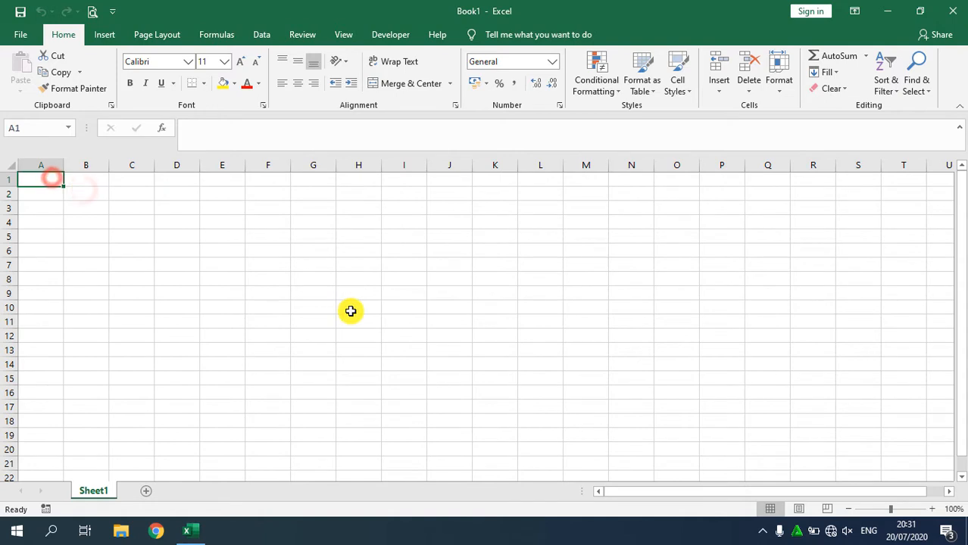
key(Down)
key(Up)
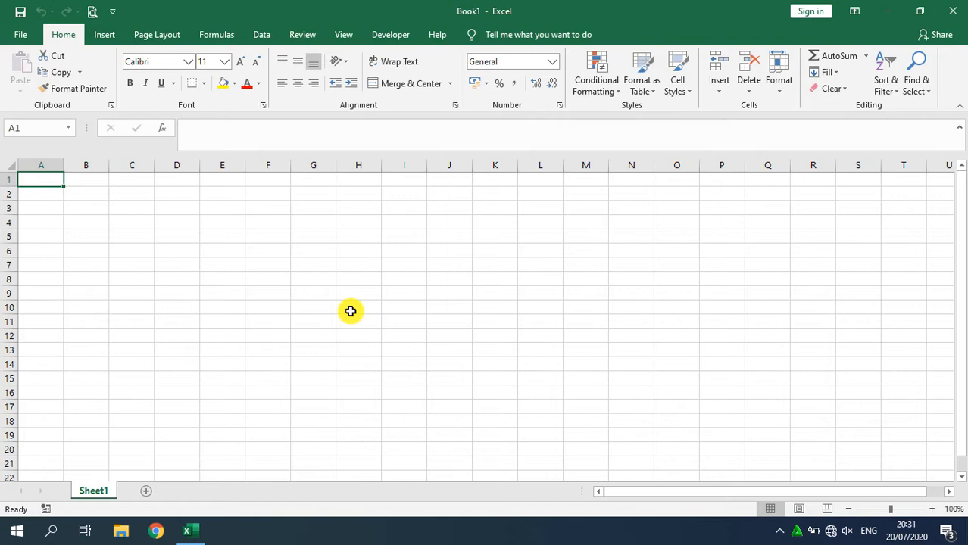
key(Right)
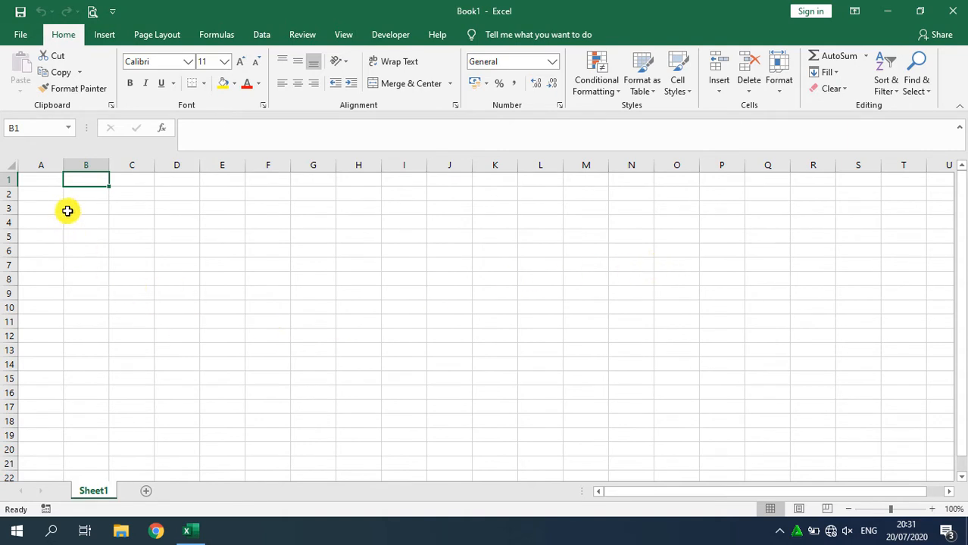
click(36, 178)
click(82, 191)
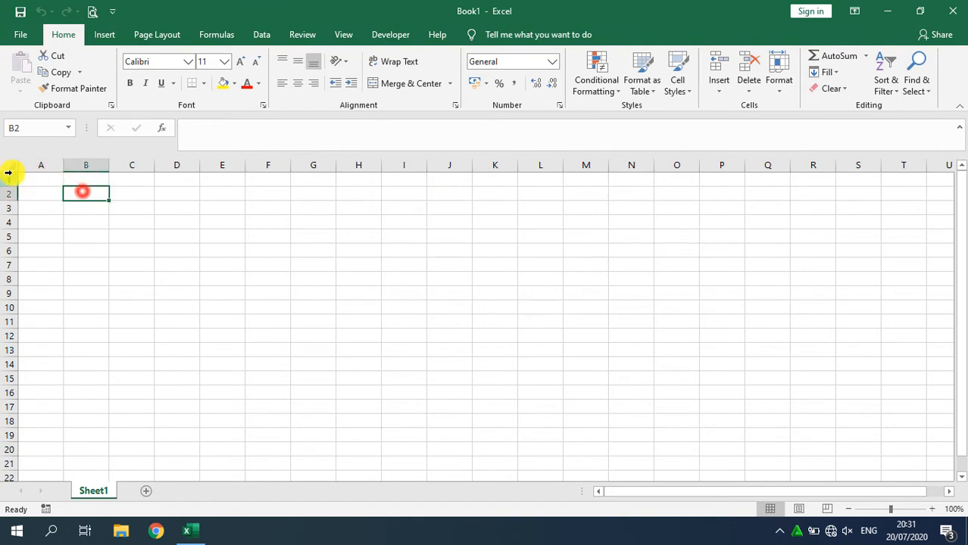
click(9, 175)
click(52, 178)
click(10, 168)
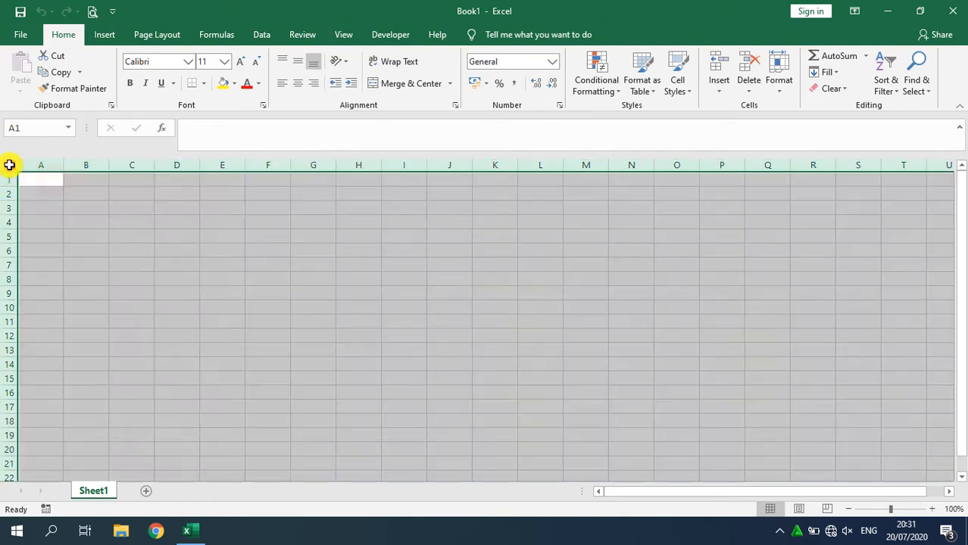
click(70, 181)
click(38, 179)
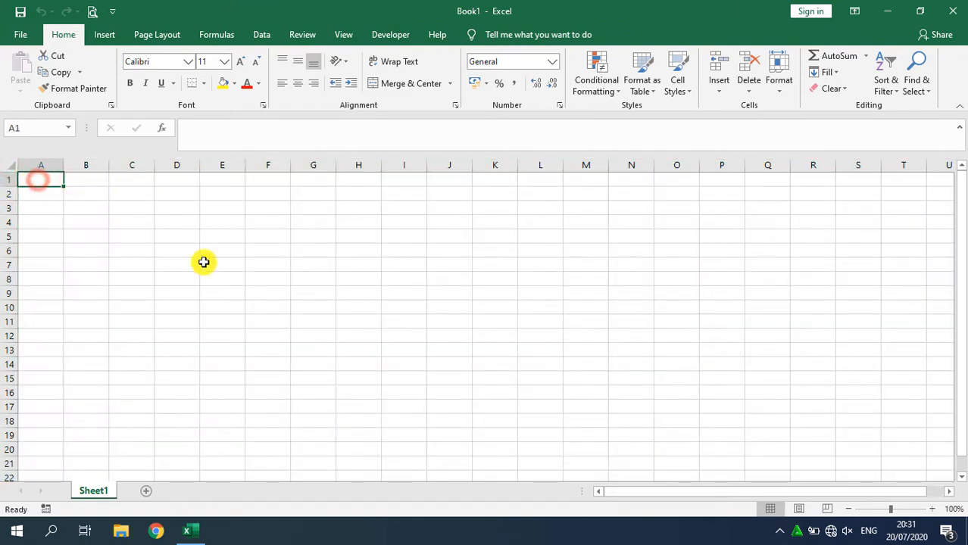
key(Right)
key(Left)
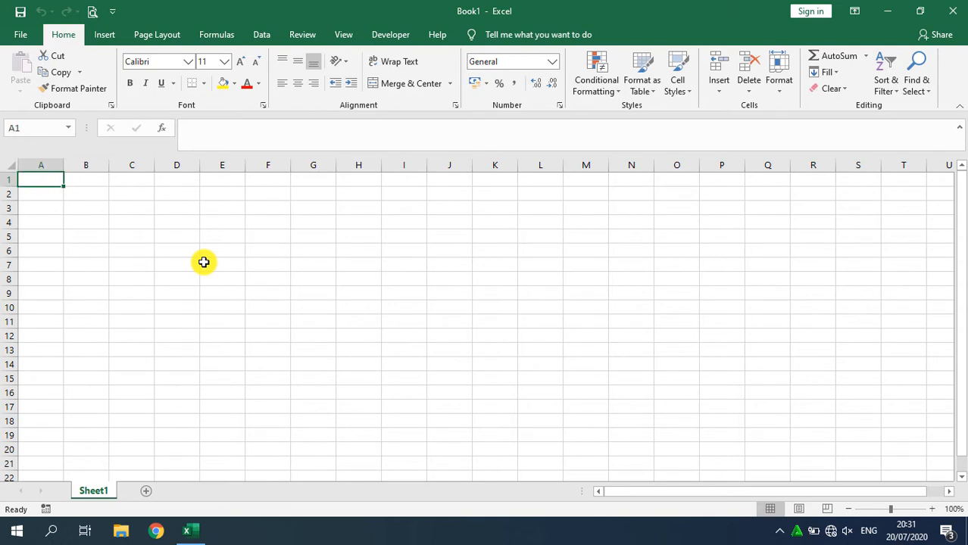
text(5CR6S6T)
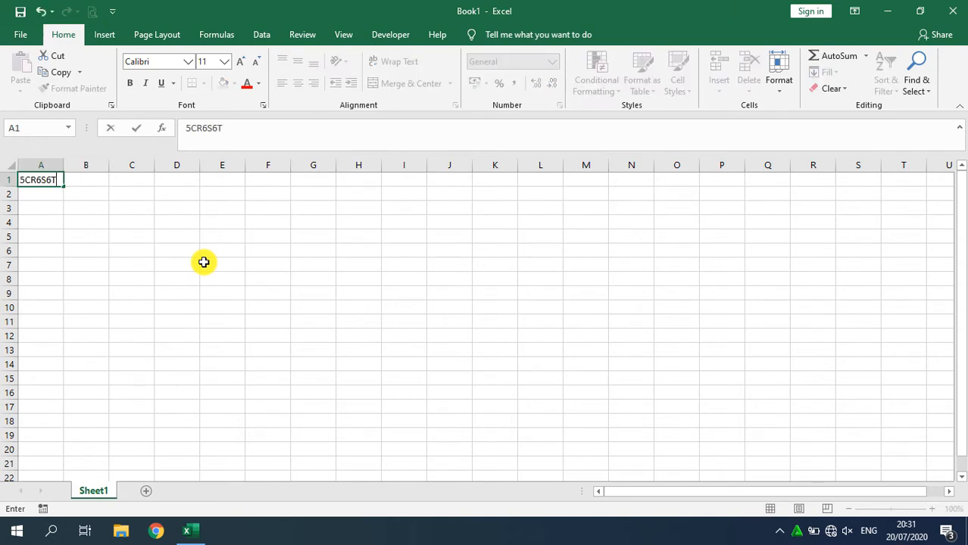
key(Escape)
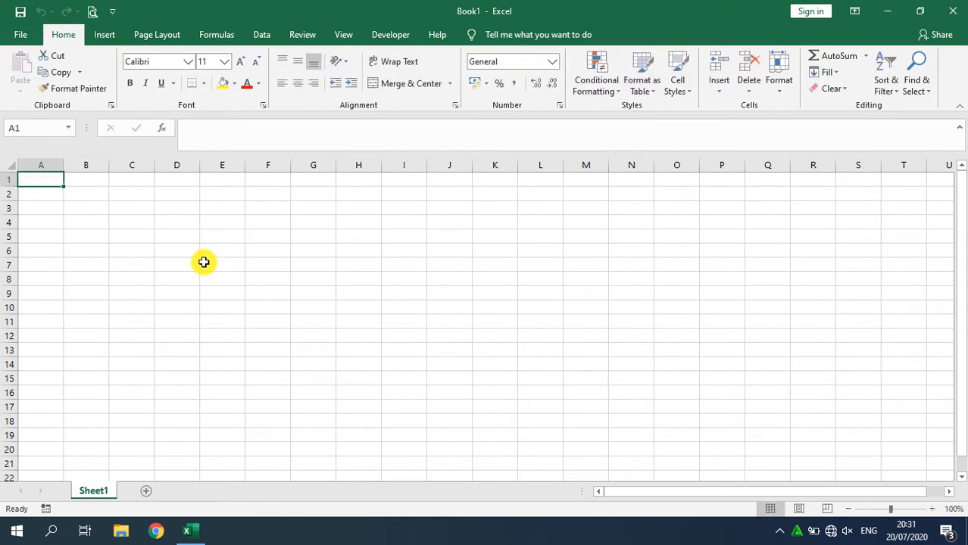
key(Num_Lock)
text(pROG)
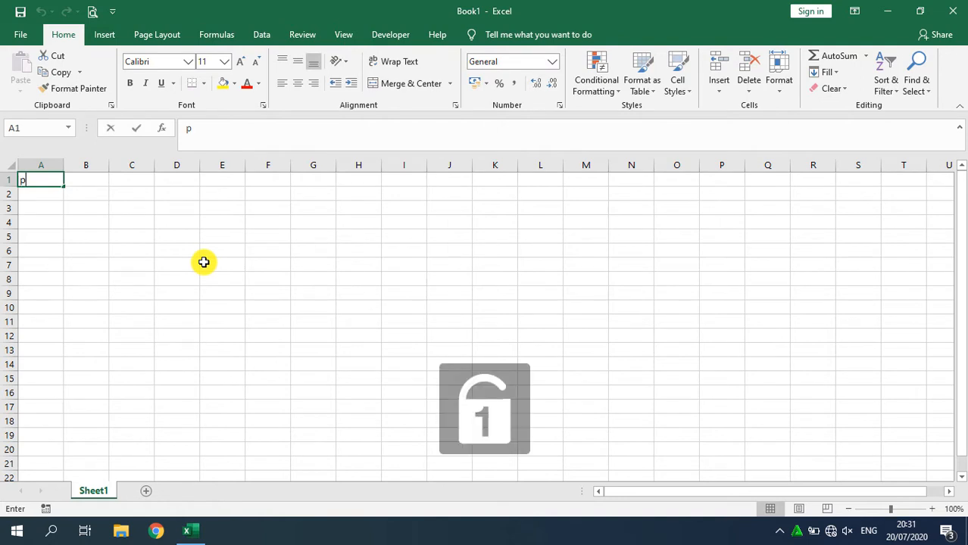
key(BackSpace)
key(BackSpace)
key(BackSpace)
key(BackSpace)
- Enter the heading "Microsoft Excel?" in cell A1
key(Caps_Lock)
text(M)
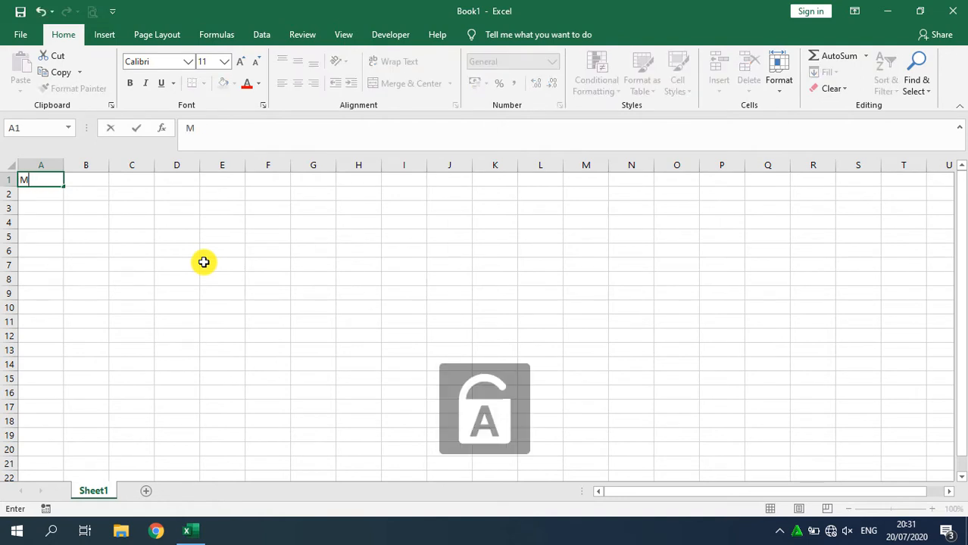
text(icrosd)
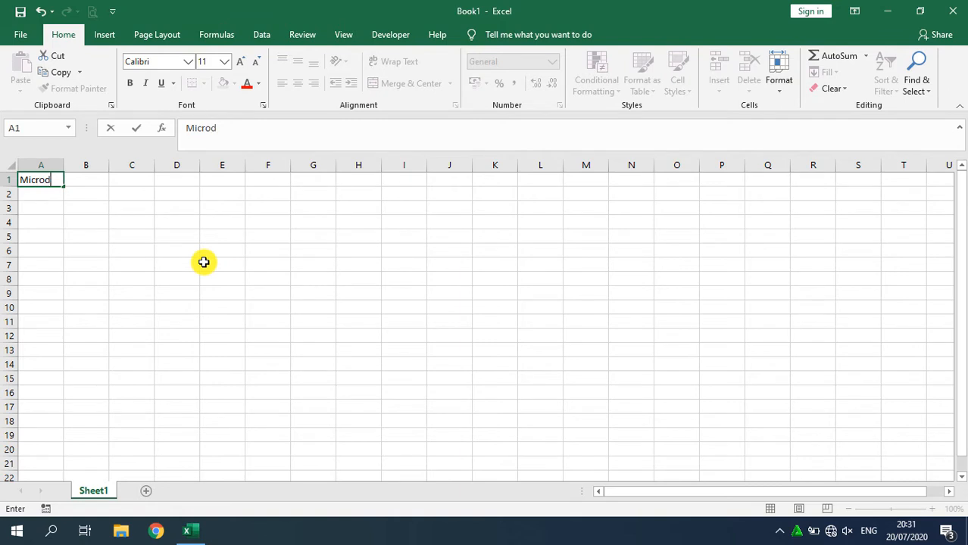
key(BackSpace)
text(oft Excel)
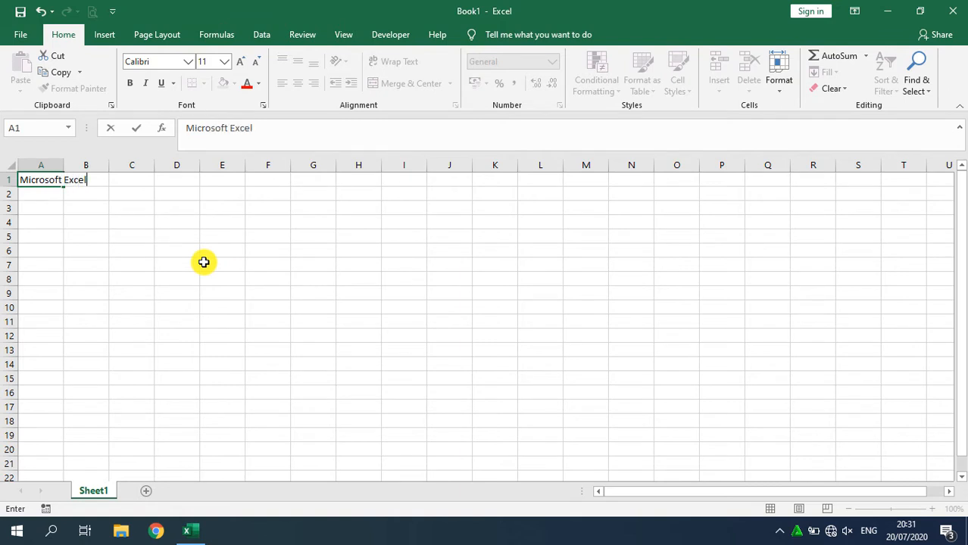
text(?)
key(Return)
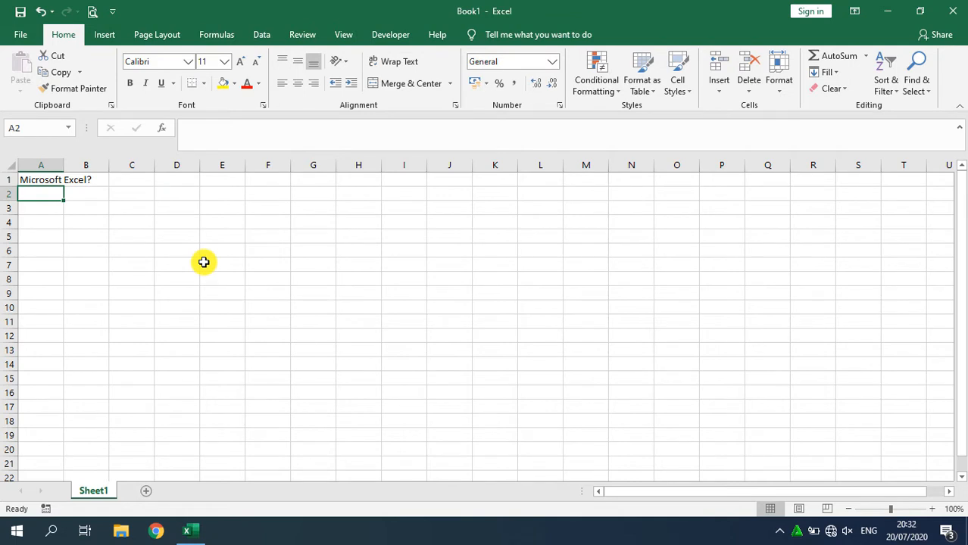
- Enter "Program Pengolah Angka" in cell A2, capitalising each word
text(Program pen)
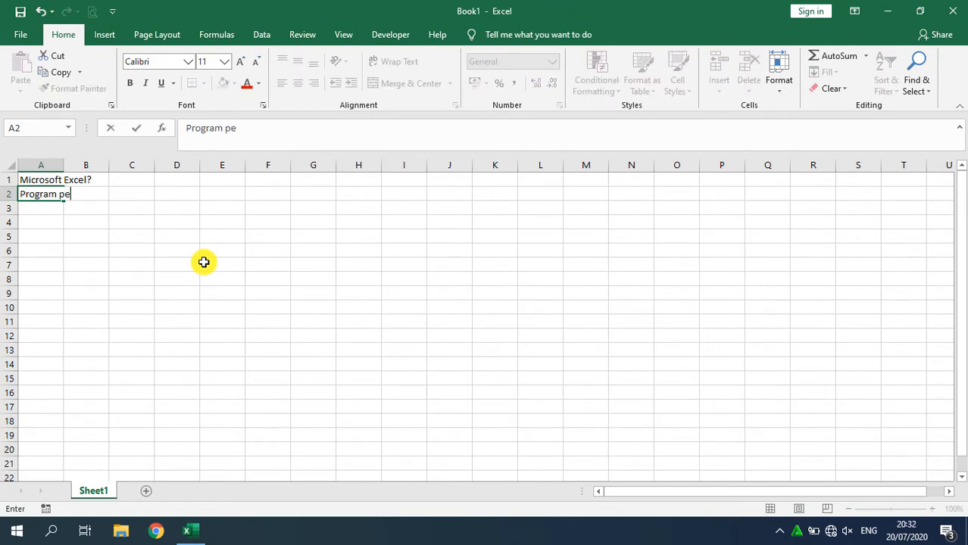
key(BackSpace)
key(BackSpace)
key(BackSpace)
text(Pengolah )
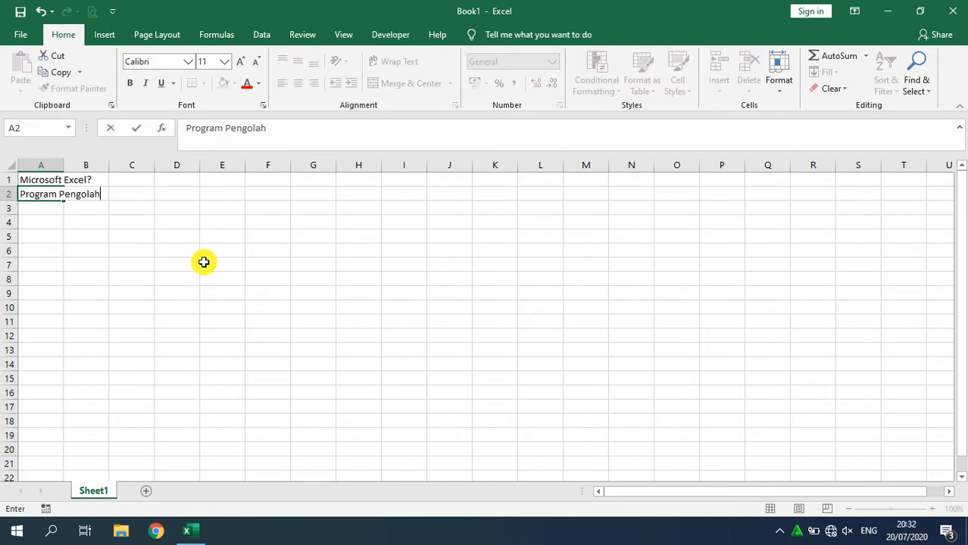
text(Angka)
key(Return)
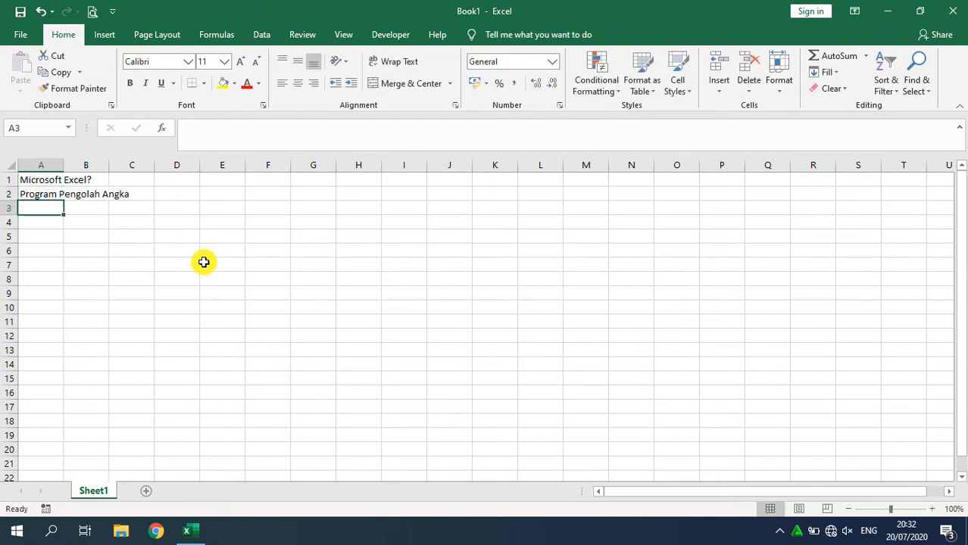
- Autofit column A's width to its text
drag(63, 170, 63, 171)
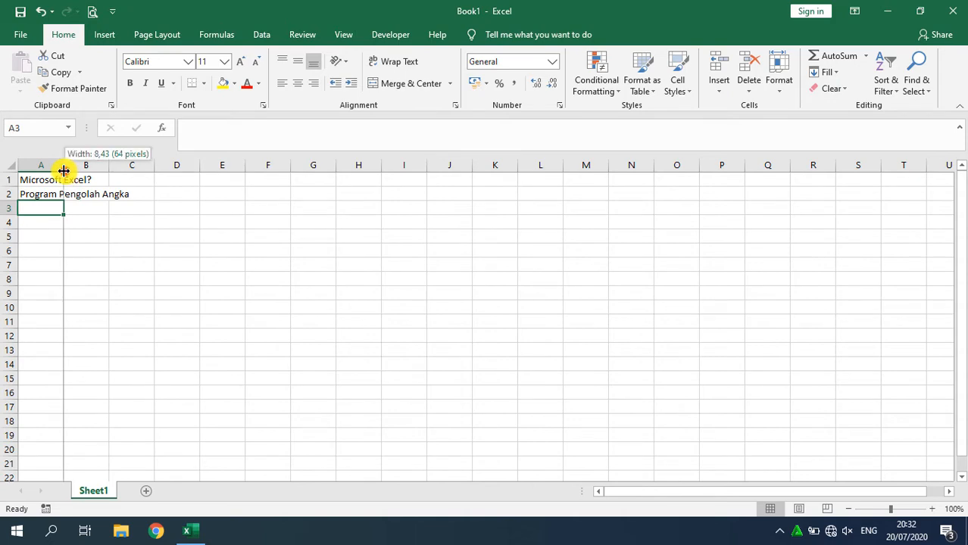
double_click(64, 171)
ctrl+scroll(150, 278, up, 7)
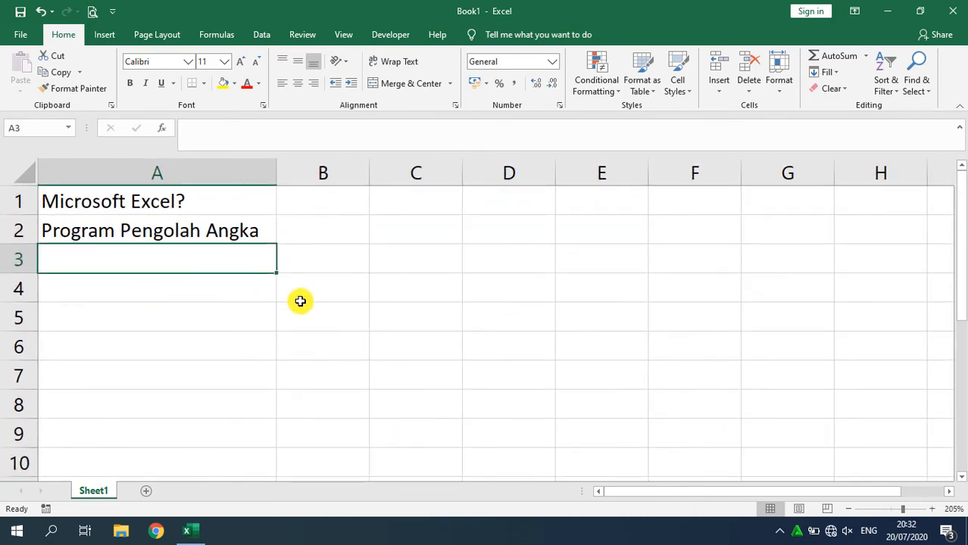
click(108, 232)
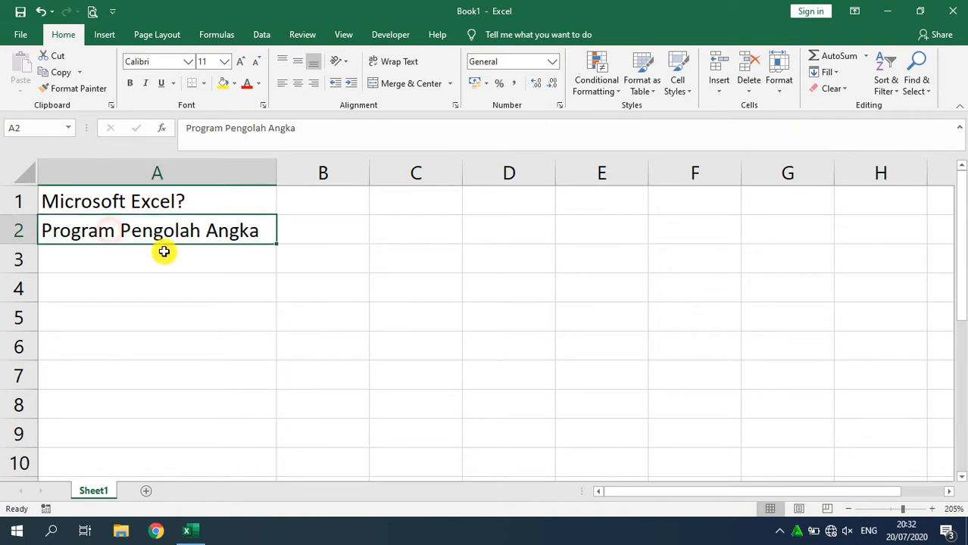
key(Right)
key(Left)
key(Down)
key(Up)
key(Up)
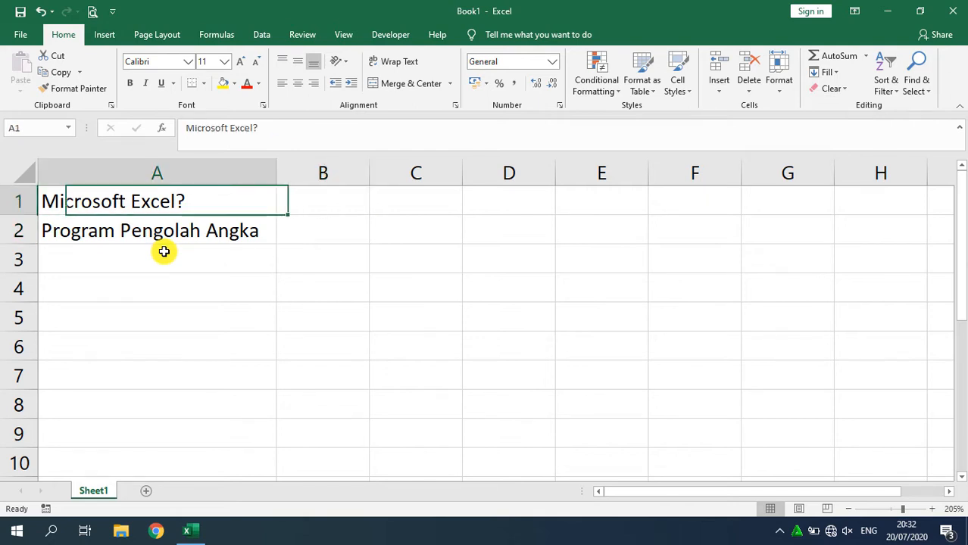
key(Down)
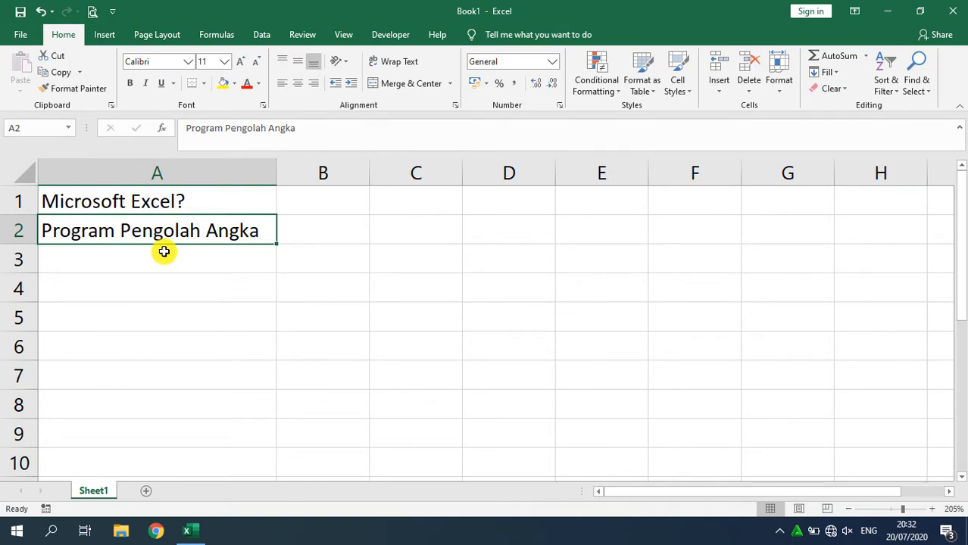
click(163, 252)
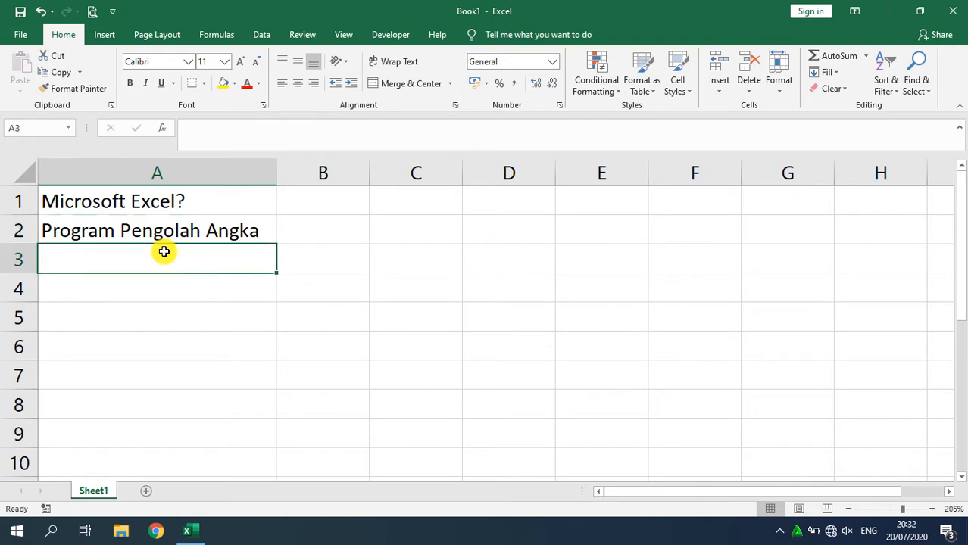
key(Up)
key(Down)
key(Right)
key(Left)
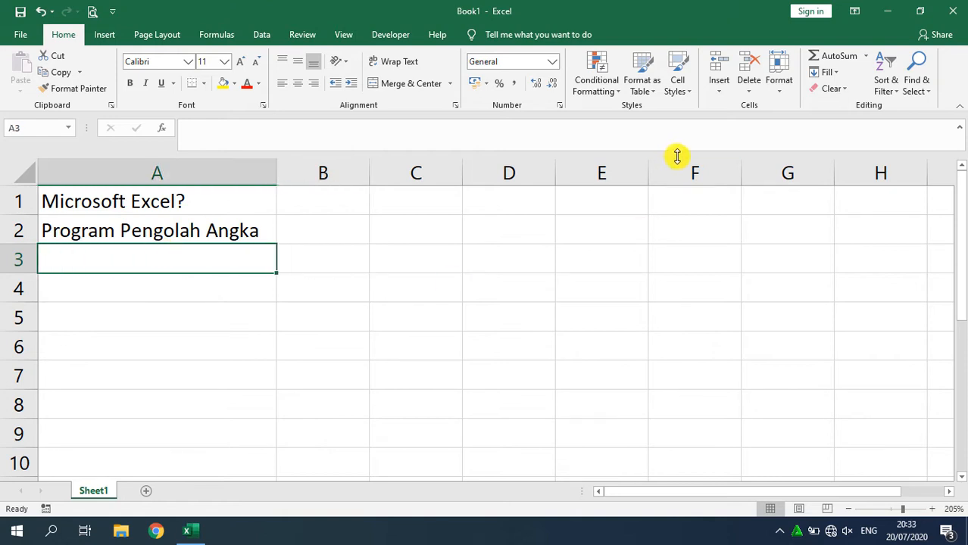
- Hide the empty columns B and C
click(385, 240)
click(330, 231)
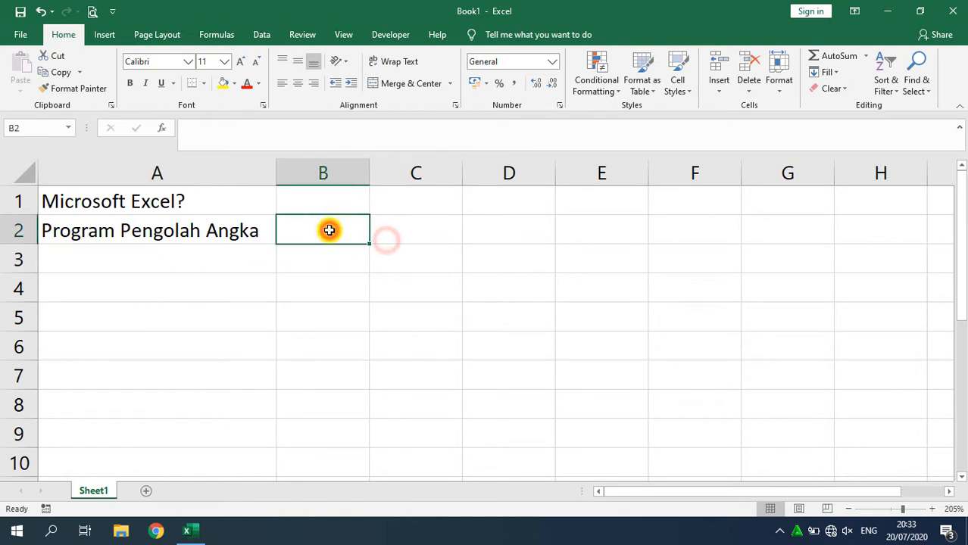
key(ctrl+0)
click(383, 233)
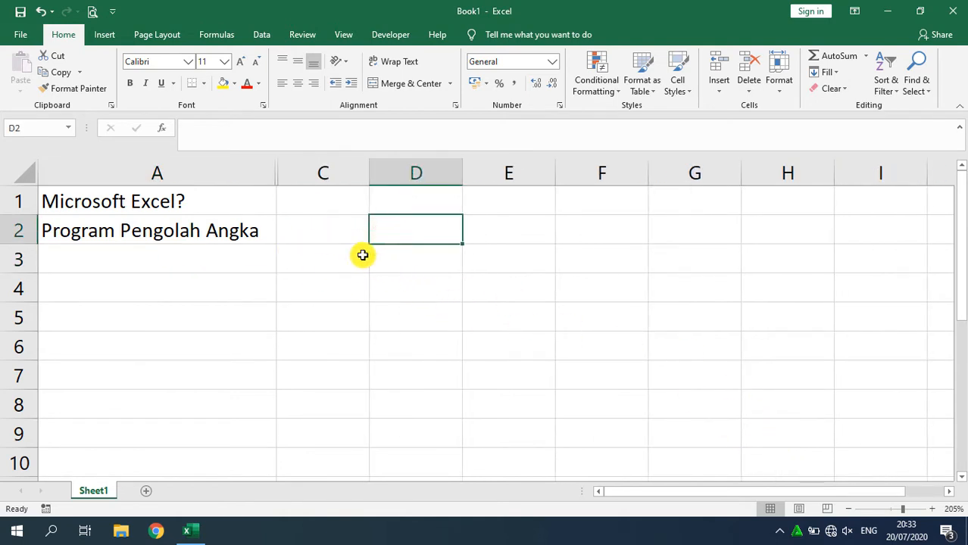
click(338, 248)
key(ctrl+0)
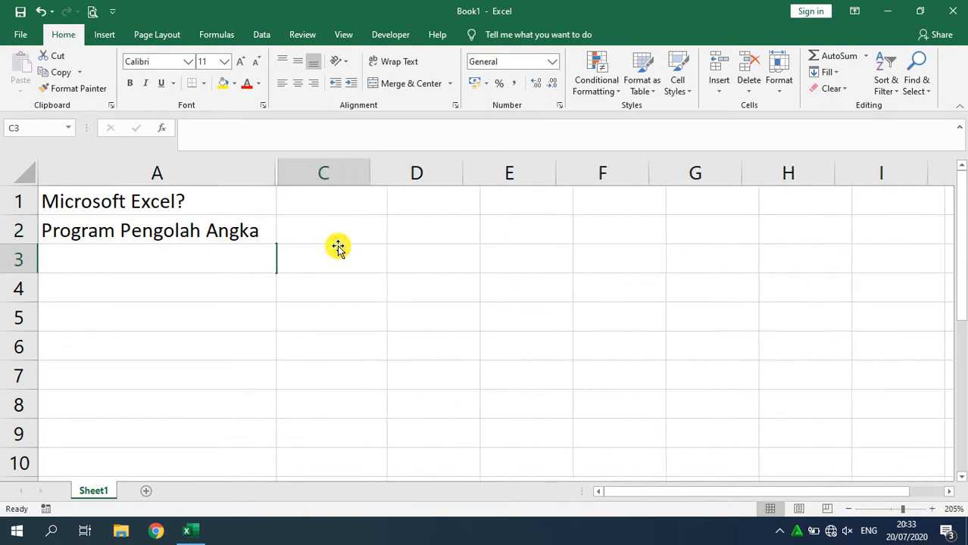
click(372, 244)
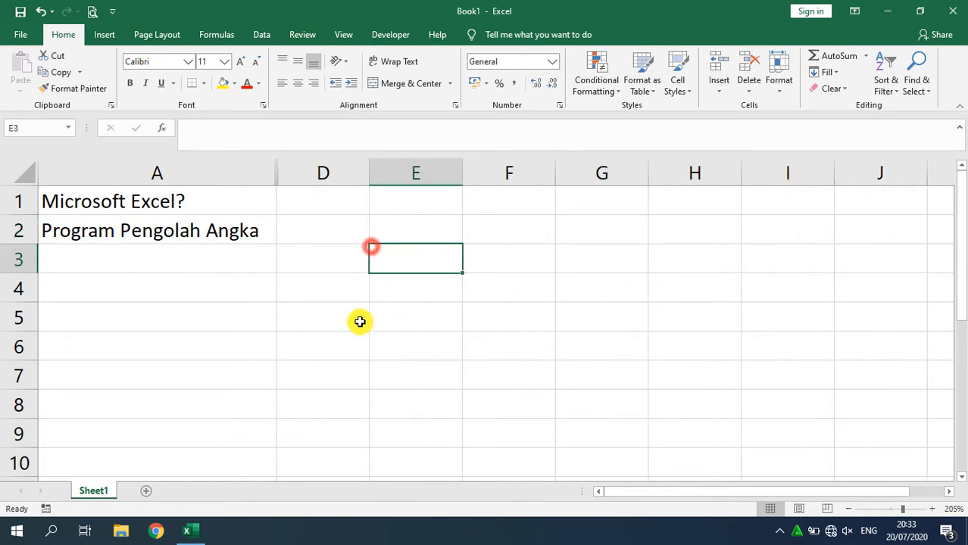
- Close the workbook without saving its changes
click(952, 11)
click(491, 284)
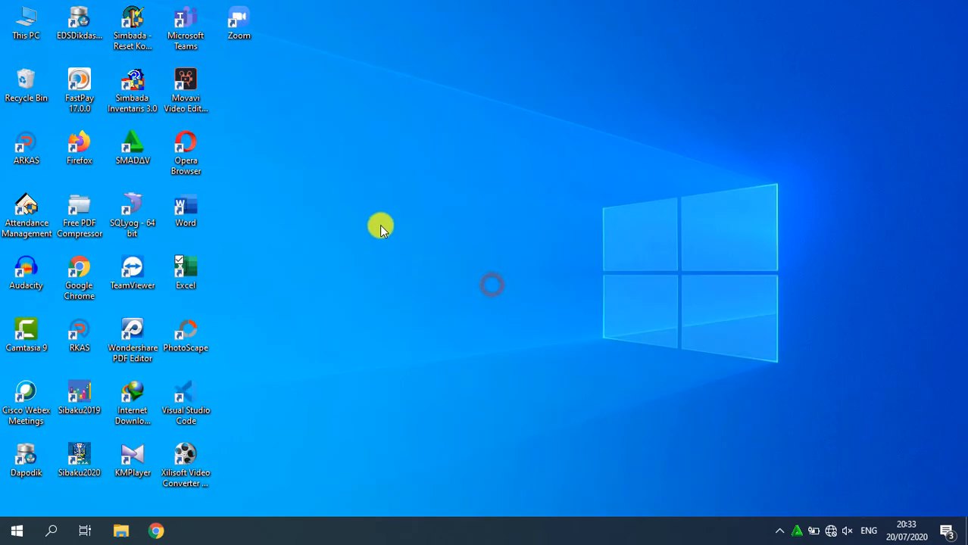
right_click(380, 225)
click(414, 271)
right_click(466, 140)
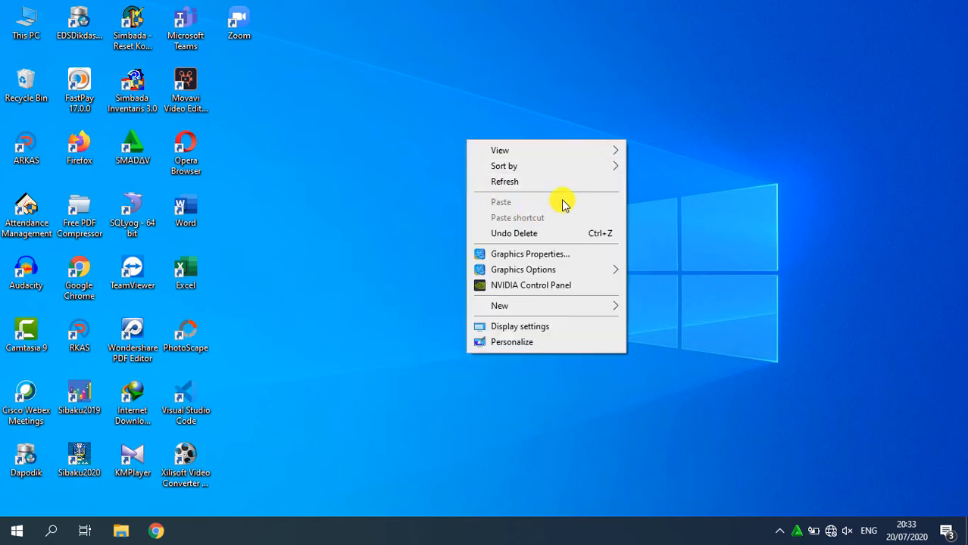
click(544, 186)
click(397, 213)
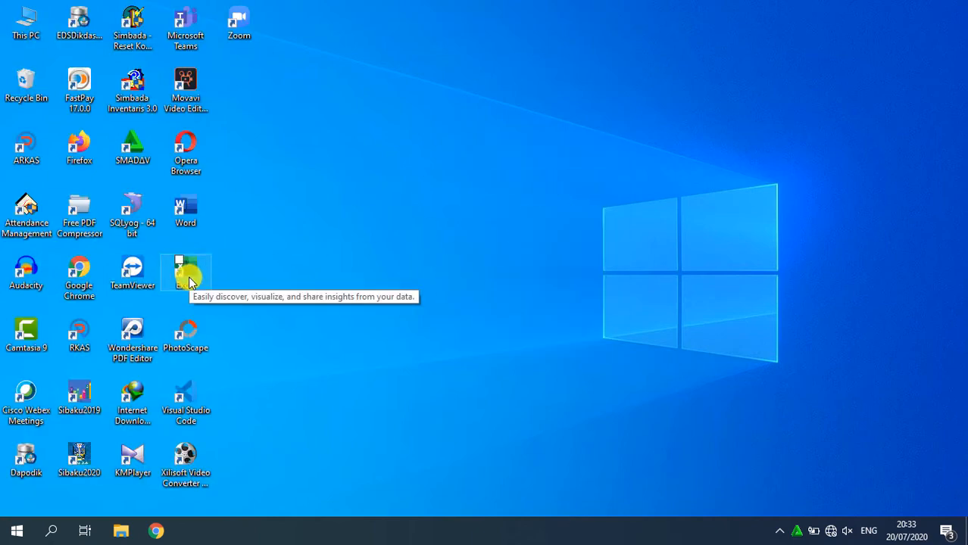
click(355, 215)
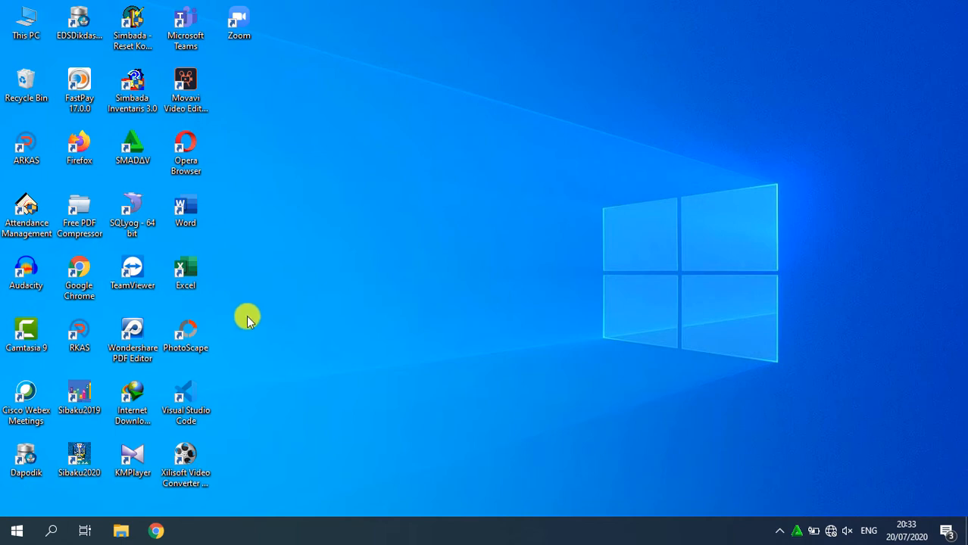
- Start Excel from the desktop and create a blank workbook
double_click(188, 271)
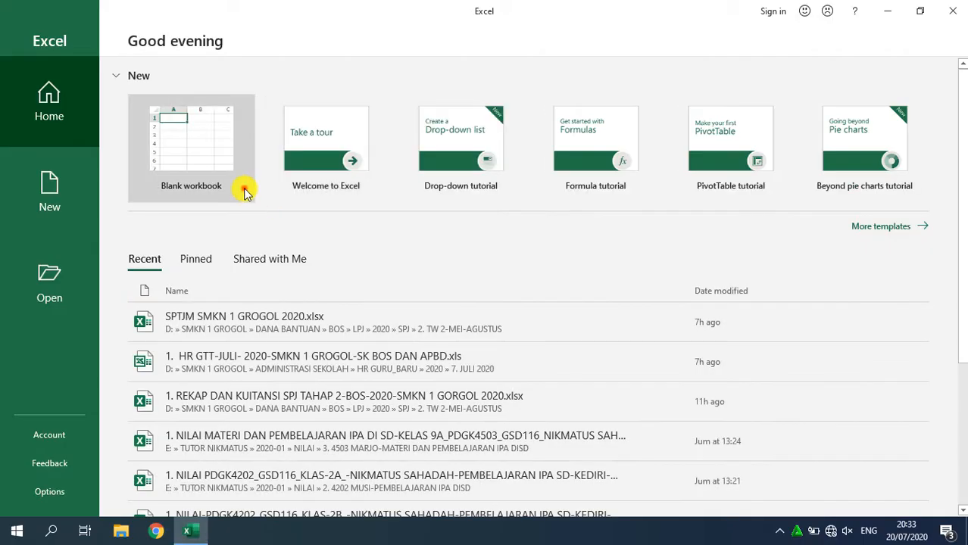
click(241, 189)
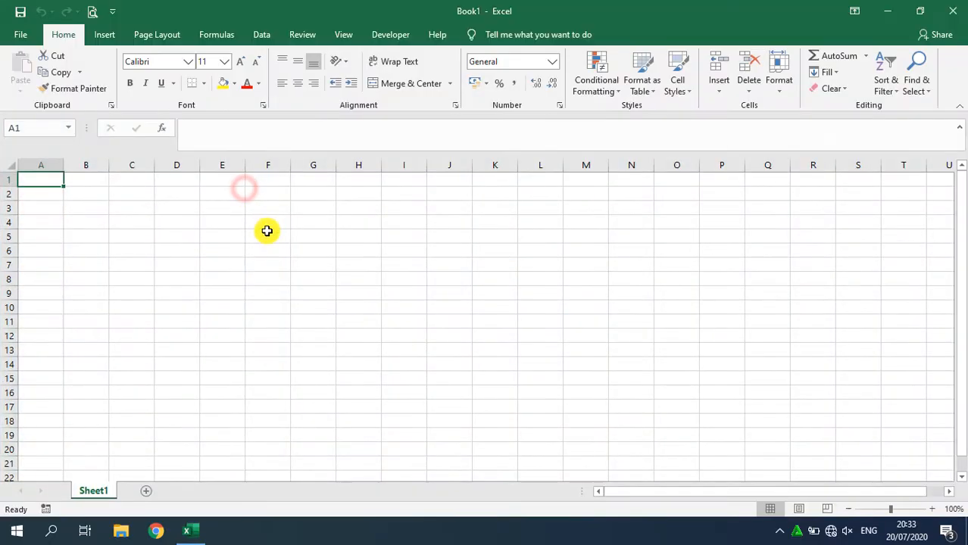
- Enter Rumus, Angka and Tabel down column A in cells A3 to A5
click(54, 210)
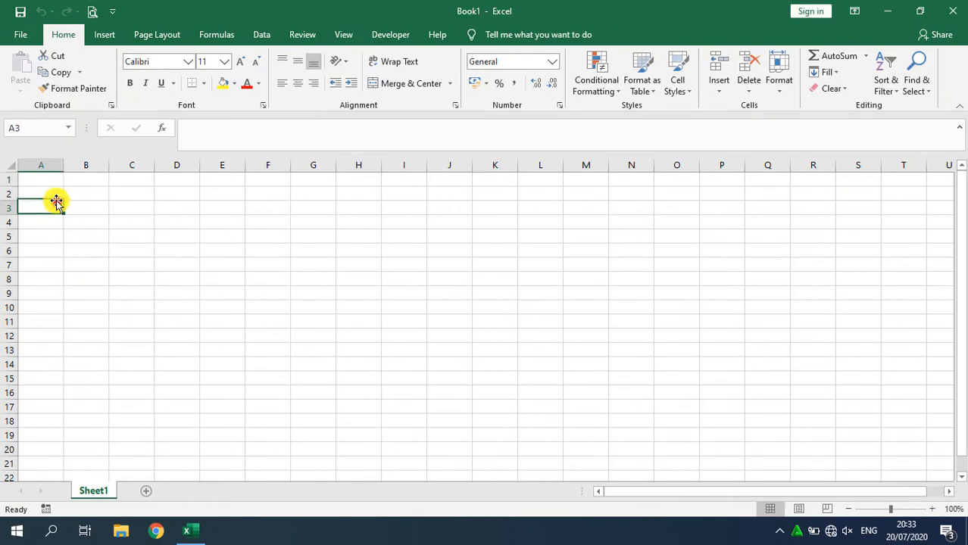
text(Rumus)
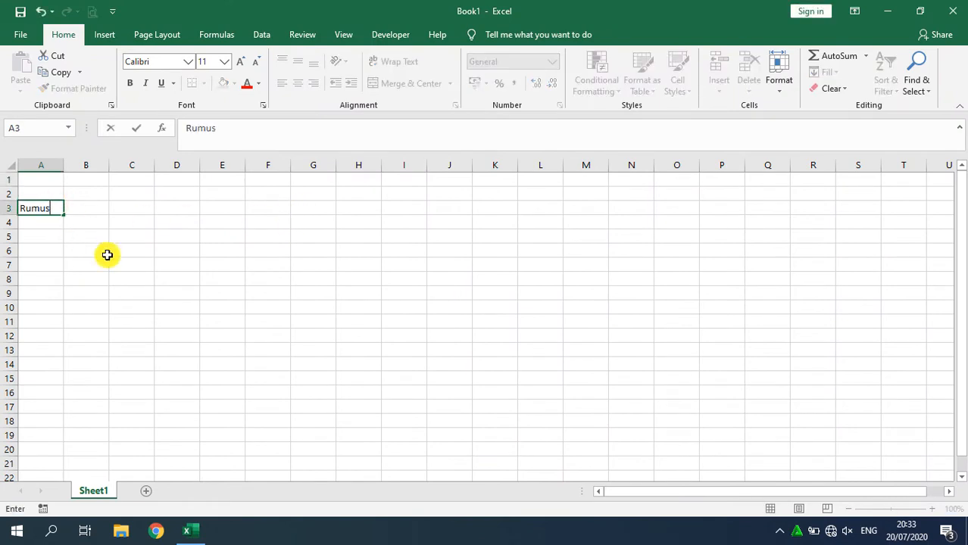
key(Return)
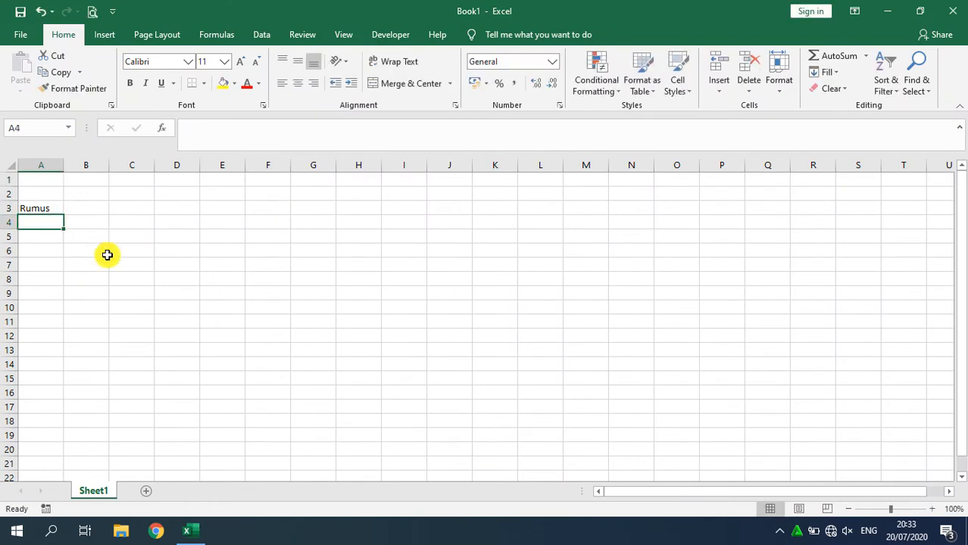
text(Angka)
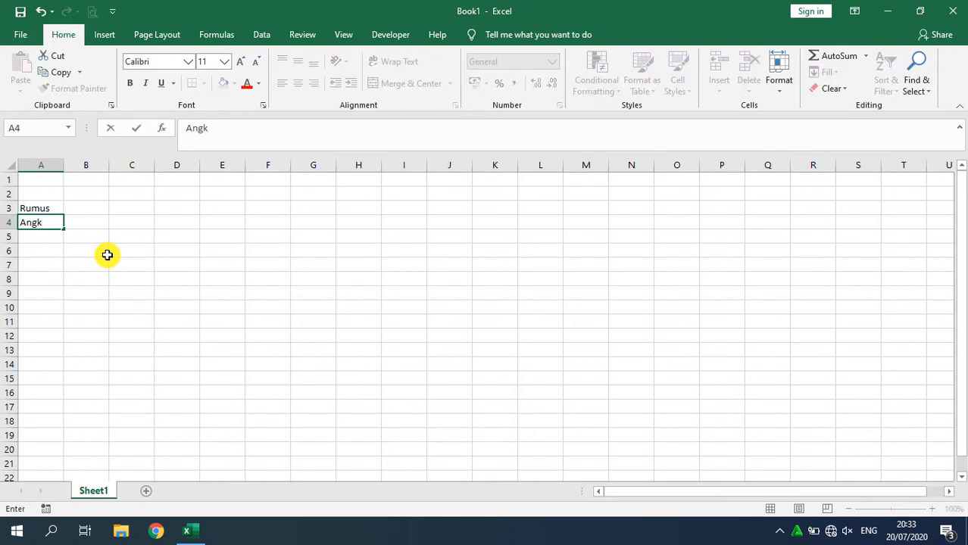
key(Return)
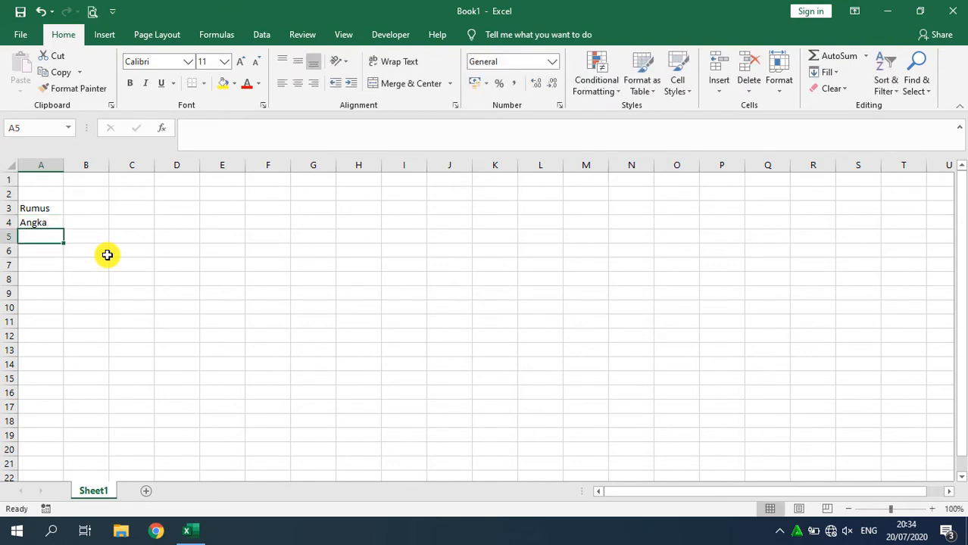
text(Tabel)
key(Return)
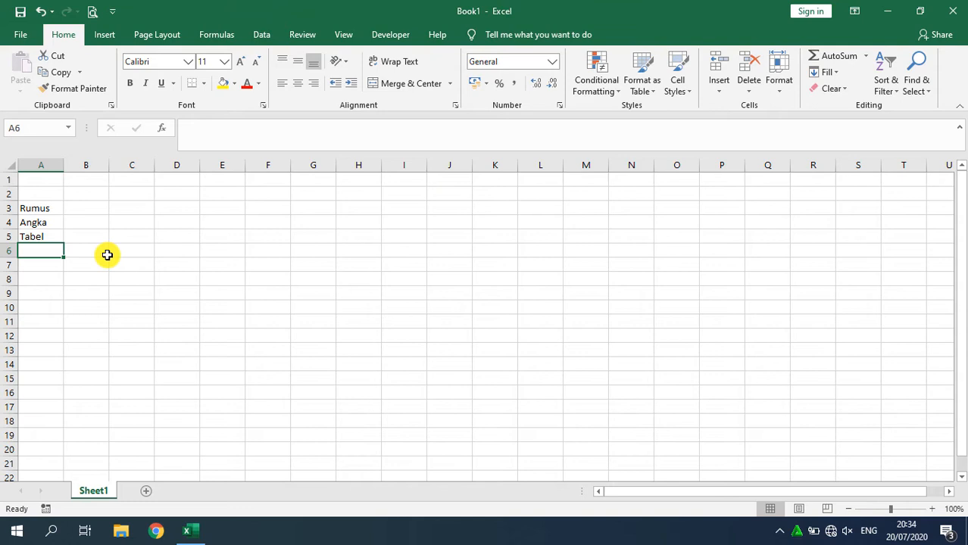
- Close the workbook without saving its changes and refresh the desktop
click(953, 11)
click(502, 277)
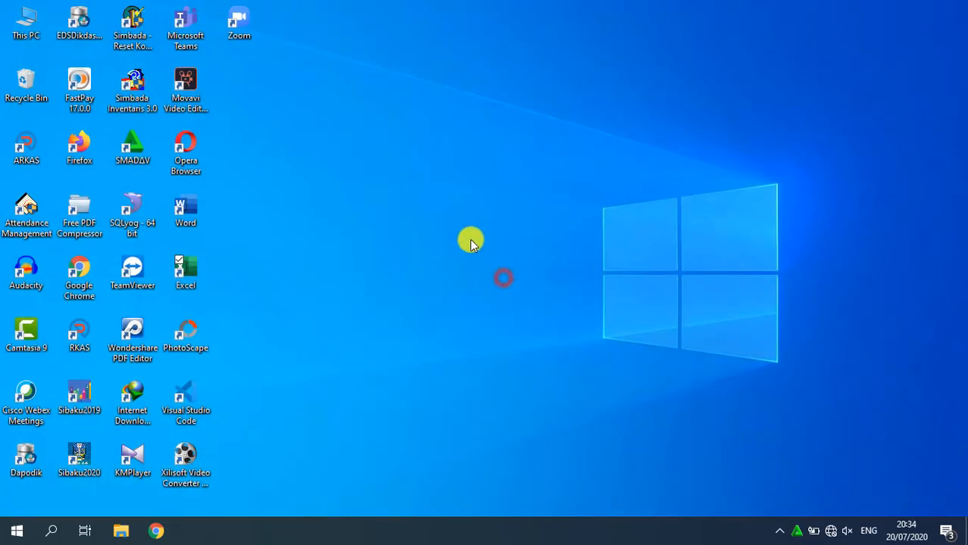
right_click(399, 233)
click(461, 273)
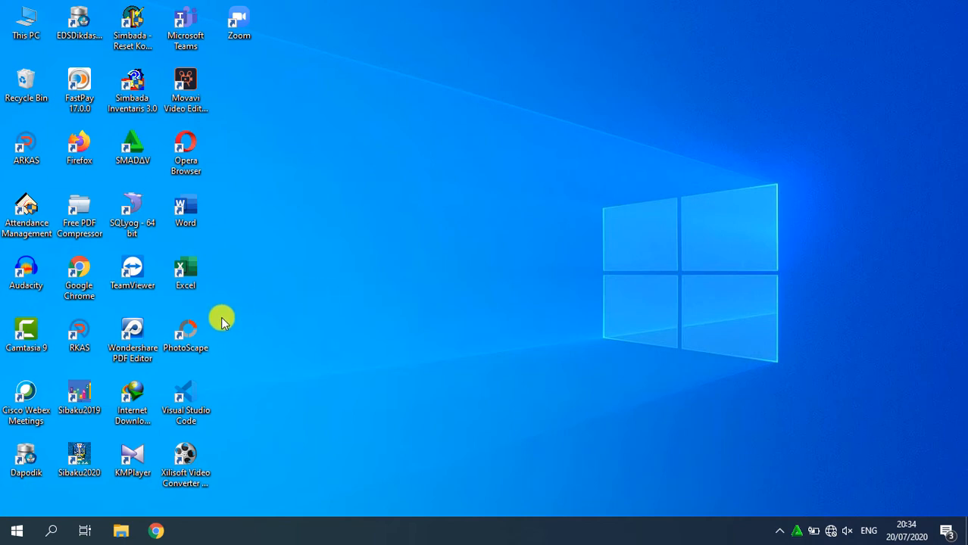
right_click(285, 270)
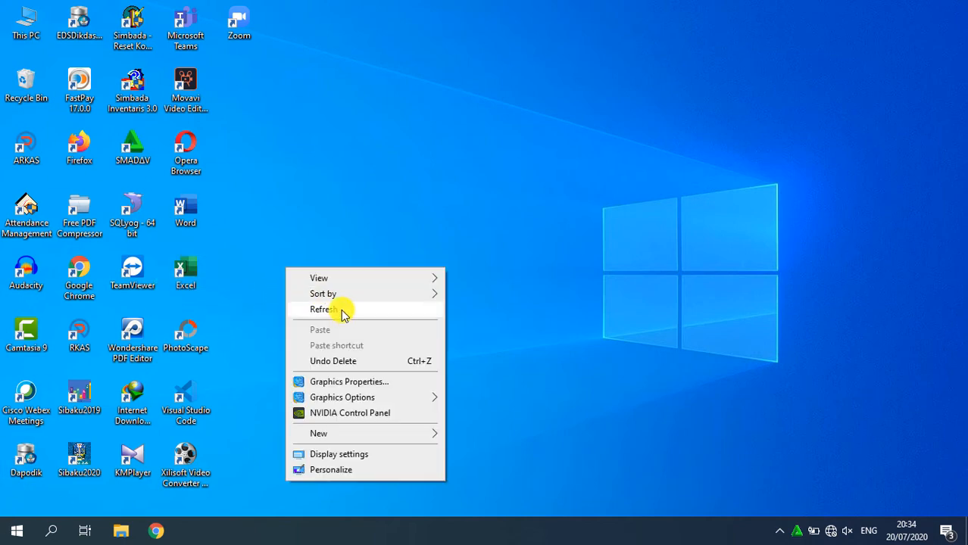
click(339, 311)
- Browse the alphabetical list of installed apps for the Excel entry
click(14, 532)
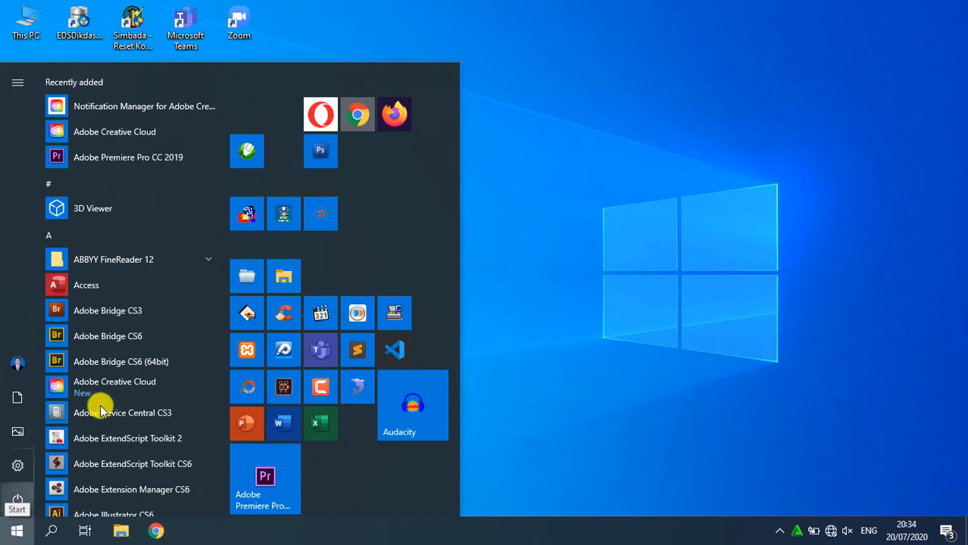
scroll(141, 316, down, 3)
scroll(107, 264, down, 10)
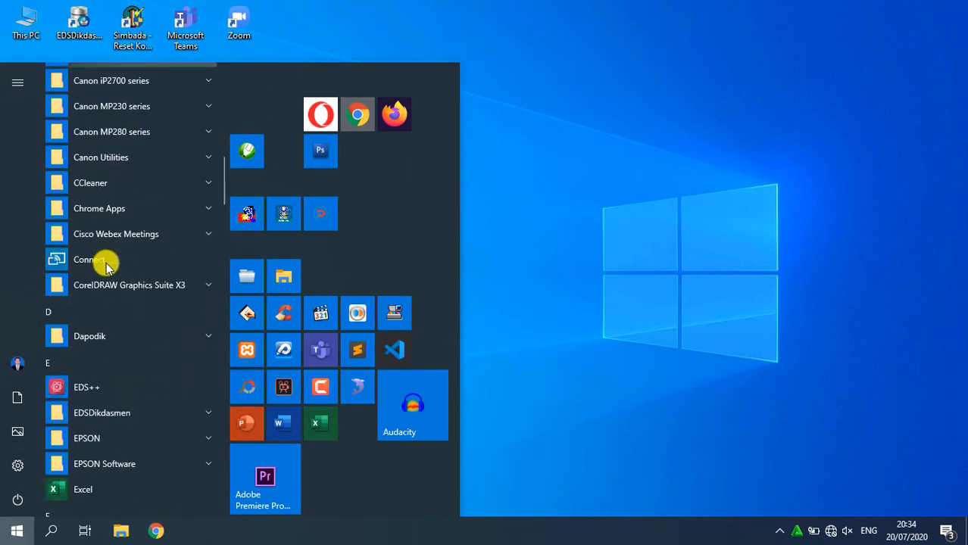
scroll(104, 262, up, 4)
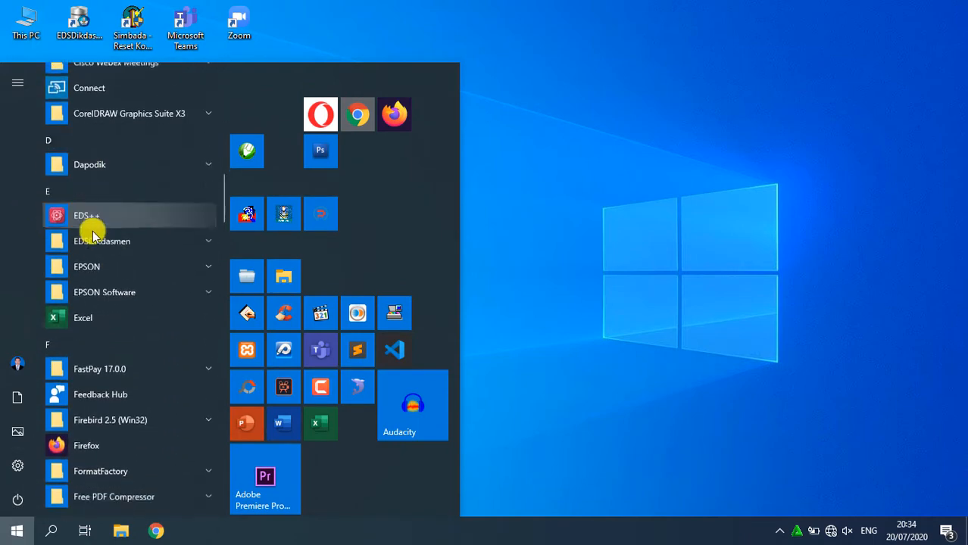
scroll(90, 225, up, 10)
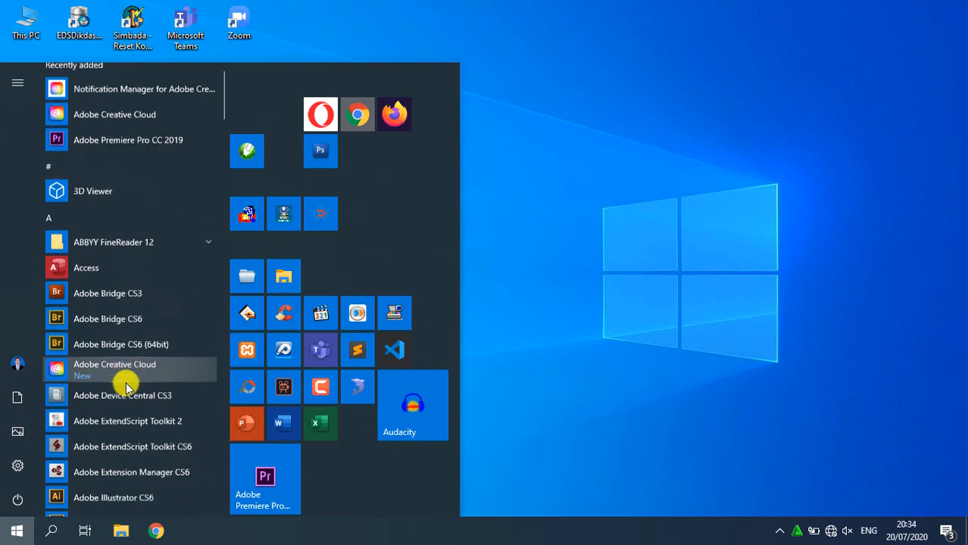
scroll(127, 386, down, 8)
scroll(127, 386, down, 4)
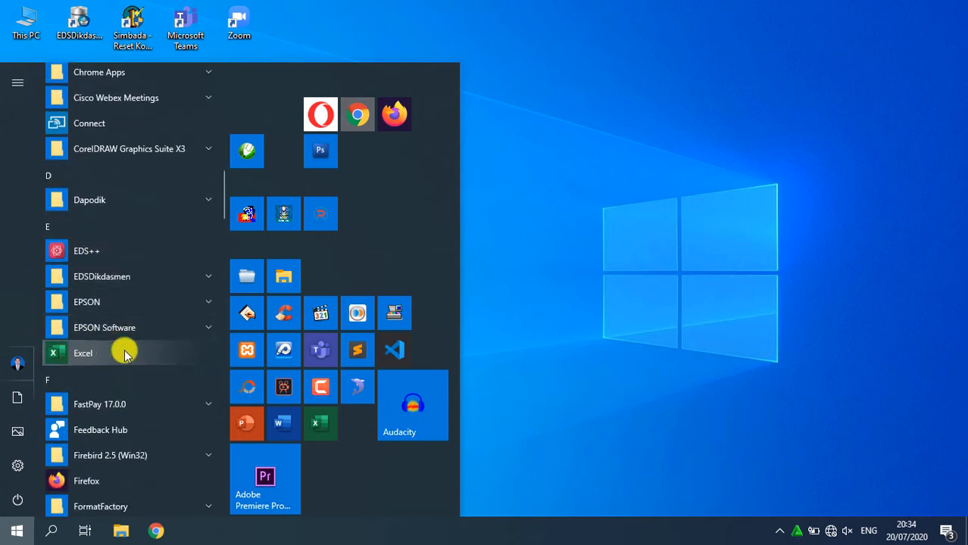
click(506, 253)
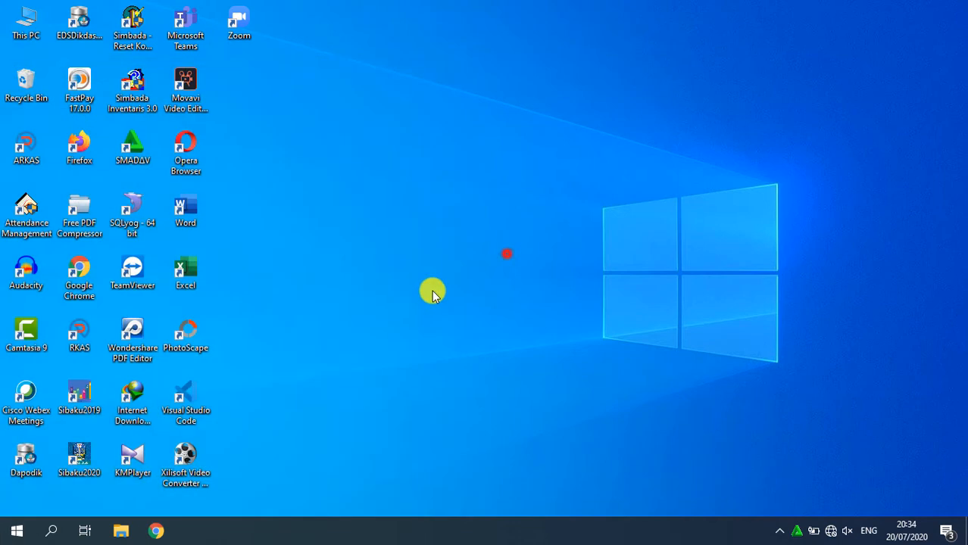
right_click(292, 263)
click(329, 303)
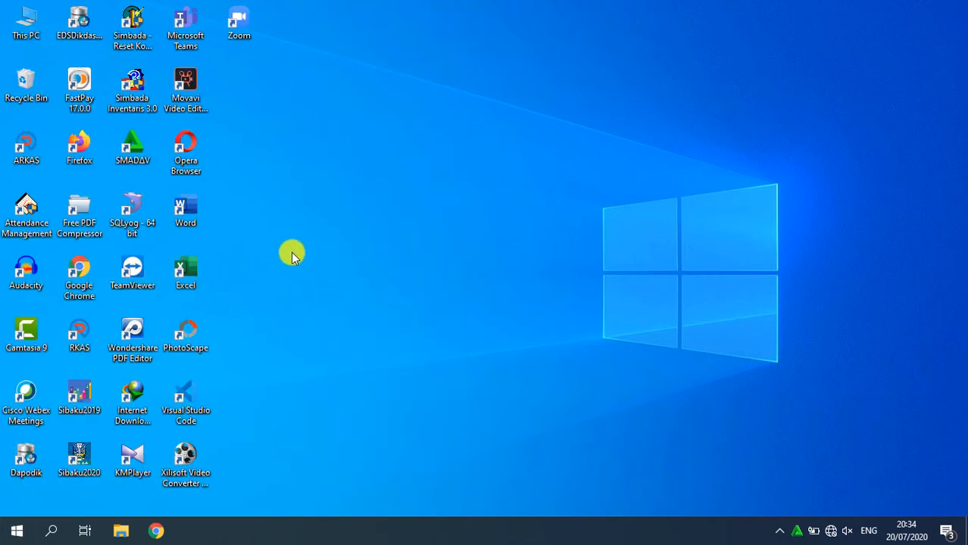
right_click(326, 238)
click(388, 280)
click(9, 528)
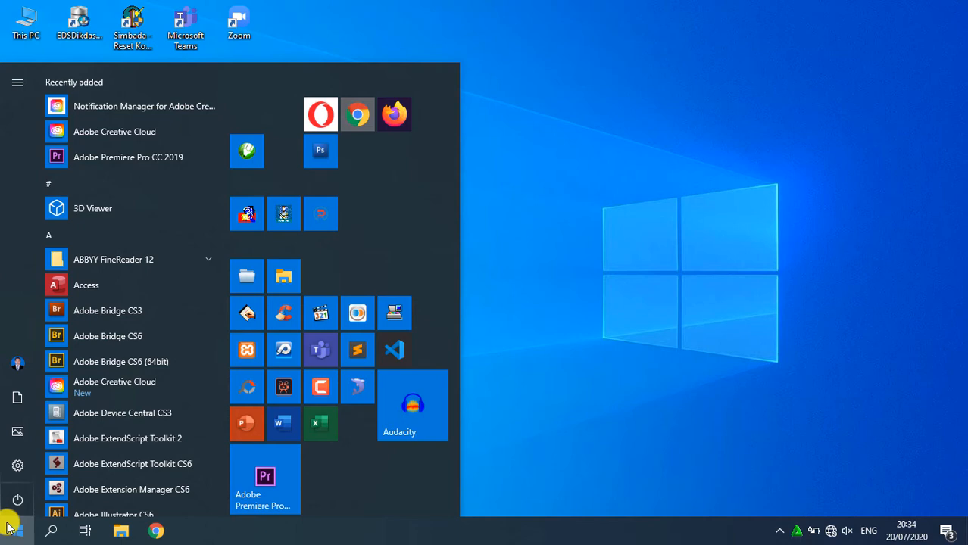
click(585, 338)
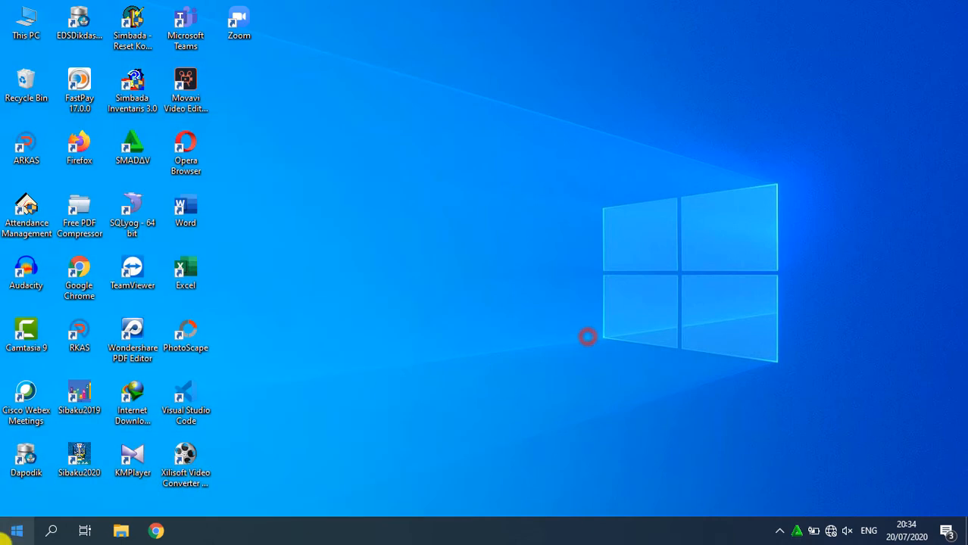
- Search Windows for "exc", start Excel and create a new blank workbook
click(3, 539)
text(exc)
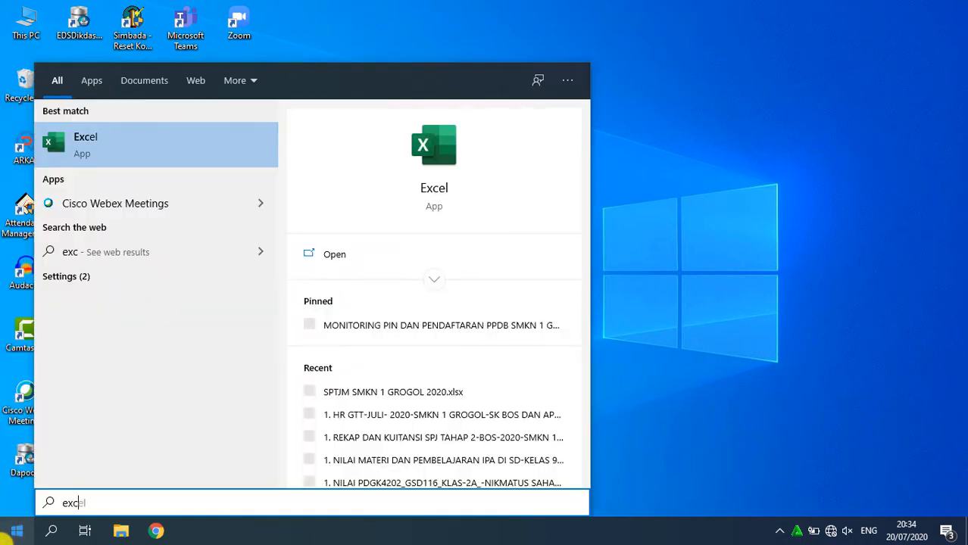
click(174, 157)
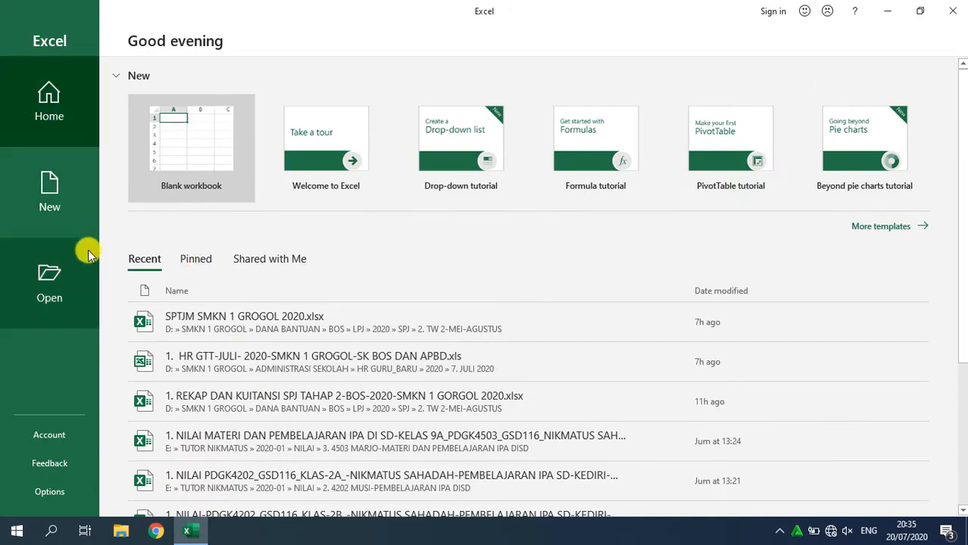
click(58, 193)
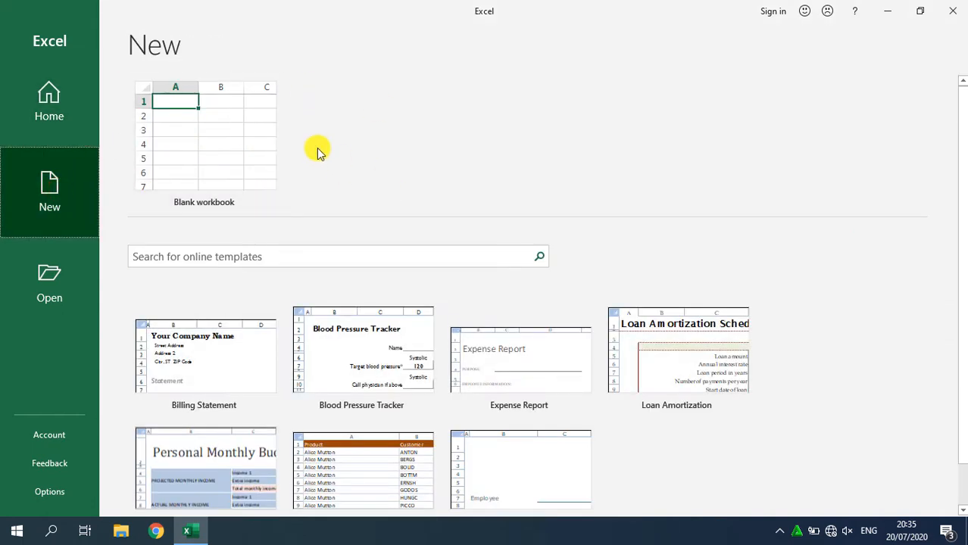
click(203, 165)
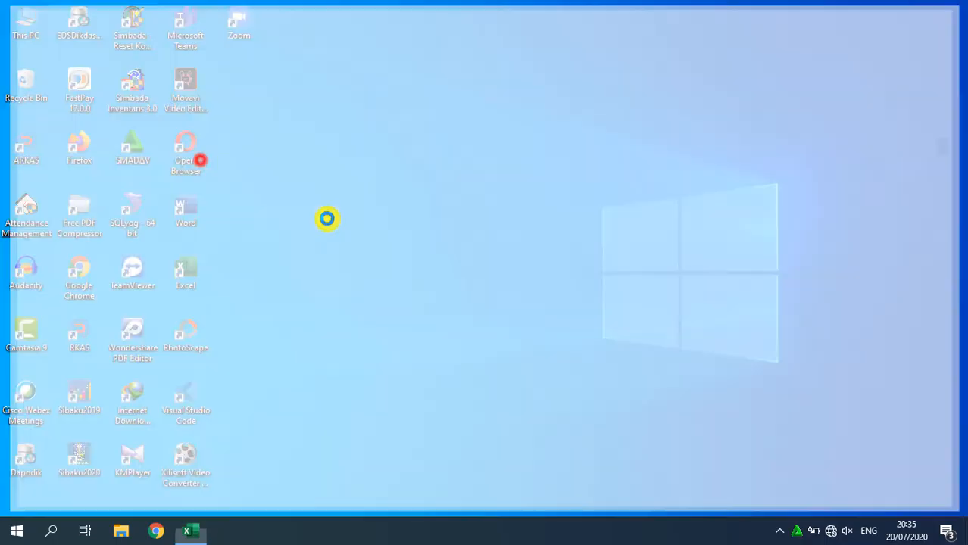
- Move the cell selection across the empty sheet, from K6 and D2 to cell A1
click(507, 294)
click(495, 253)
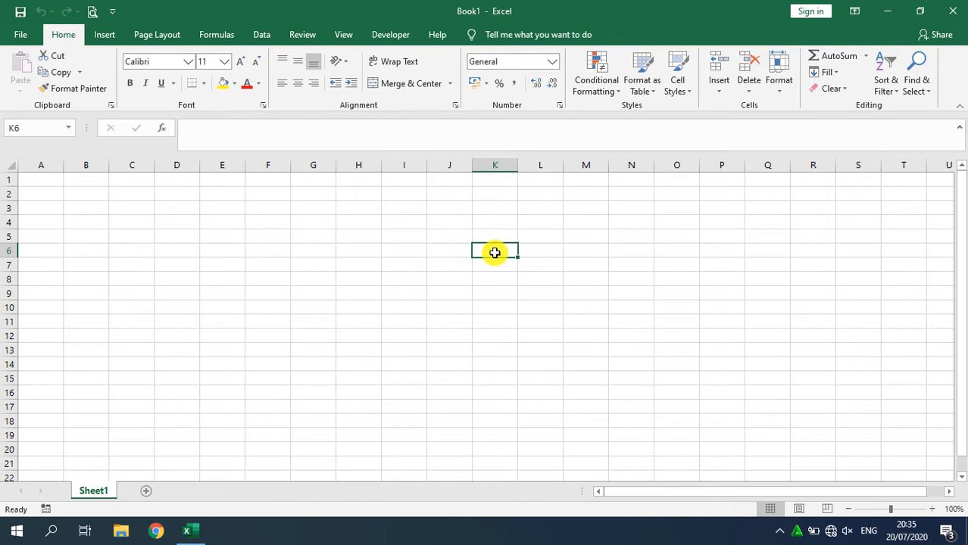
click(172, 188)
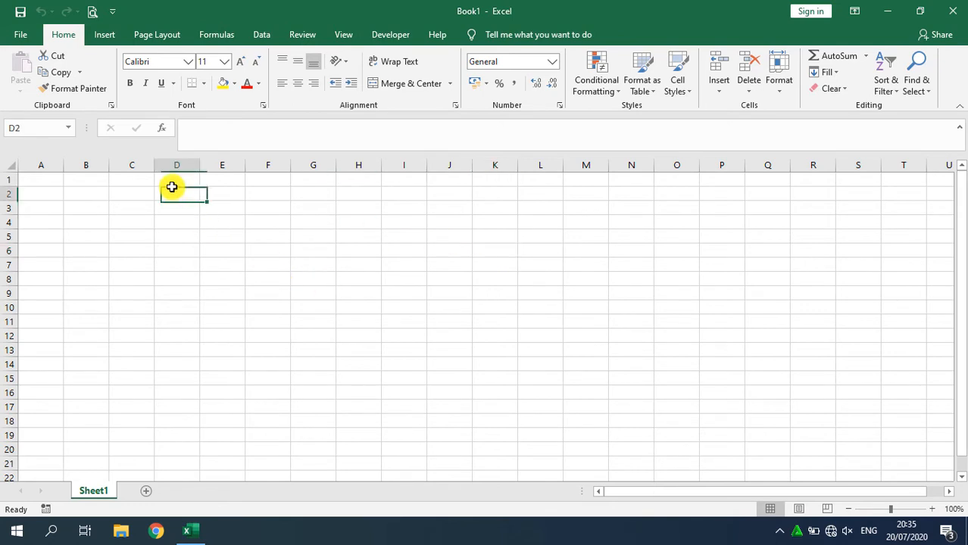
key(Right)
key(Left)
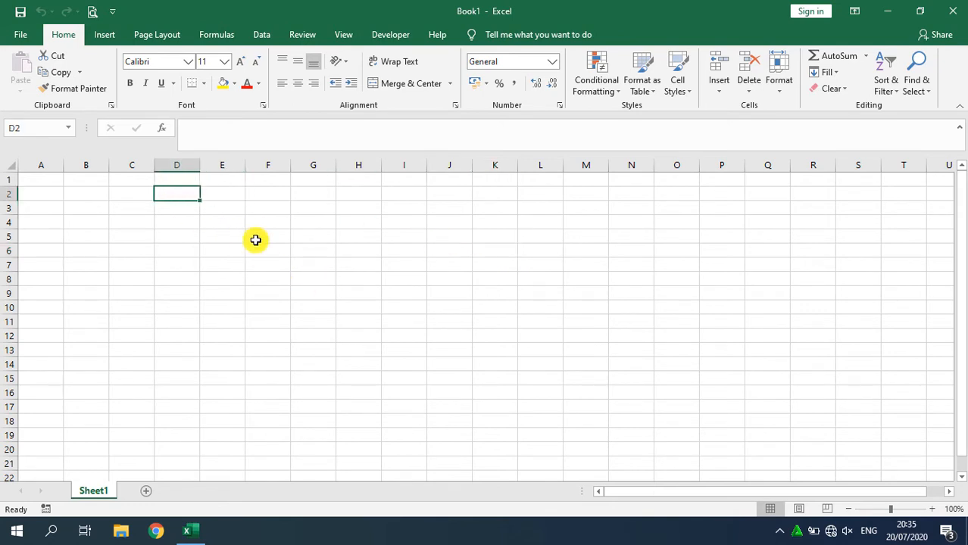
key(Left)
key(Left)
key(Left)
key(Right)
key(Up)
key(Left)
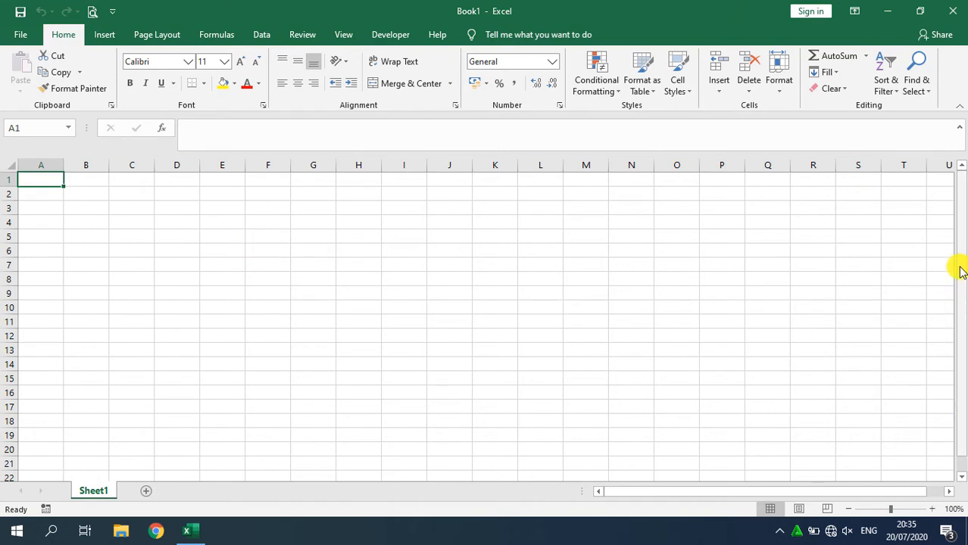
drag(960, 265, 959, 253)
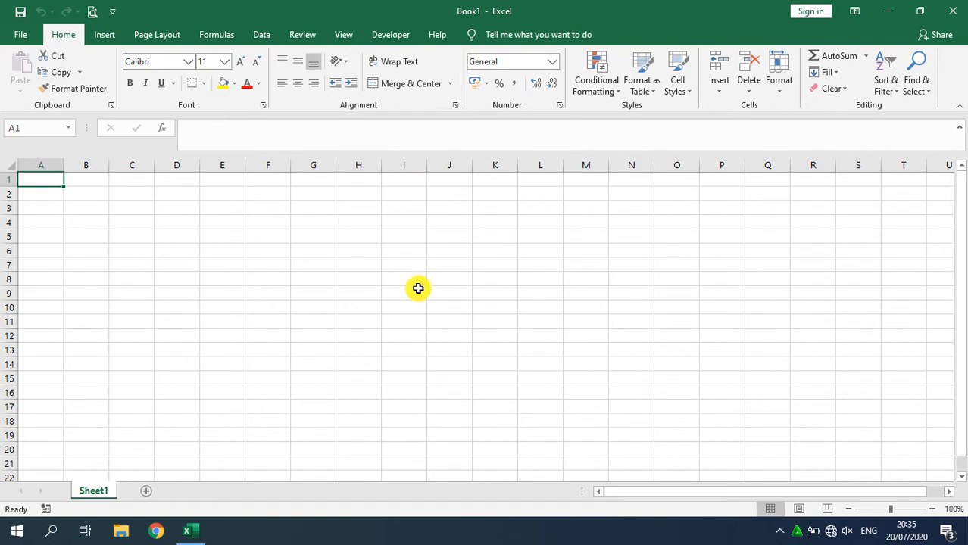
- Select cells A1 and B1 in turn, followed by whole columns A and B
ctrl+scroll(101, 253, up, 5)
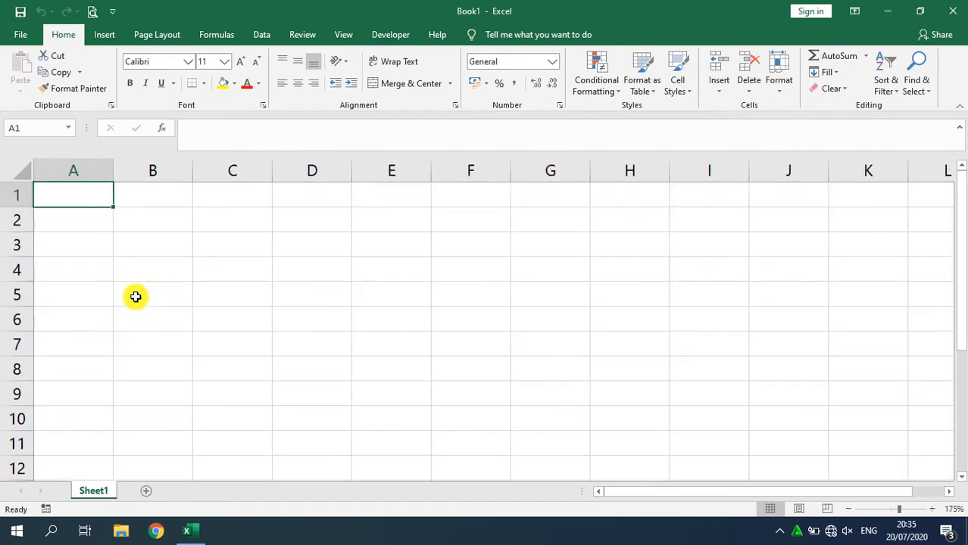
click(137, 195)
click(79, 196)
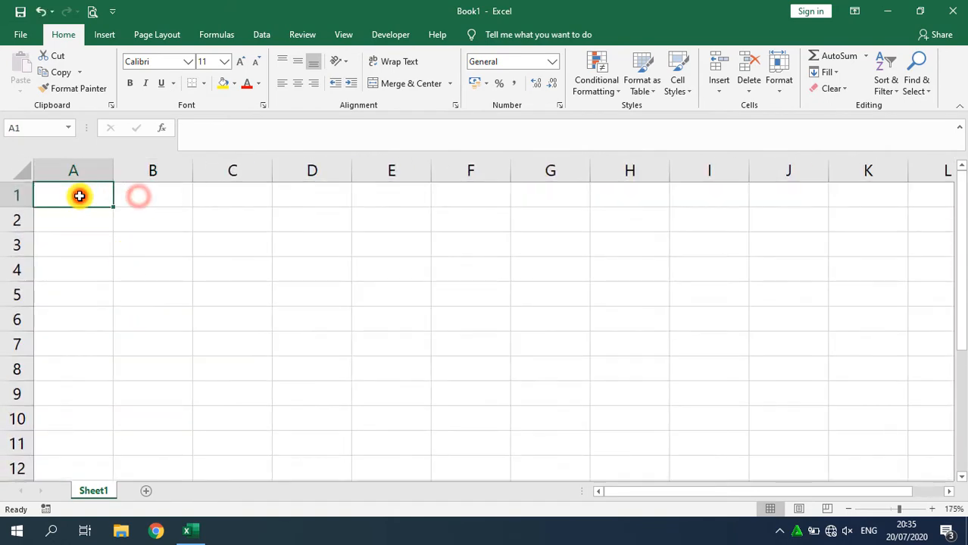
click(136, 196)
click(80, 194)
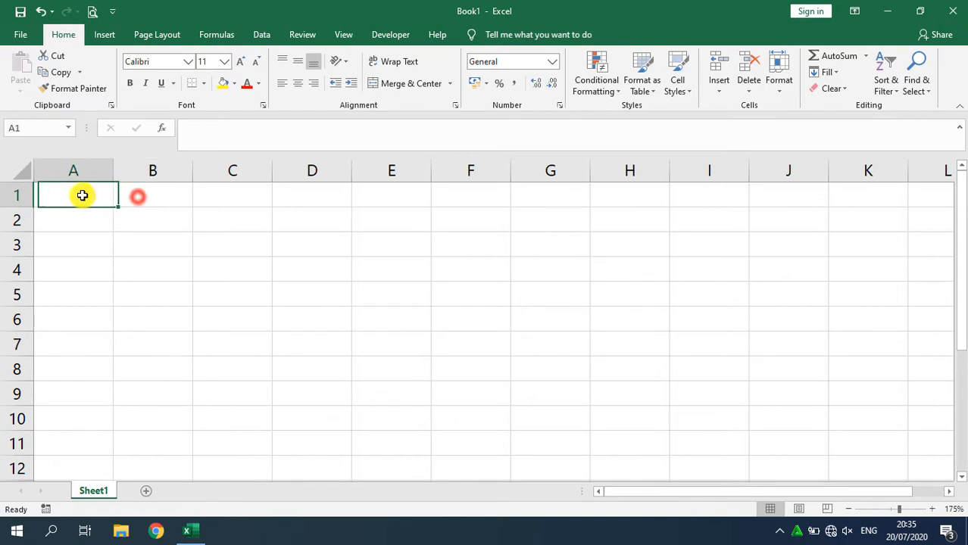
click(143, 191)
click(92, 196)
click(80, 169)
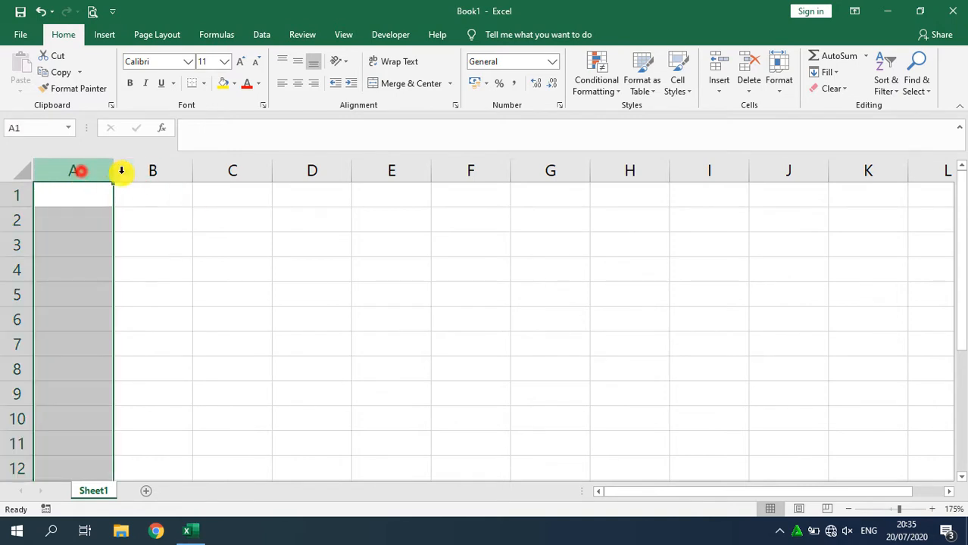
click(130, 172)
- Enter "Kolom dan Baris" in cell A1, autofit column A's width to the text and select the column
click(85, 195)
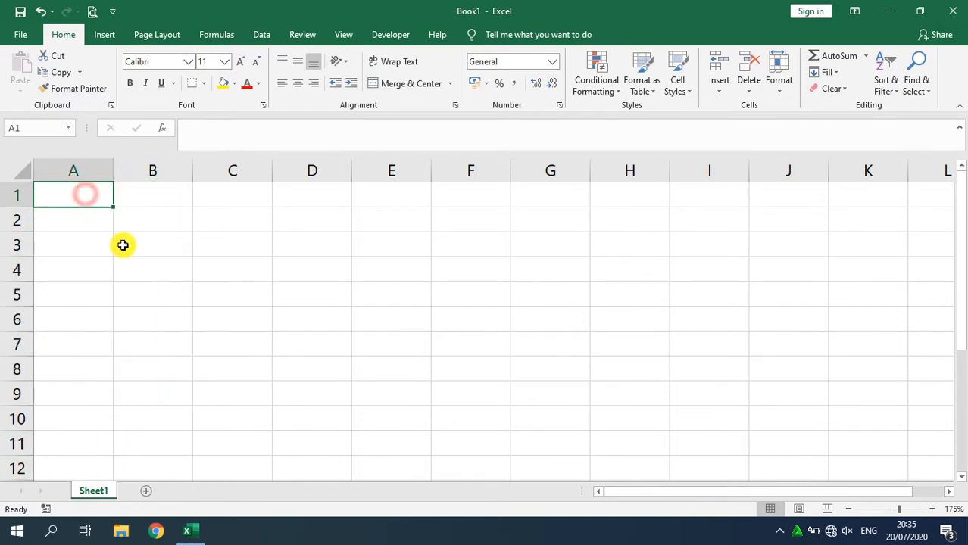
text(Kolom dan Baris)
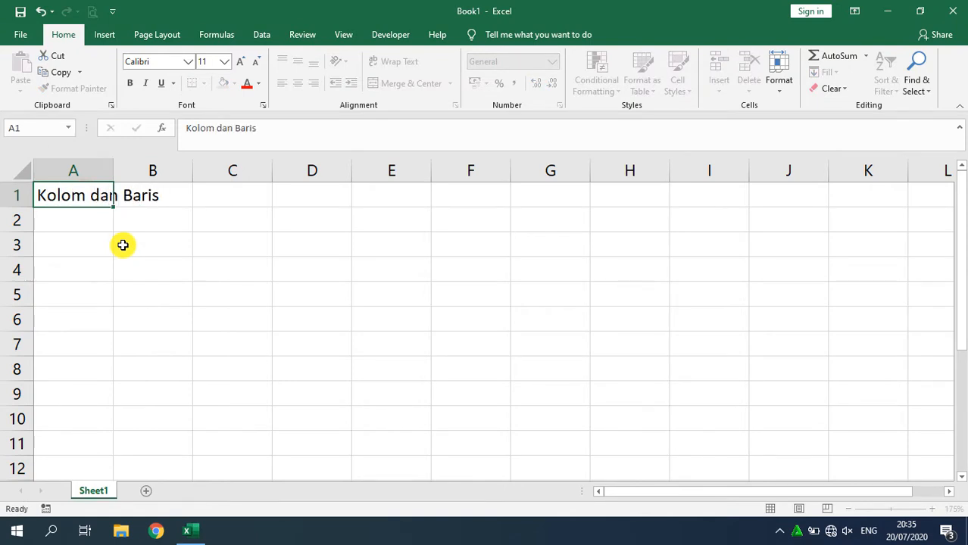
key(Return)
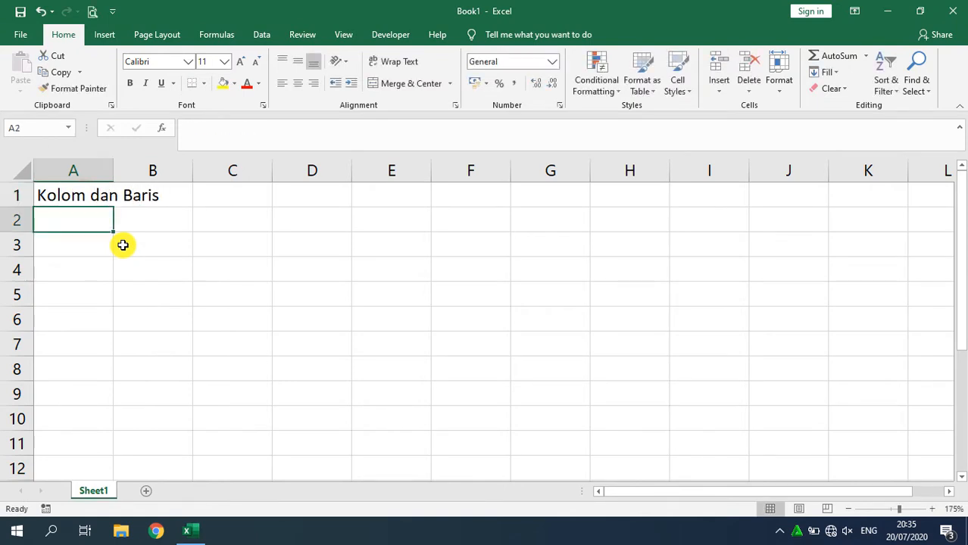
double_click(112, 174)
click(118, 202)
click(97, 168)
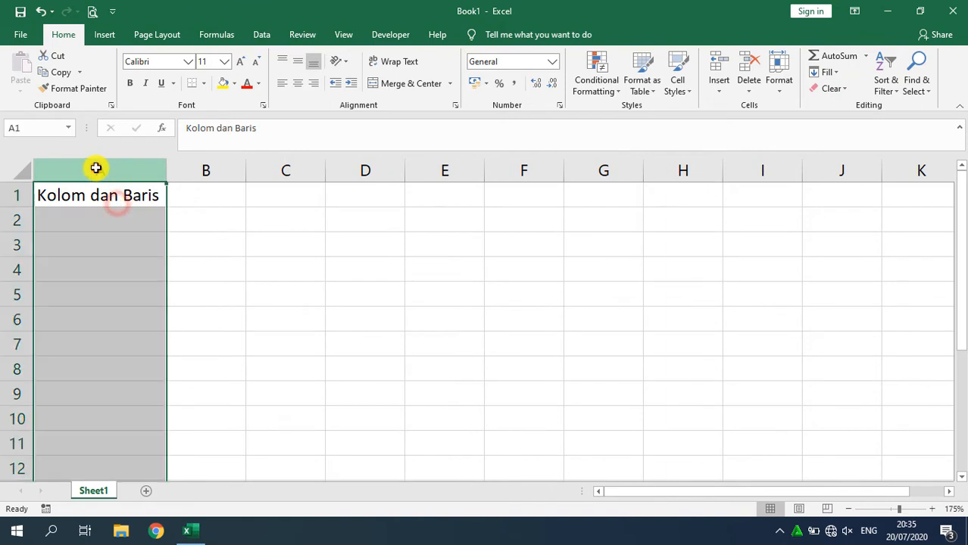
- Alternate between selecting the whole of row 1, column A and cell A1, ending on row 1
click(12, 195)
click(87, 171)
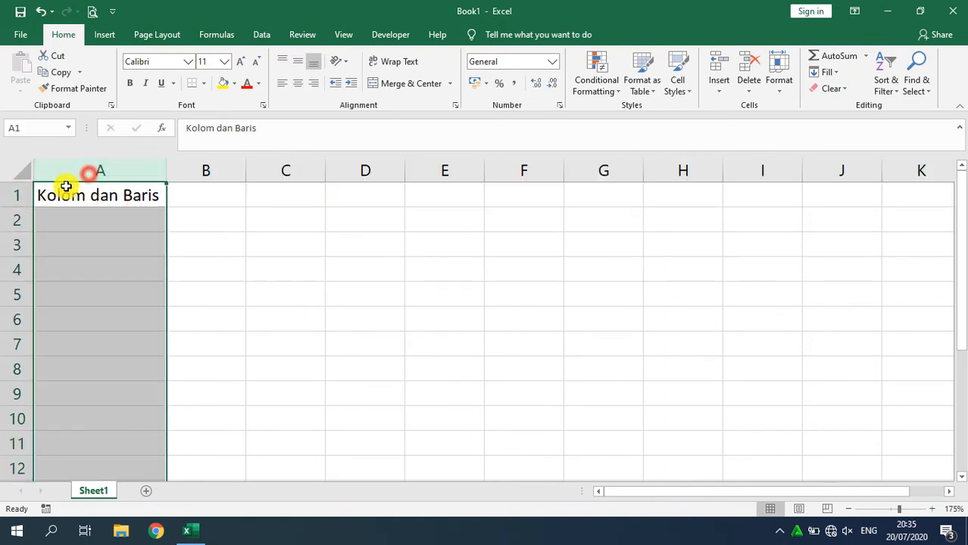
click(21, 195)
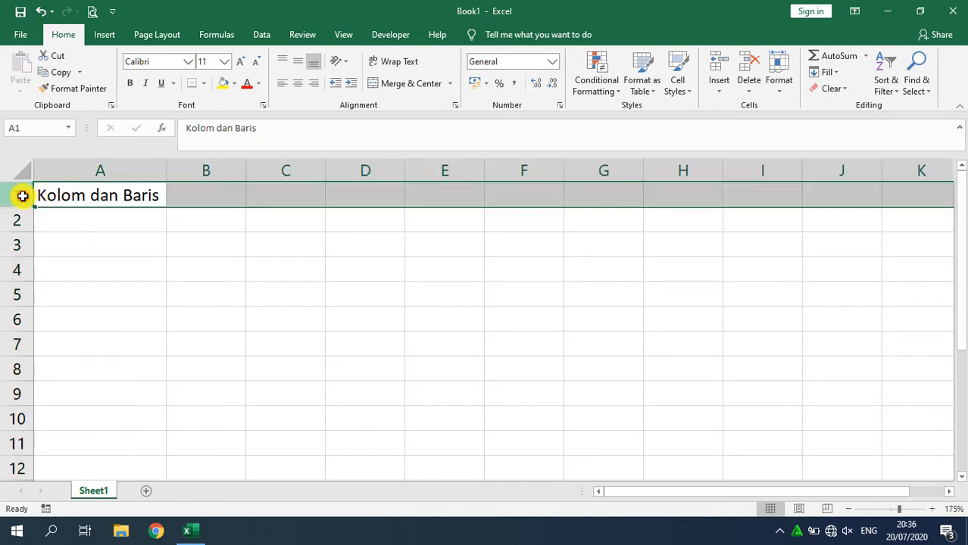
click(107, 177)
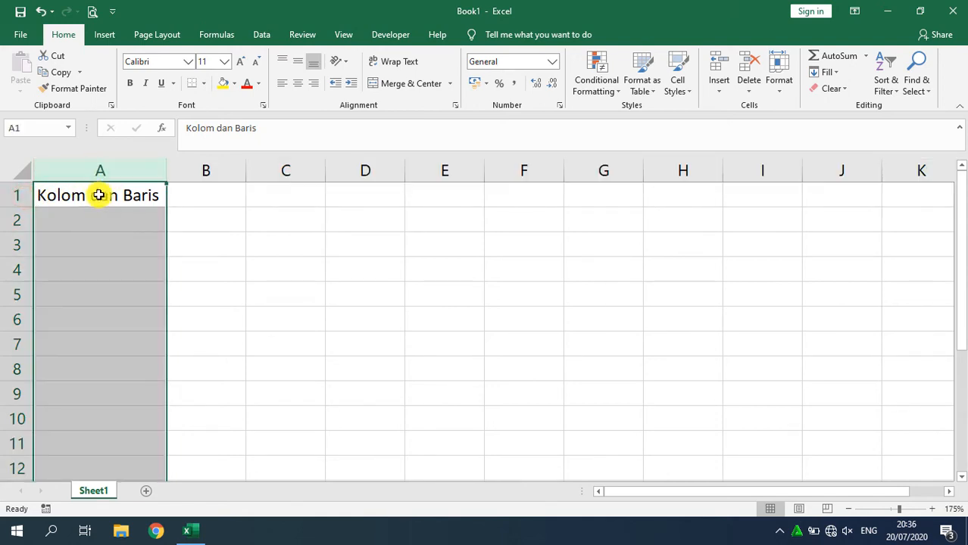
click(109, 192)
click(100, 171)
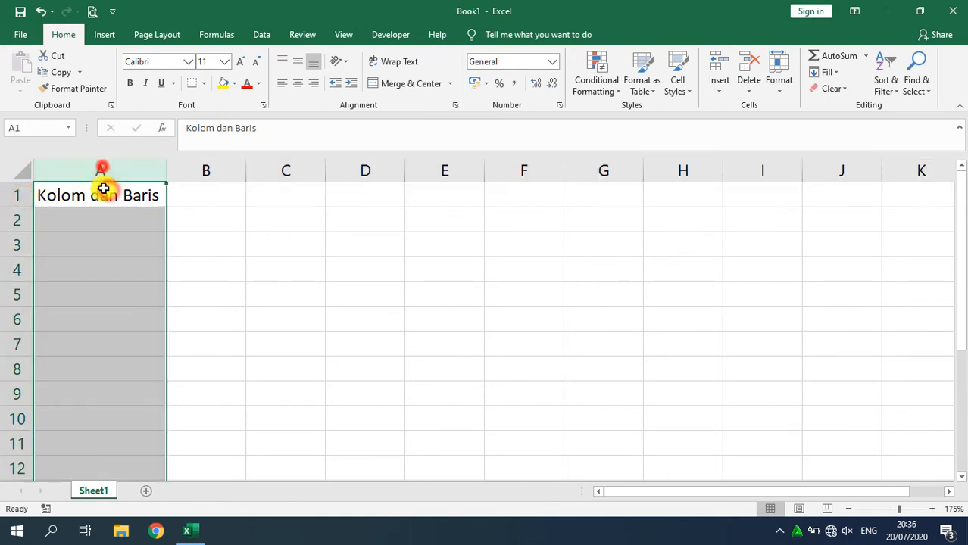
click(103, 188)
key(shift+space)
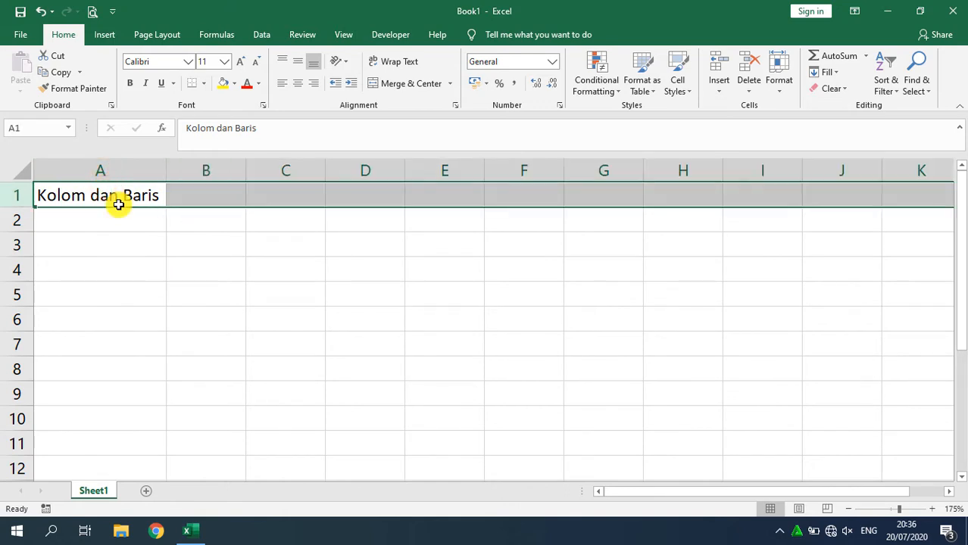
click(119, 205)
key(shift+space)
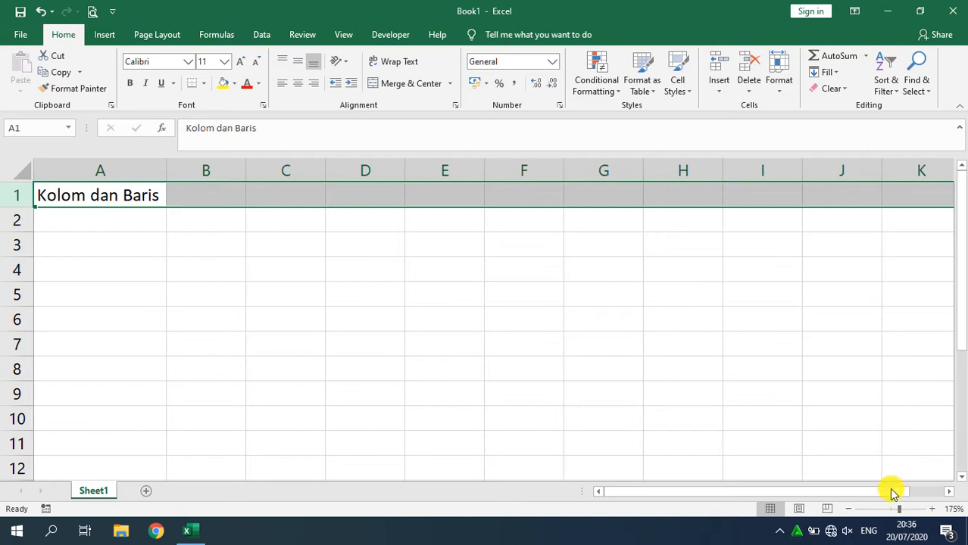
- Select cell AY1, move along row 1 to BH1 and jump to the sheet's last column, XFD
drag(892, 492, 882, 492)
drag(947, 494, 952, 494)
click(330, 198)
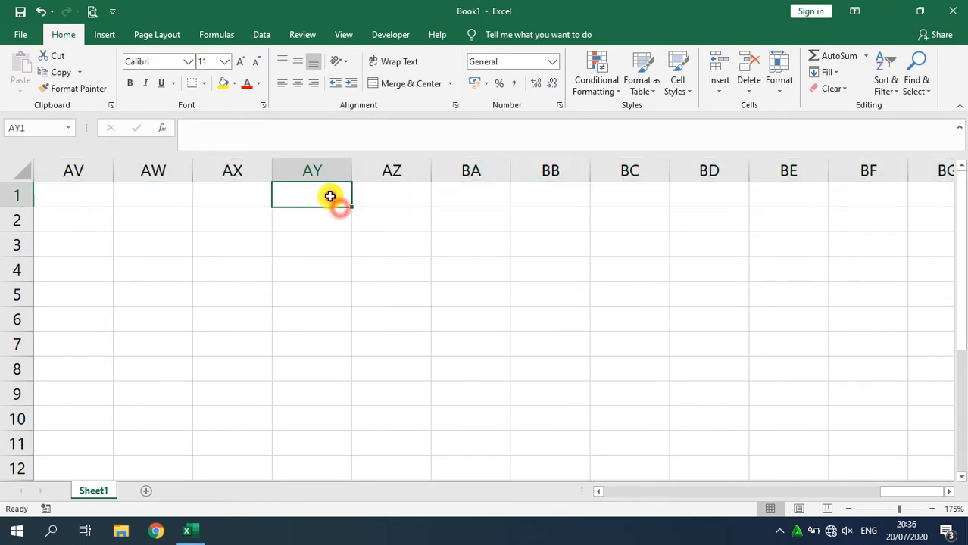
key(Right)
key(Right)
key(Right)
key(Right)
key(Right)
key(Right)
key(Right)
key(Right)
key(Right)
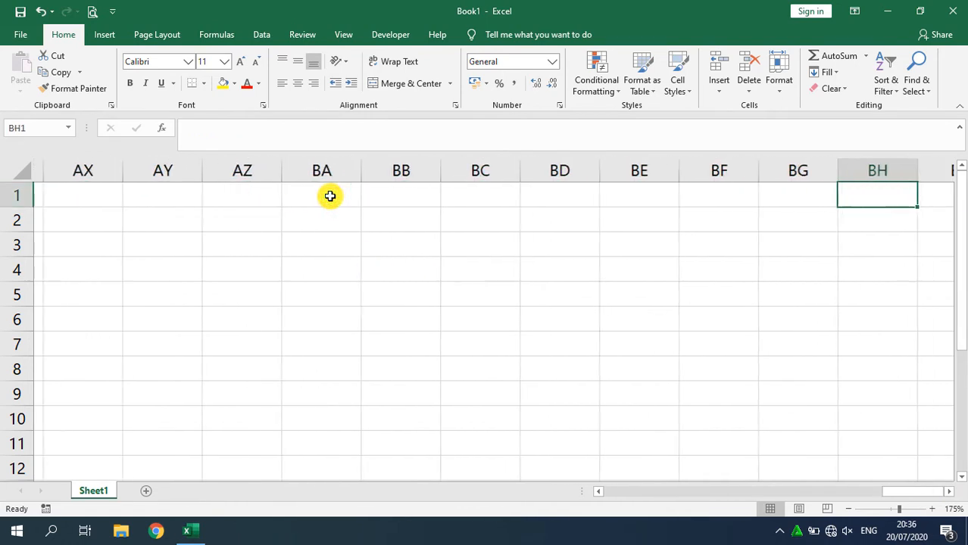
key(ctrl+Right)
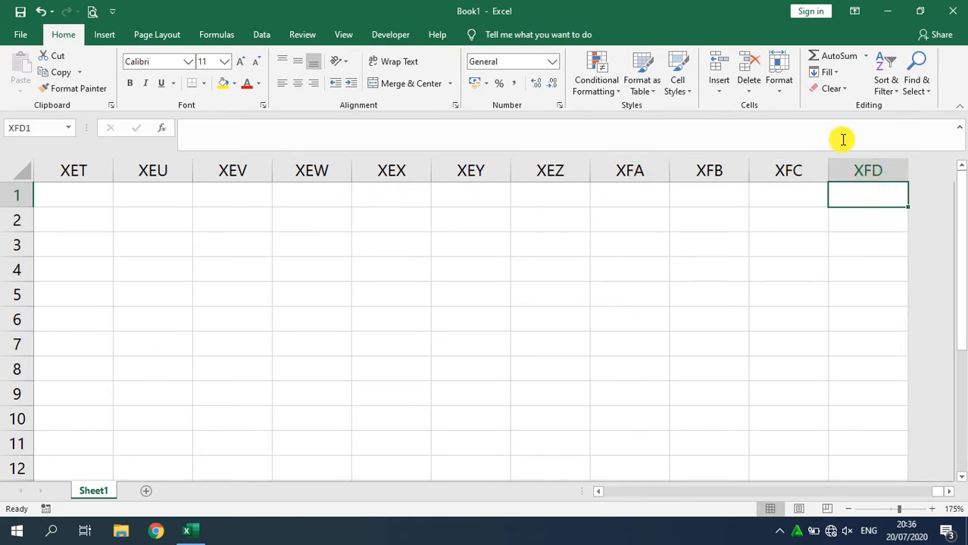
- Select column XFD and cell XFD1 in turn, and return to cell A1
click(872, 168)
click(874, 195)
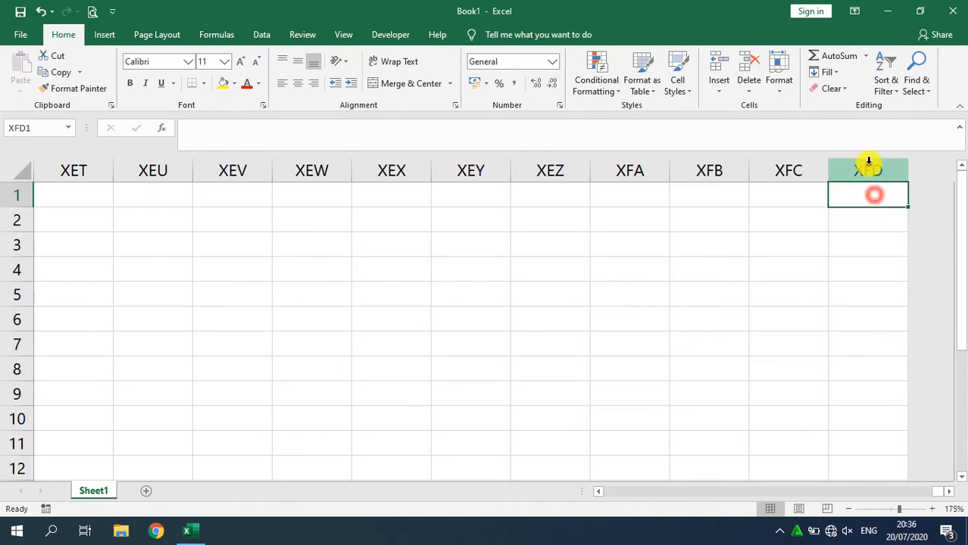
click(868, 164)
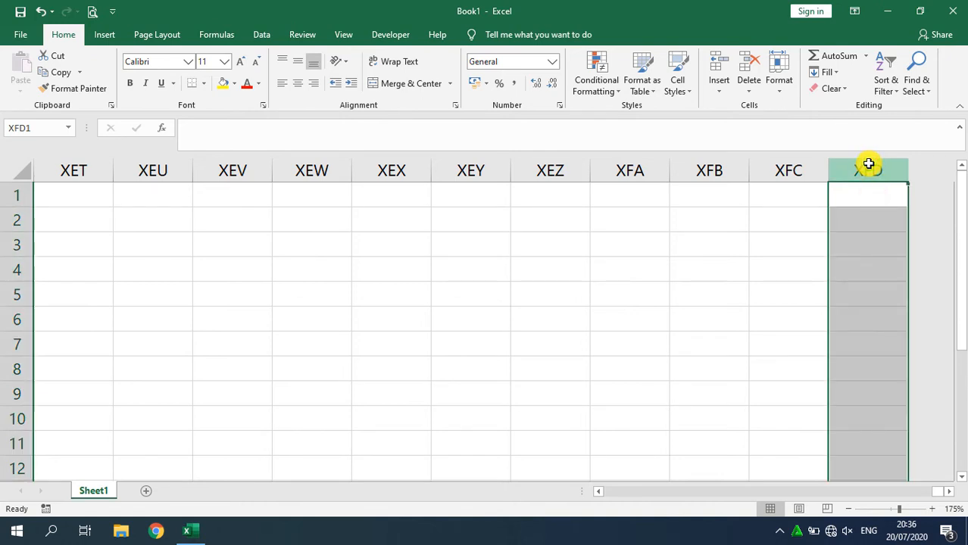
click(861, 194)
key(ctrl+Home)
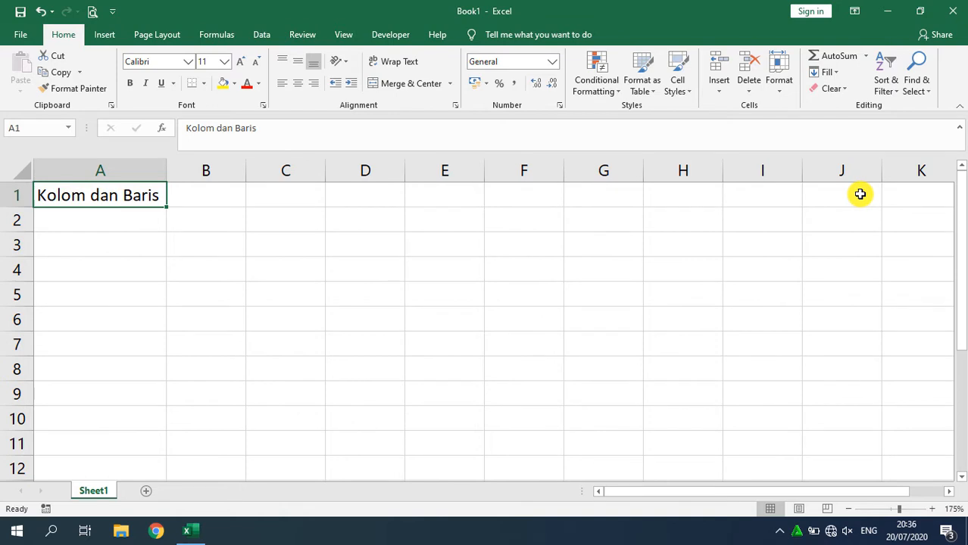
- Select column A and row 1 in turn, visit cell A2, and finish with the whole of column A selected
click(123, 174)
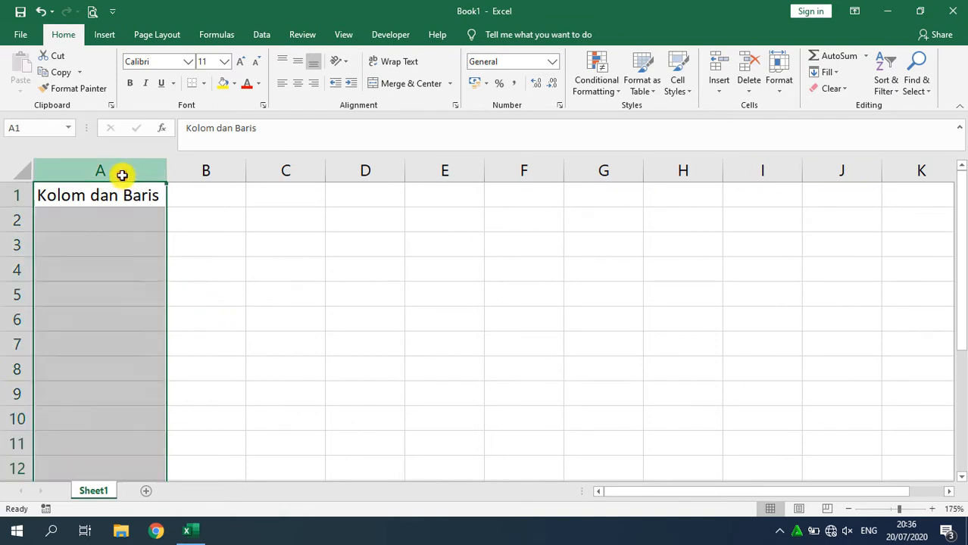
click(17, 196)
click(86, 228)
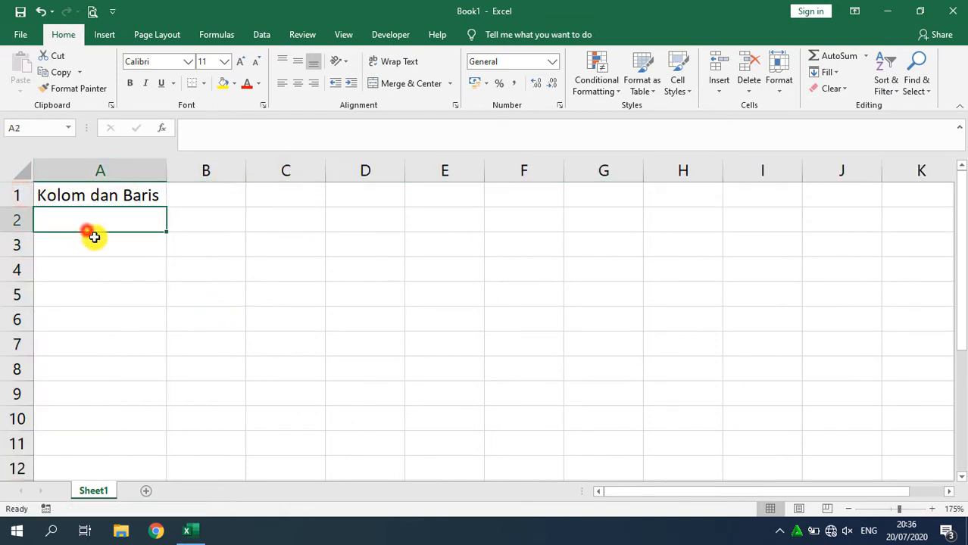
click(13, 197)
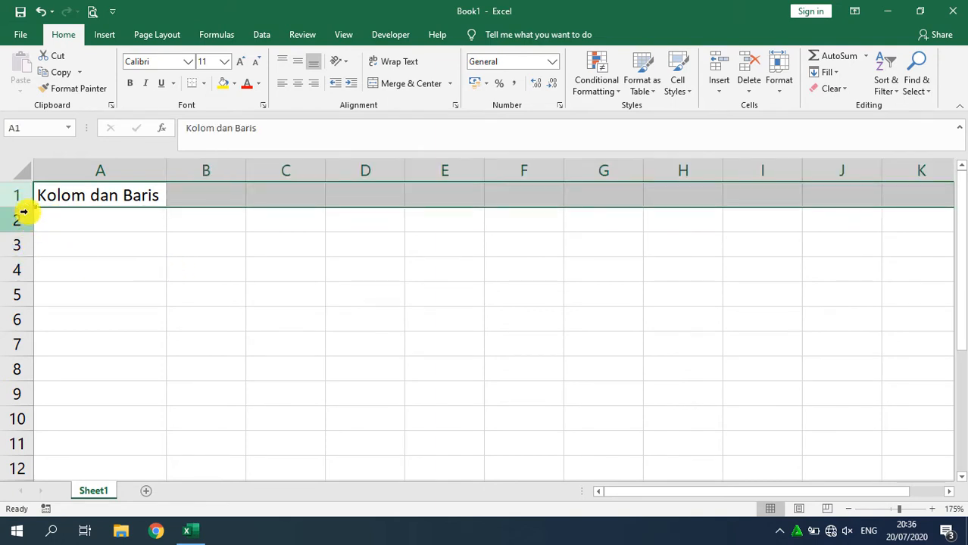
click(86, 197)
key(ctrl+space)
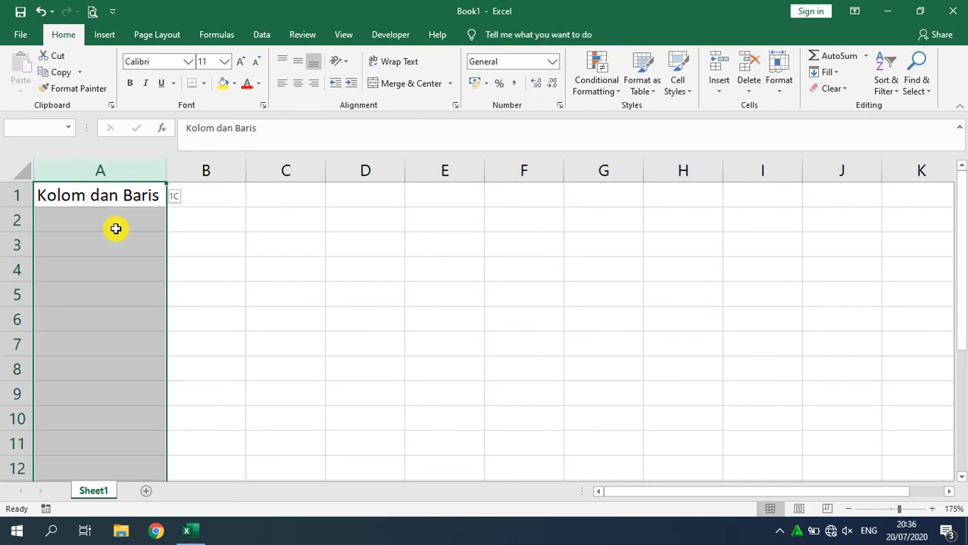
- Extend the selection from cell C4 down to the sheet's last row and examine the final row numbers
click(266, 261)
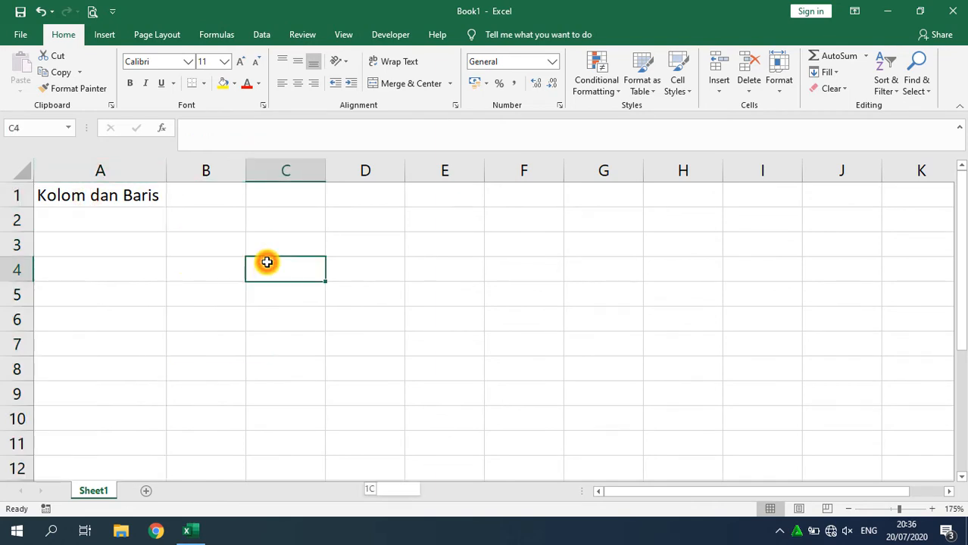
key(ctrl+shift+Down)
scroll(290, 322, down, 2)
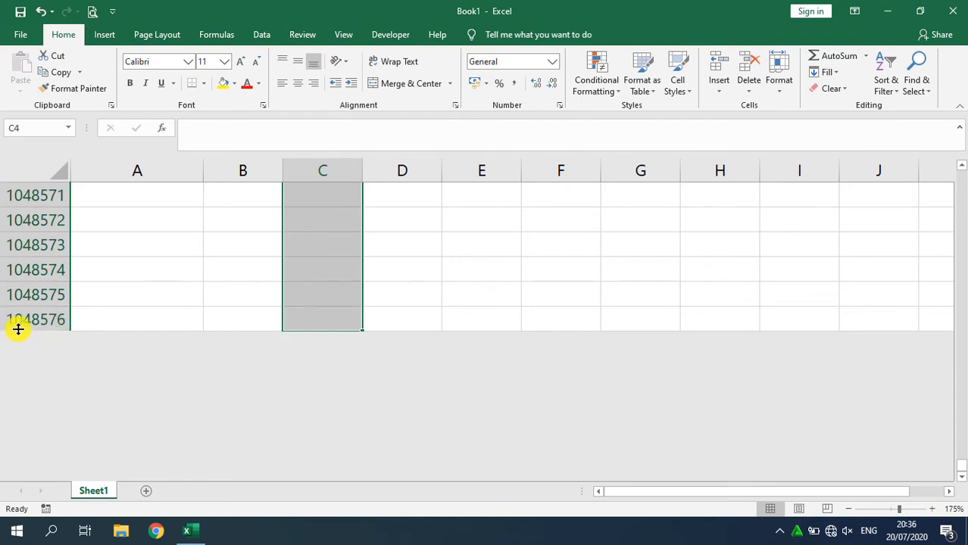
scroll(15, 321, down, 1)
scroll(20, 310, up, 1)
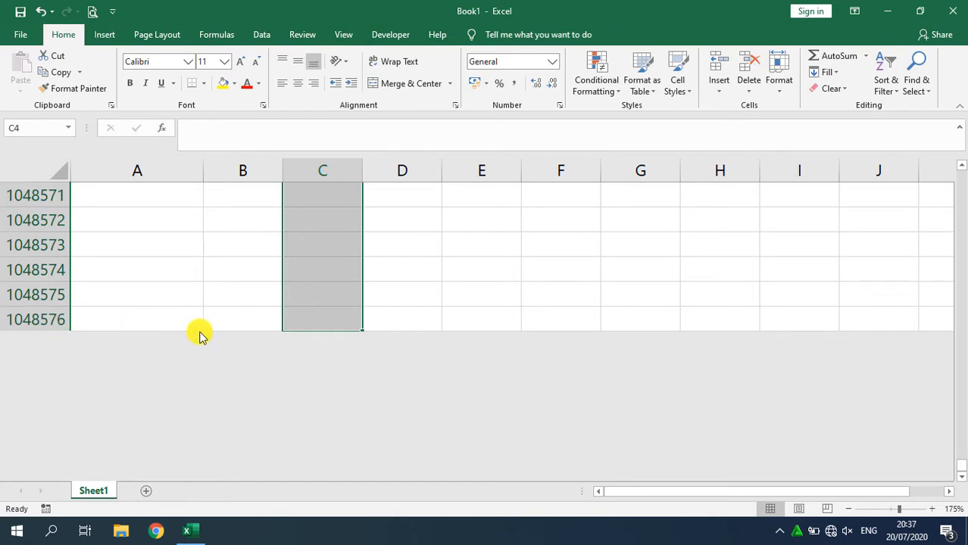
scroll(169, 329, up, 2)
scroll(227, 341, down, 1)
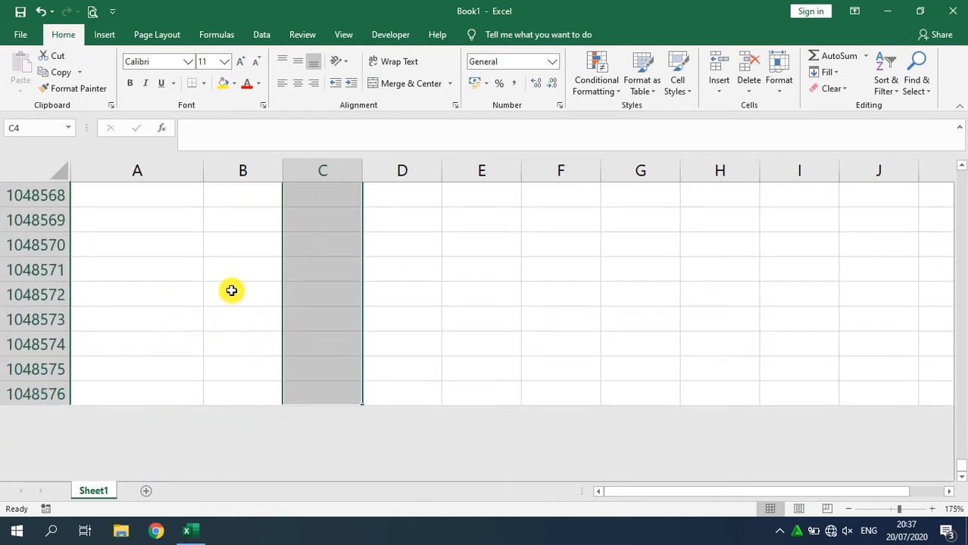
- Extend the selection from cell G1048574 up to row 1 and return to cell A1
click(628, 335)
key(ctrl+shift+Up)
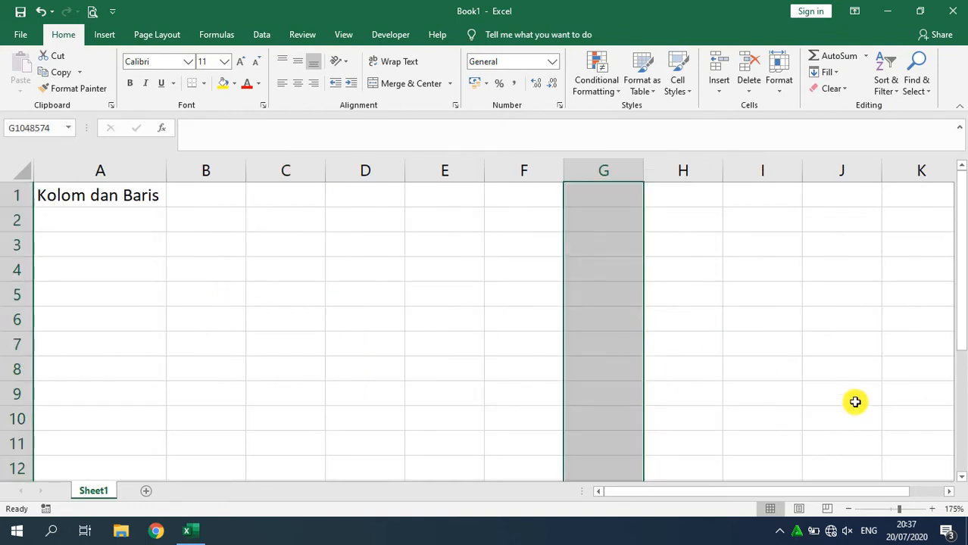
click(801, 487)
click(141, 197)
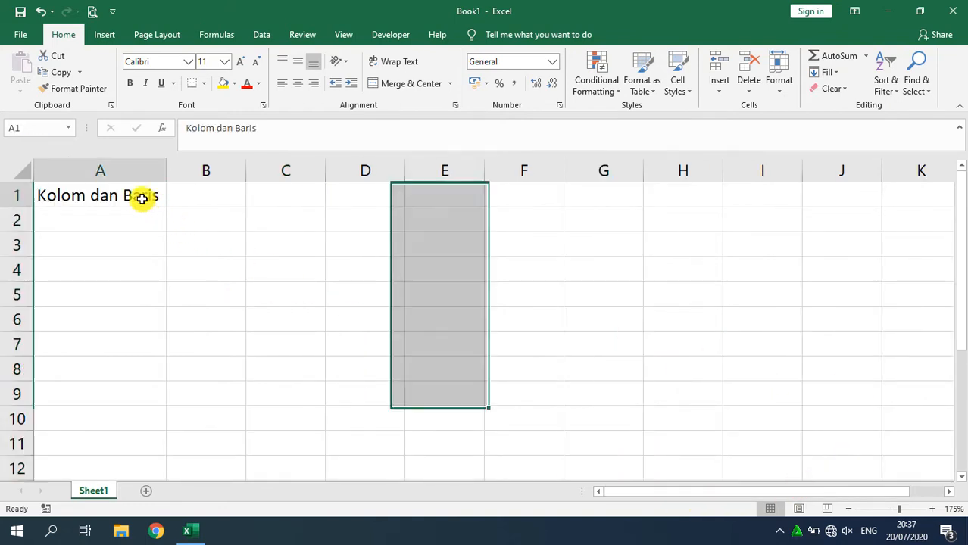
- Extend the selection from B1 to the end of row 1, and from XFC1 back to column A
key(Right)
key(ctrl+shift+Right)
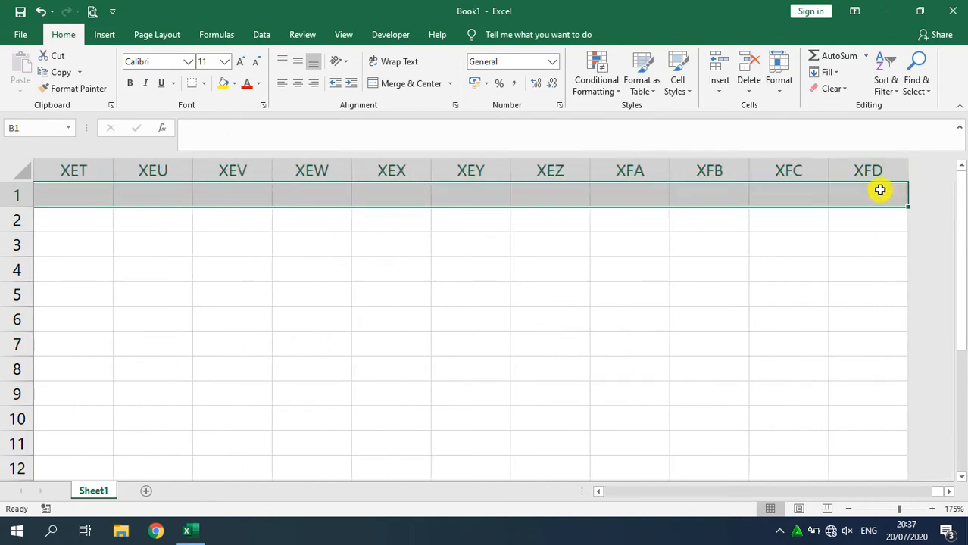
click(881, 190)
key(ctrl+shift+Left)
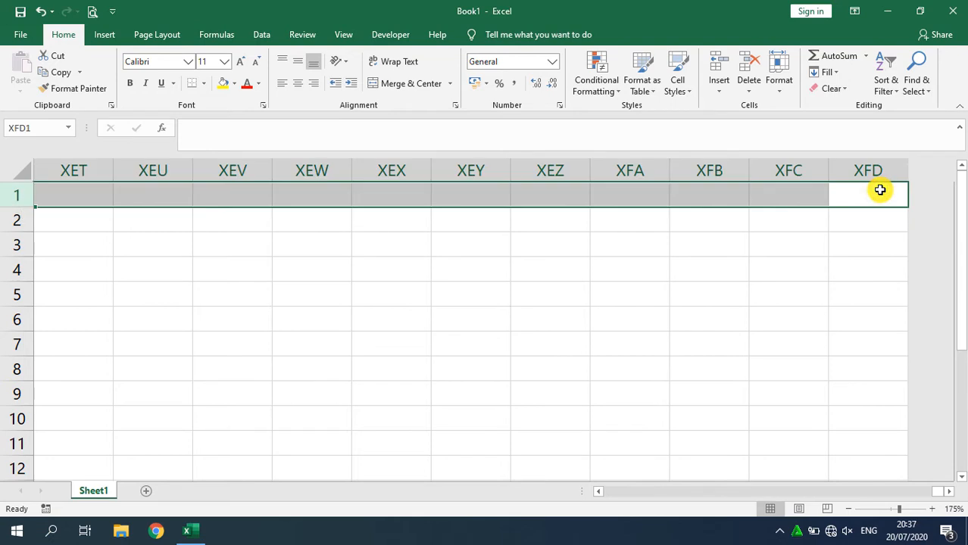
key(Left)
key(ctrl+shift+Left)
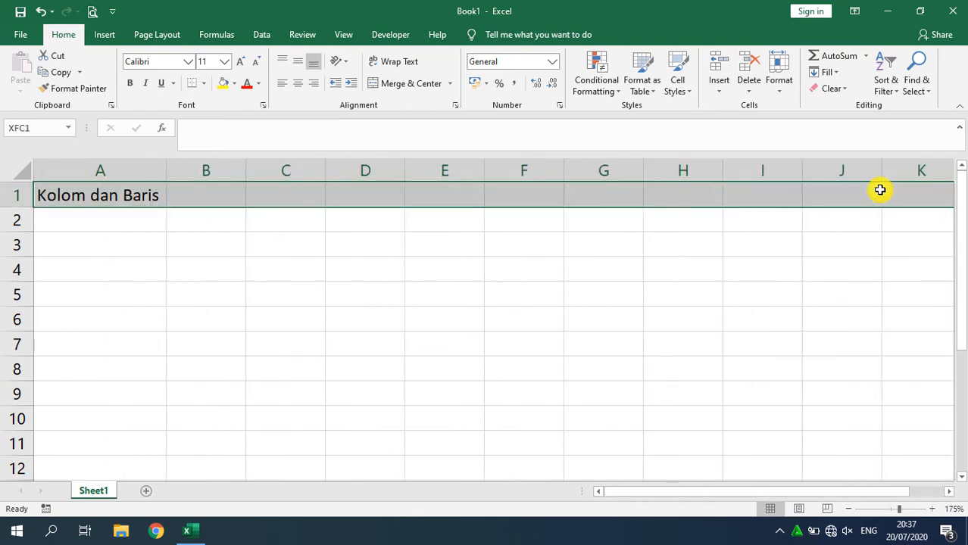
- Select A2:B2 and several single cells in column A, ending on cell B3
drag(167, 210, 114, 219)
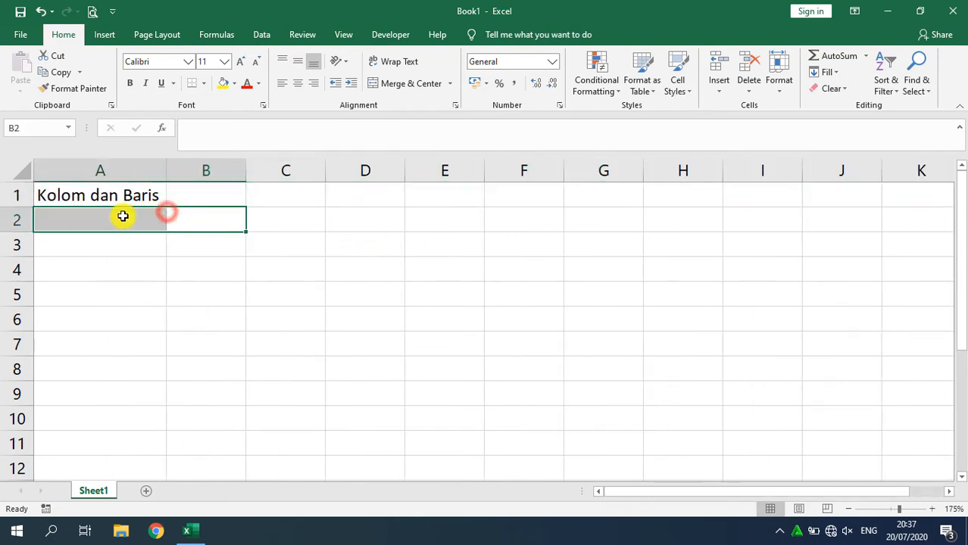
click(106, 195)
click(105, 212)
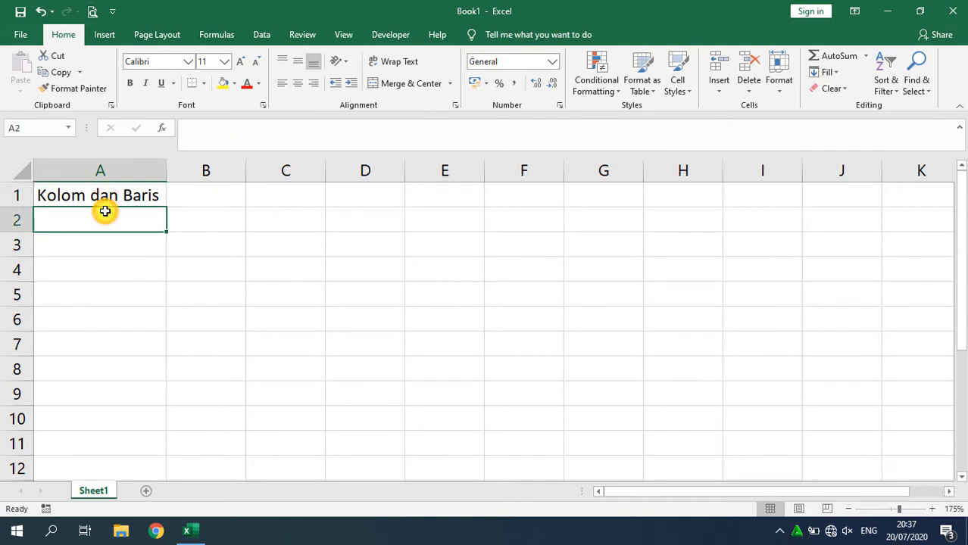
click(163, 268)
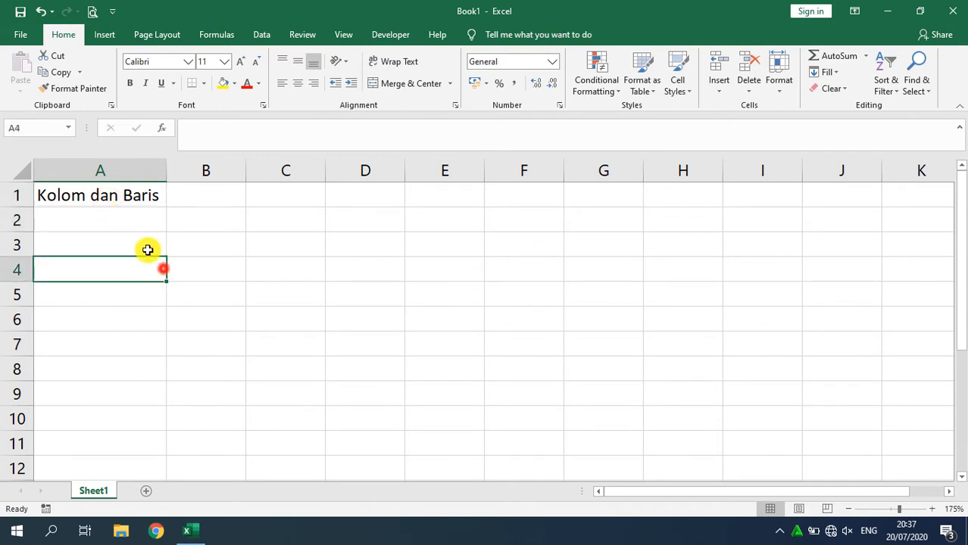
click(143, 246)
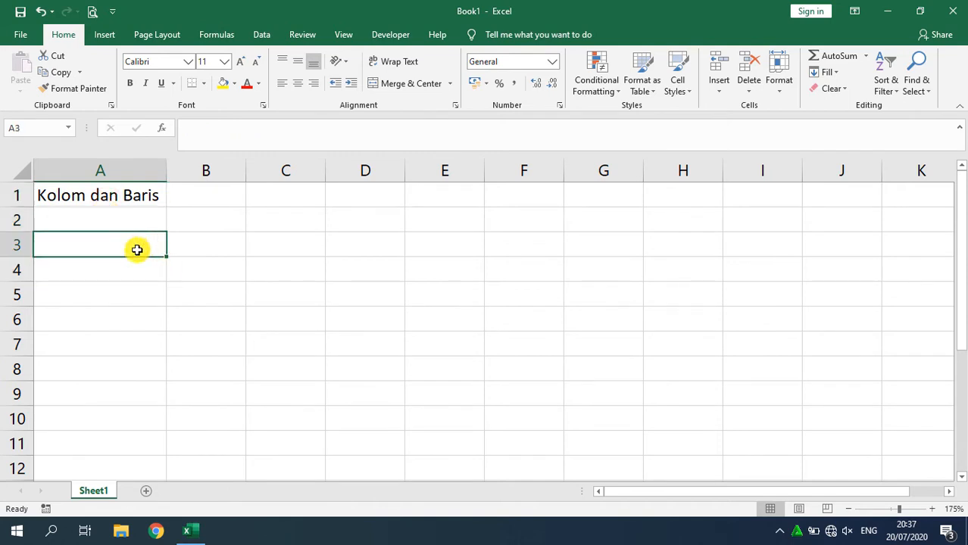
click(124, 205)
click(110, 190)
click(194, 243)
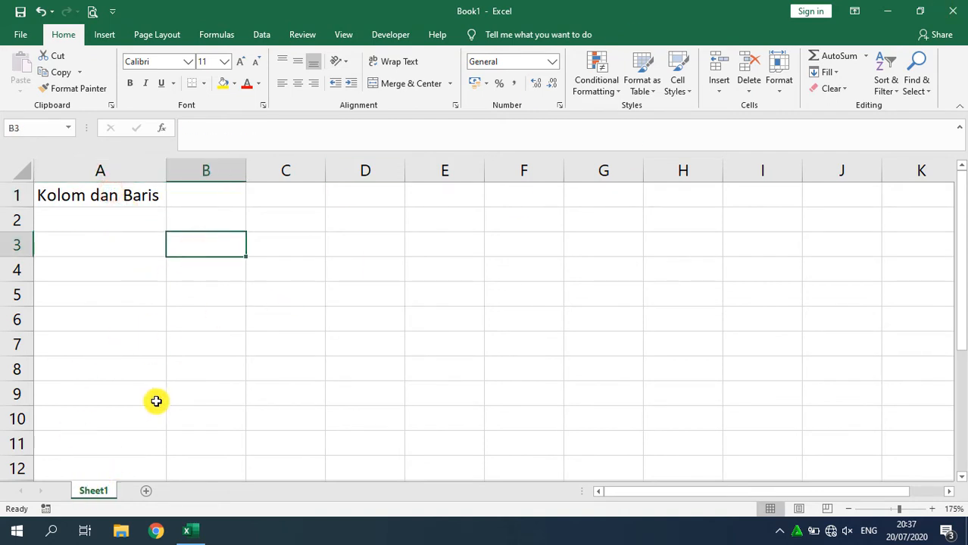
- Rename the worksheet Sheet1 as hal.1
right_click(90, 492)
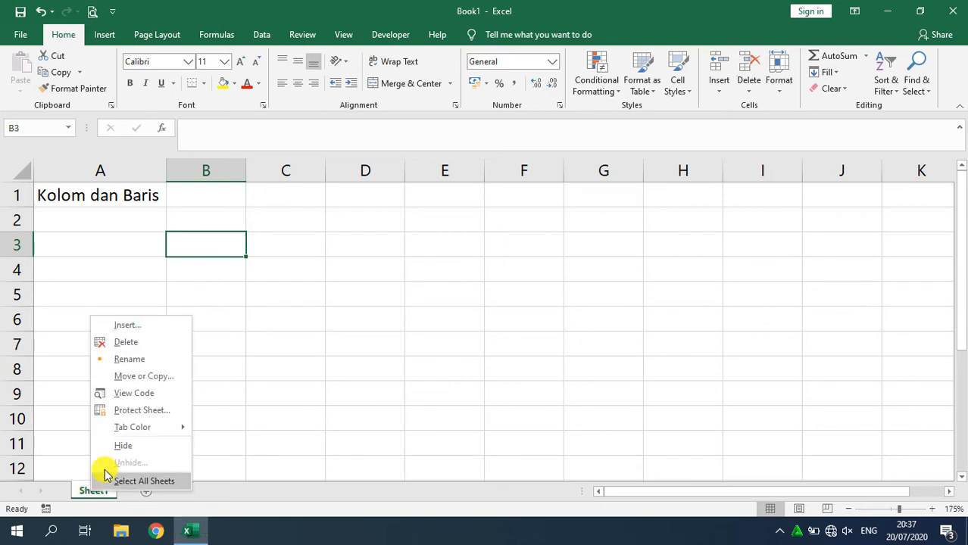
click(342, 325)
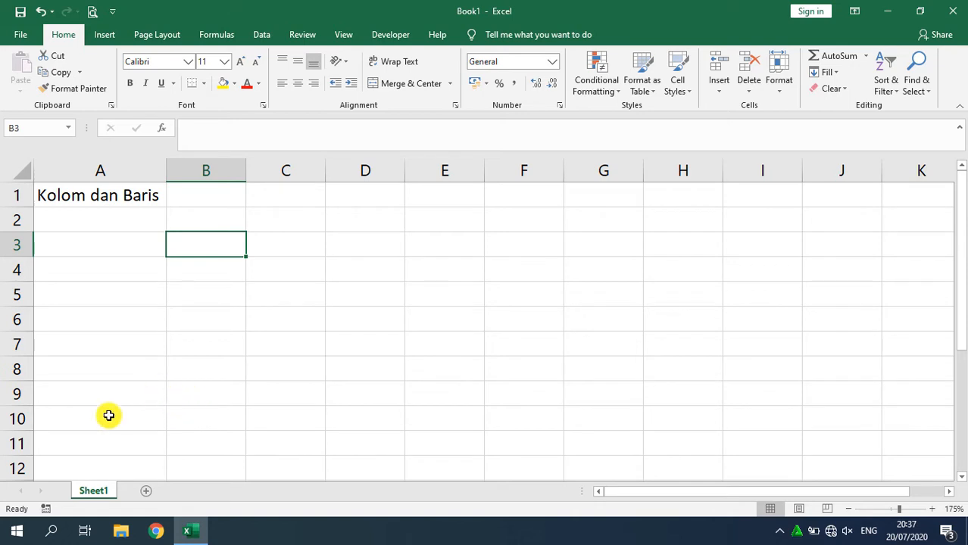
right_click(91, 494)
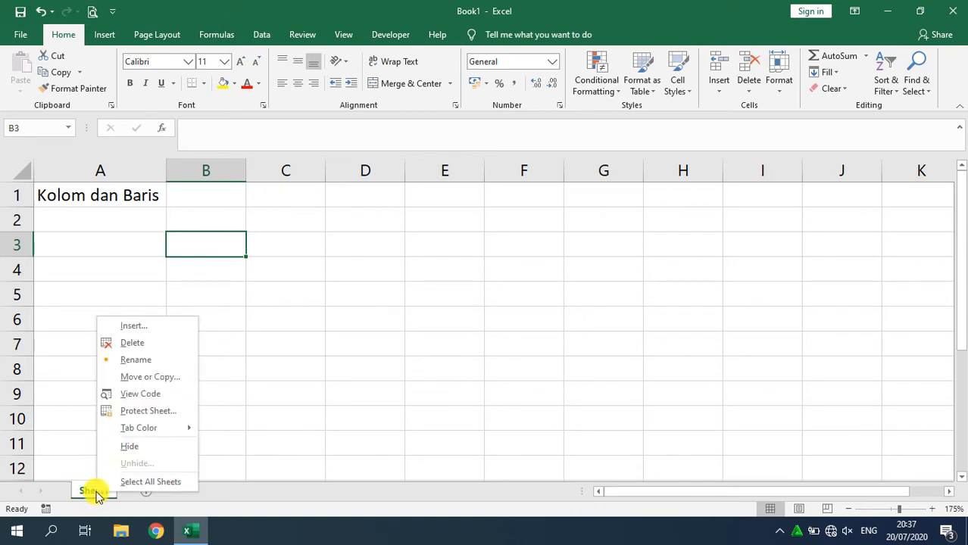
click(135, 361)
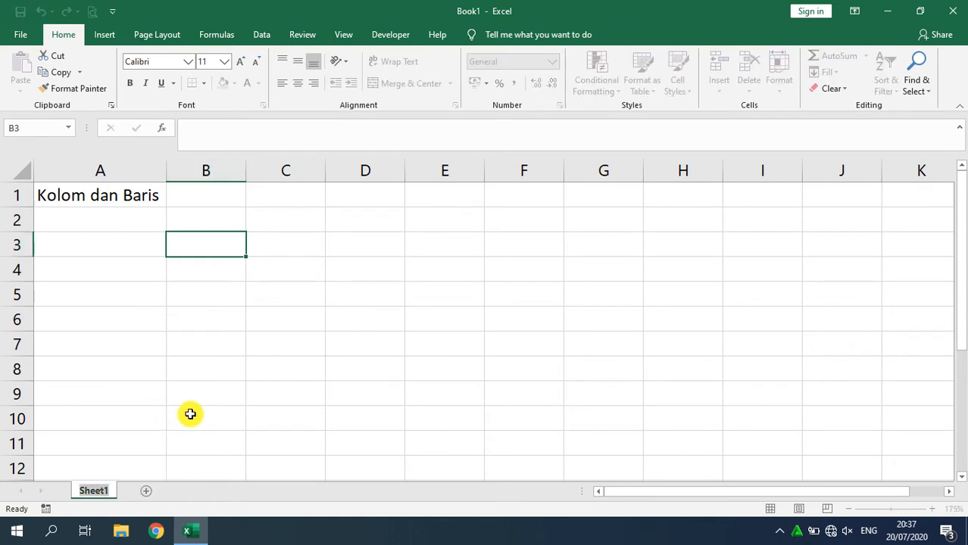
text(hal.1)
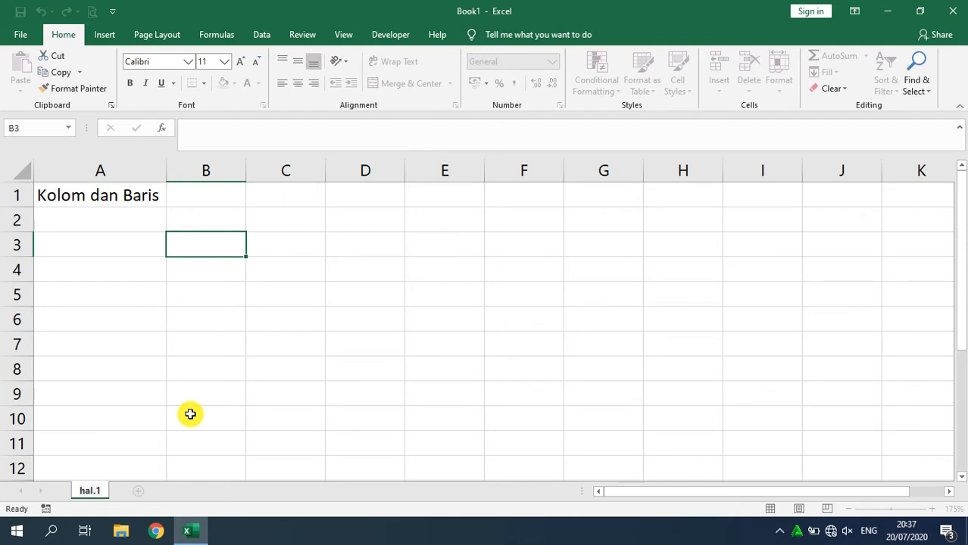
click(112, 238)
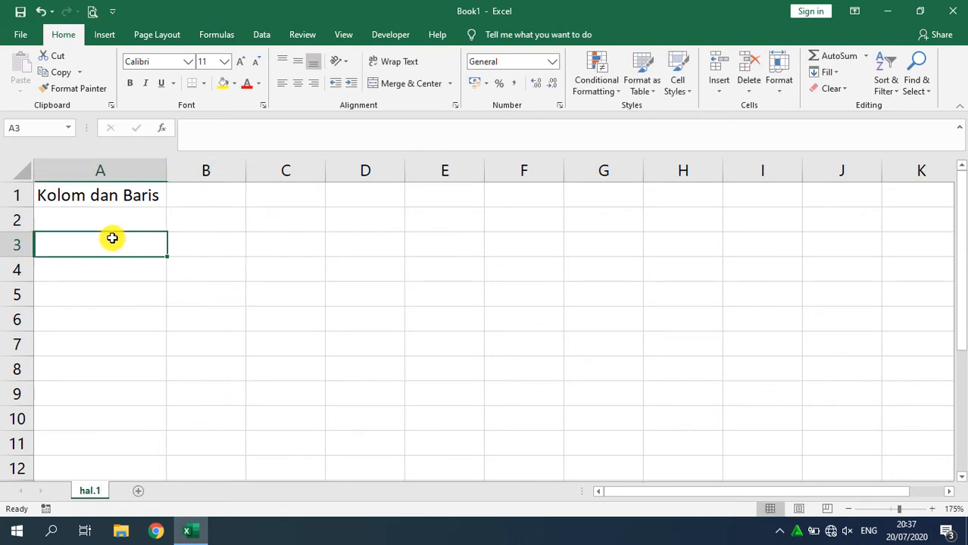
- Enter "Pertemuan Antara Kolom Dan Baris disebut dengan Cell" in cell A2, with the sheet zoomed to 220%
click(92, 211)
scroll(139, 285, down, 2)
scroll(139, 285, up, 2)
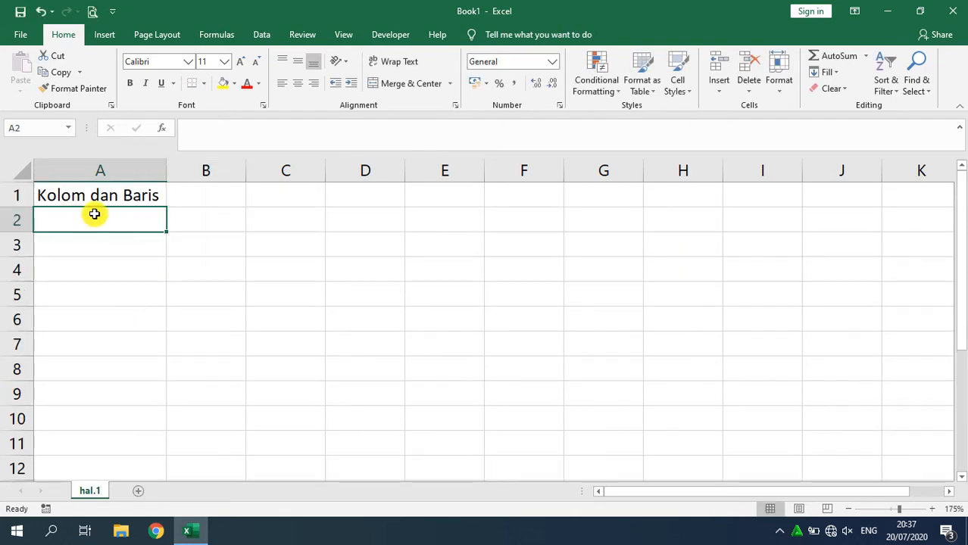
click(75, 198)
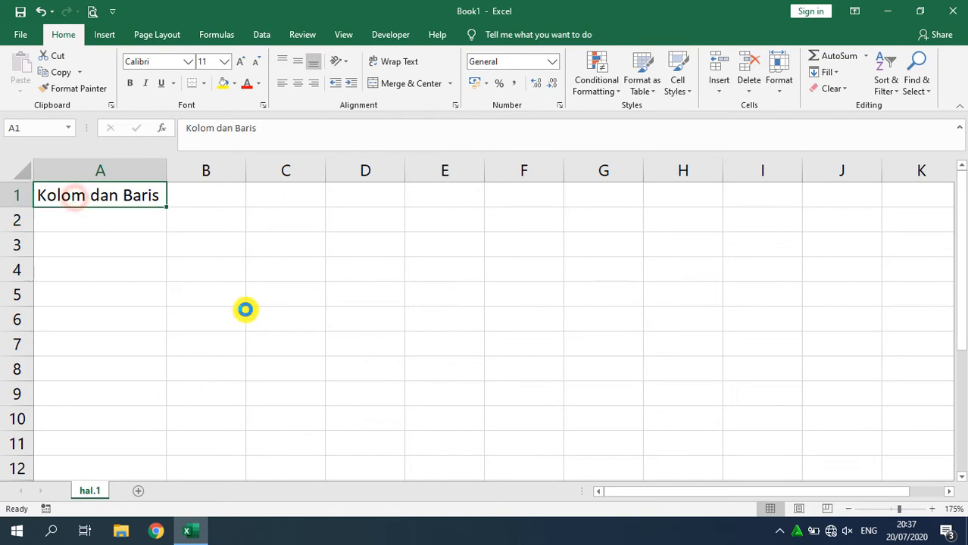
scroll(246, 309, down, 2)
drag(964, 277, 962, 242)
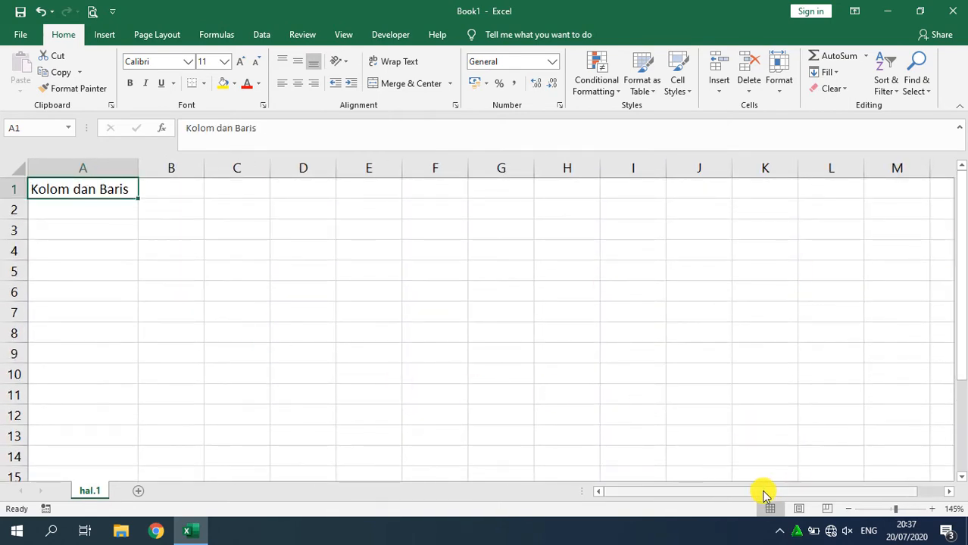
scroll(254, 337, up, 5)
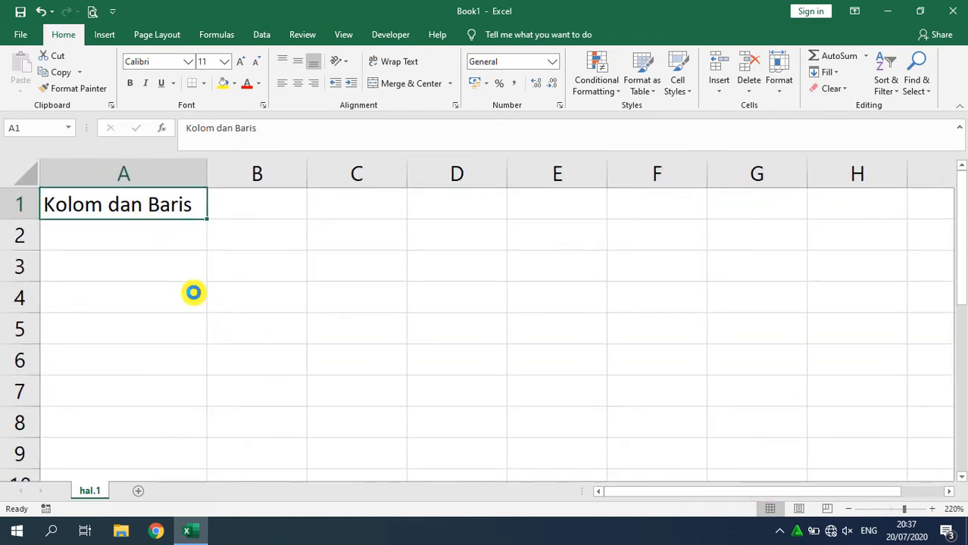
scroll(193, 292, up, 1)
scroll(193, 292, down, 1)
click(101, 222)
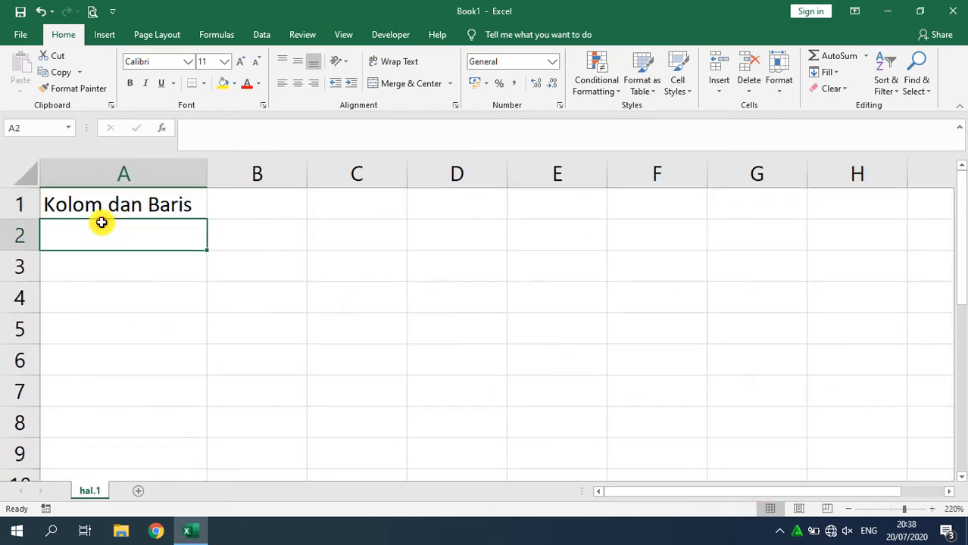
text(Per)
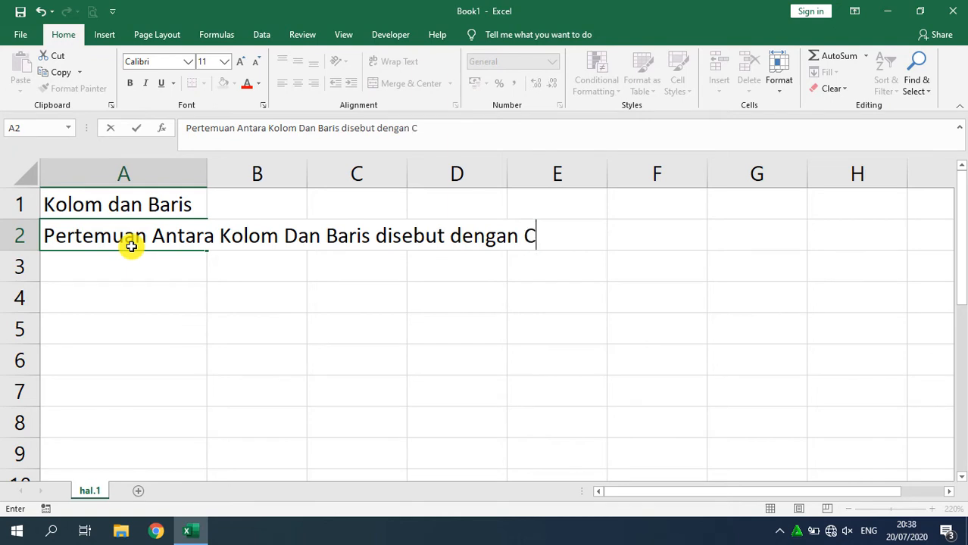
key(Return)
- Select cells A2 and B2 alternately to check which one holds the sentence
click(155, 227)
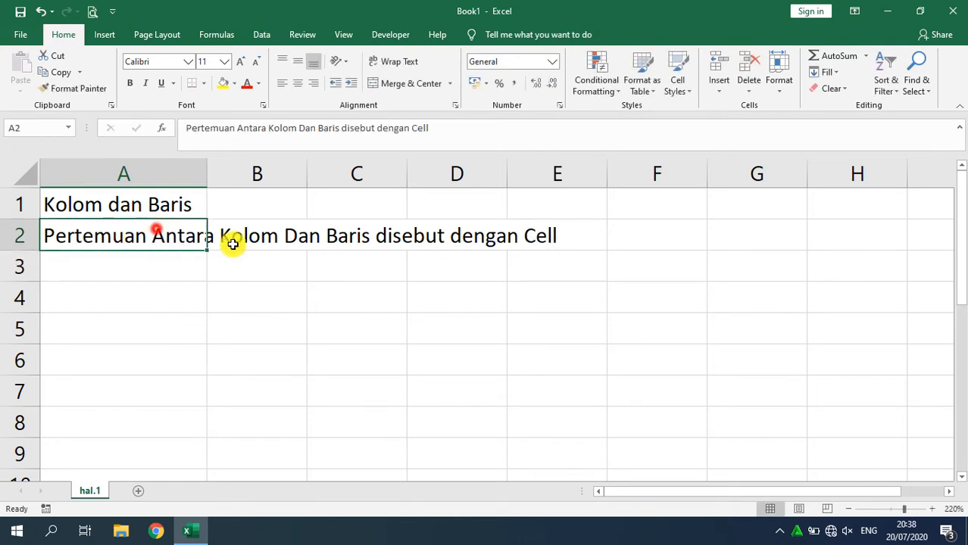
click(240, 241)
click(158, 241)
click(232, 239)
click(162, 241)
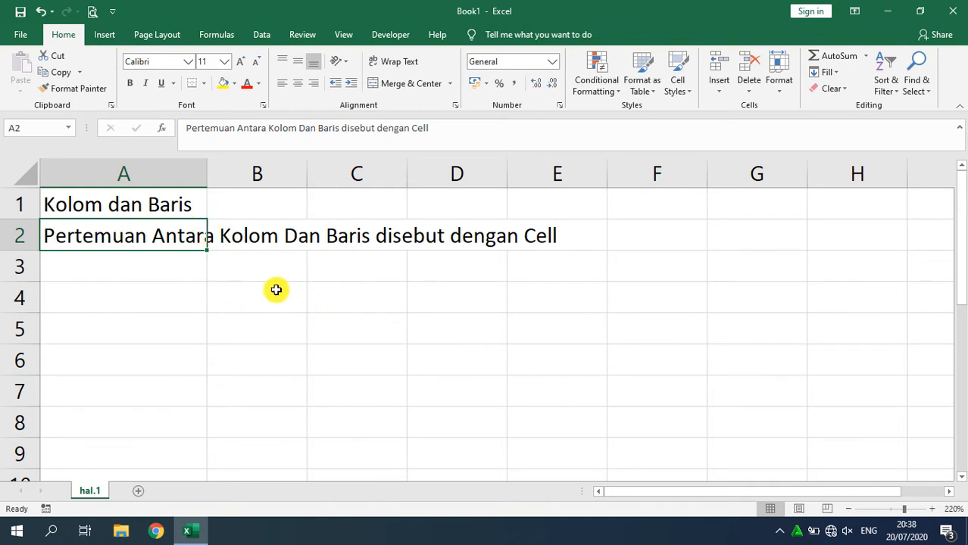
- Fill cell B4 with yellow
click(254, 273)
click(255, 294)
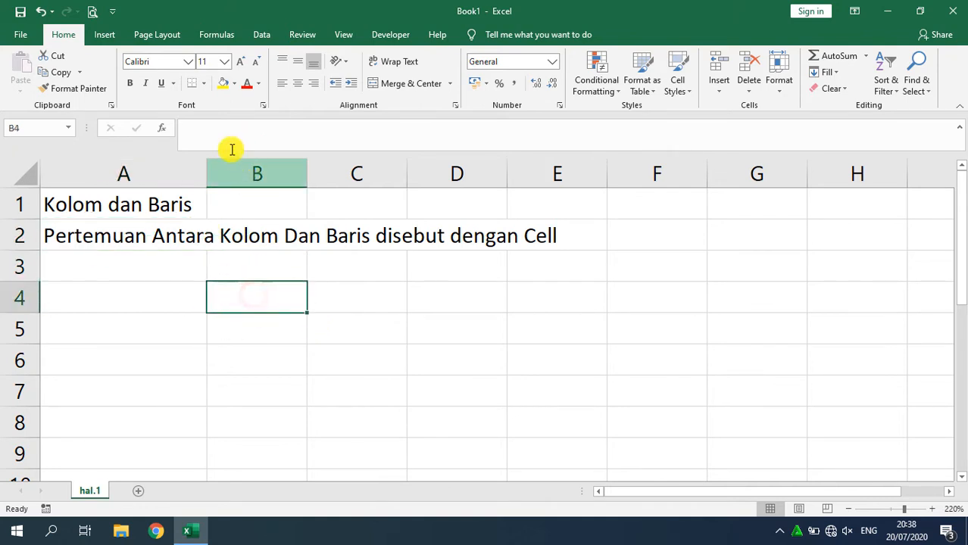
click(219, 83)
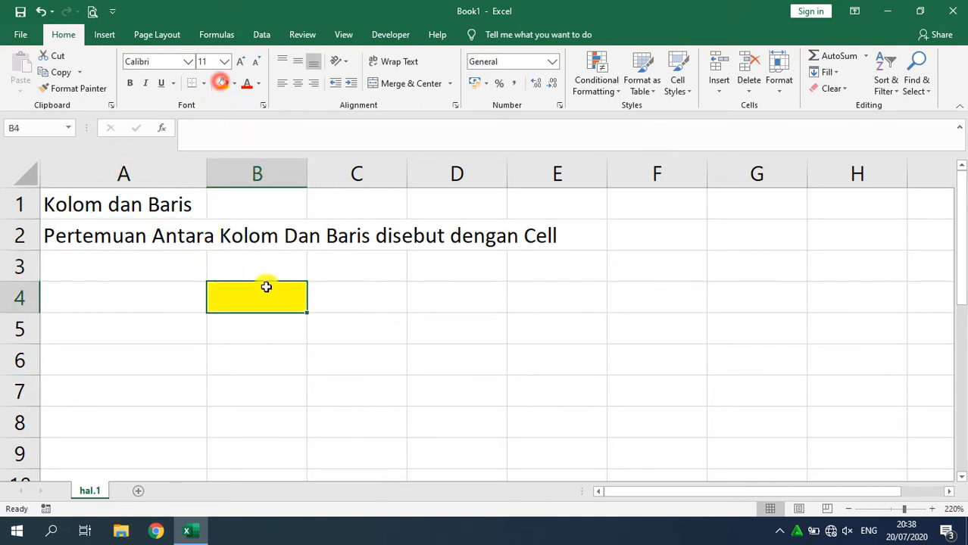
- Select the yellow cell B4 alternately with its neighbours B5 and C4 to point out a single cell
click(252, 328)
click(248, 307)
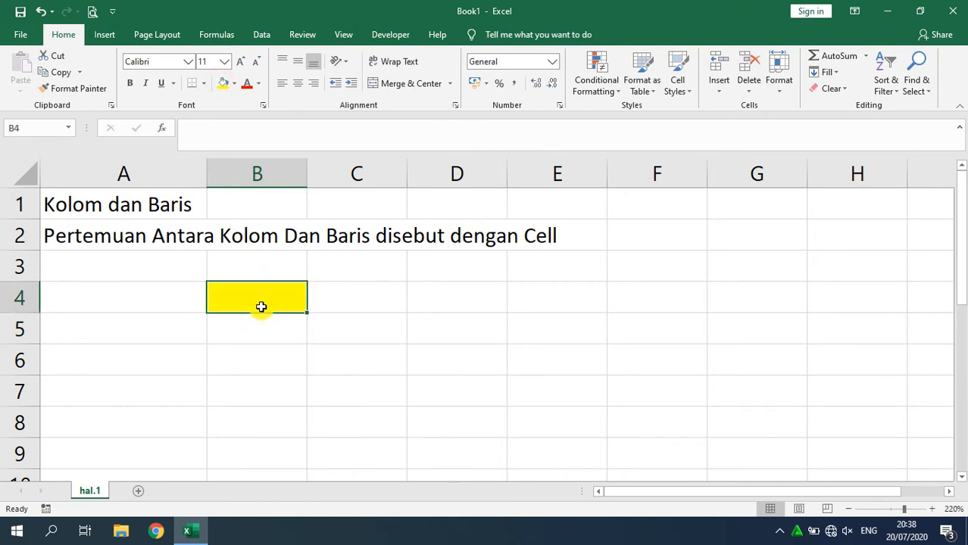
click(258, 317)
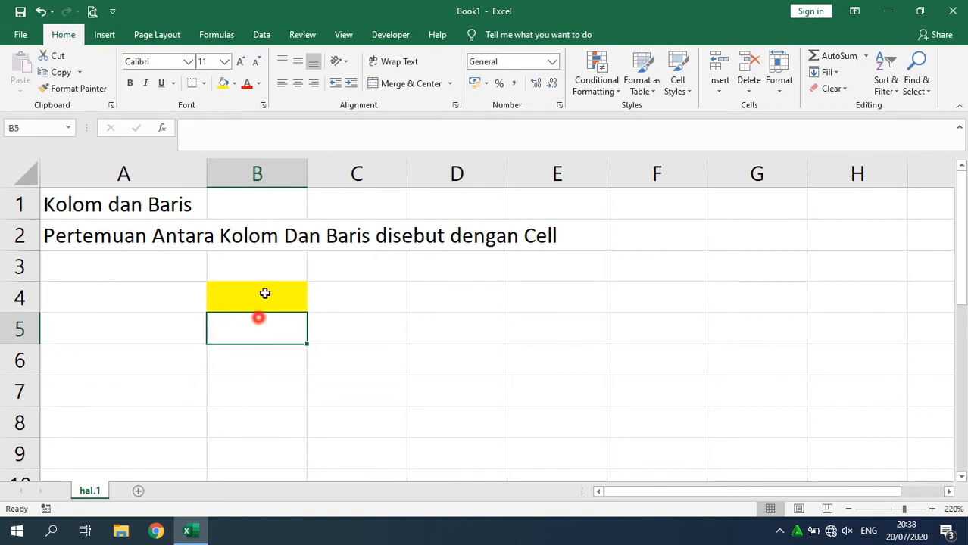
click(263, 292)
click(318, 301)
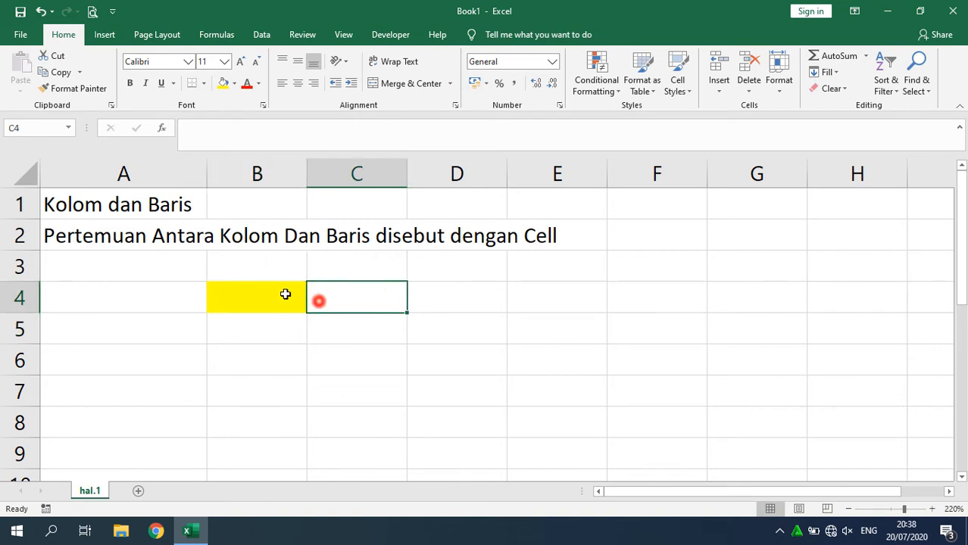
click(285, 293)
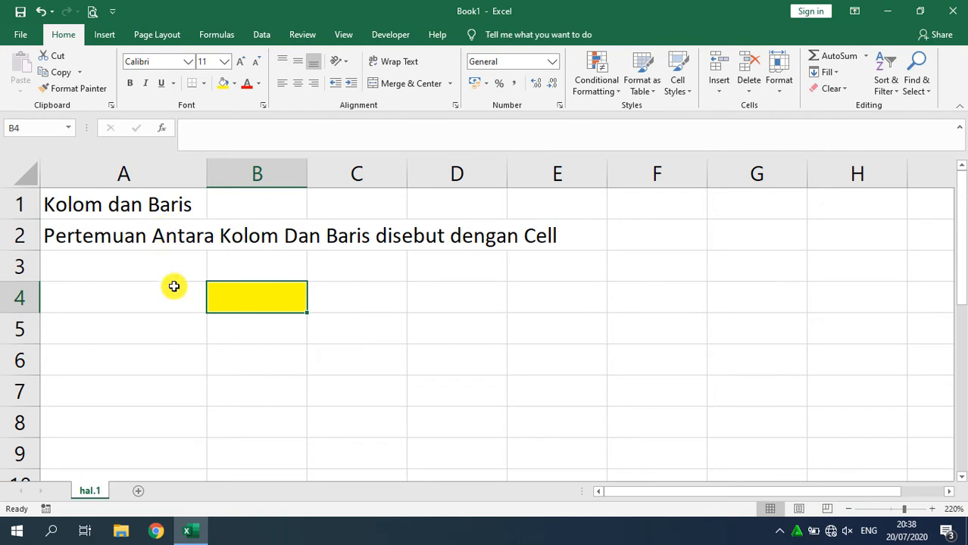
click(240, 325)
click(231, 302)
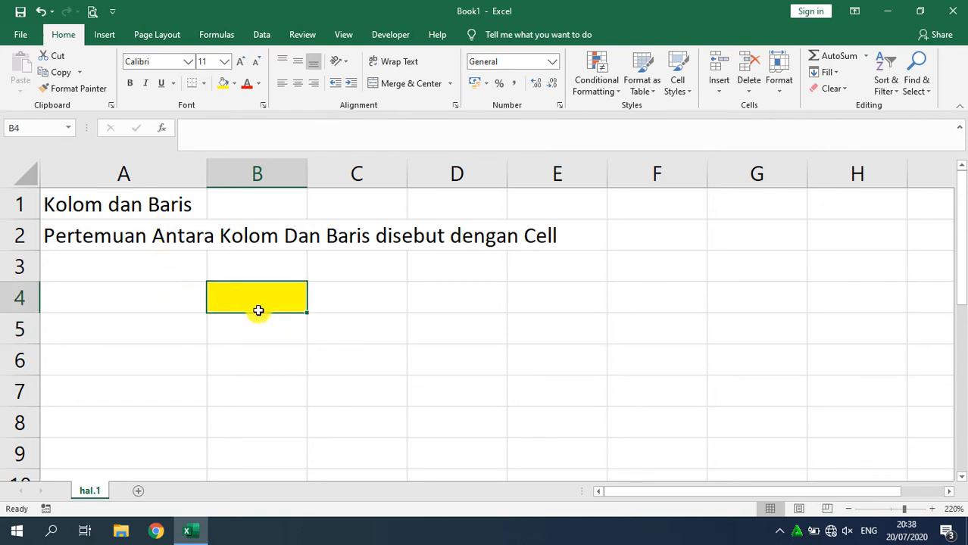
click(327, 294)
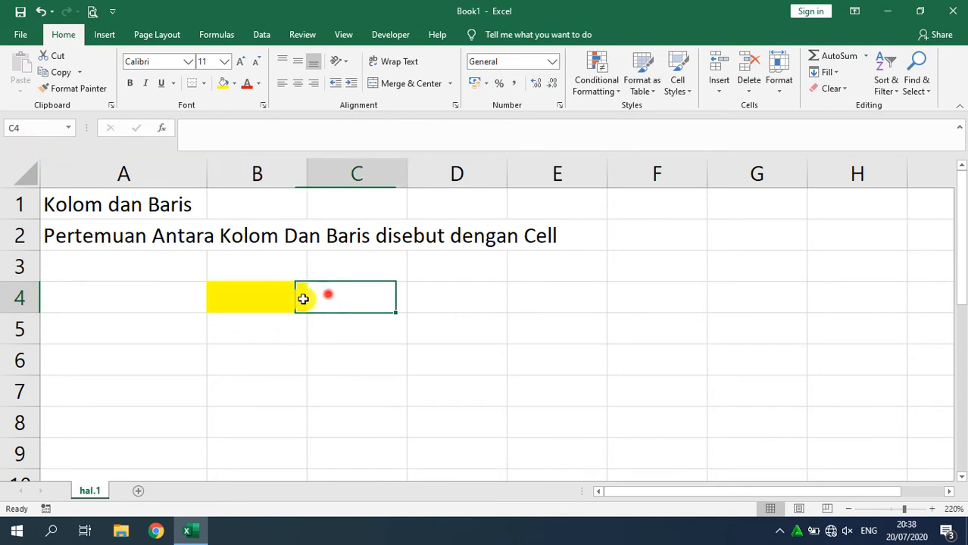
click(224, 297)
- Select the whole of column B, the whole of row 4, and the cell B4 where they meet
click(248, 174)
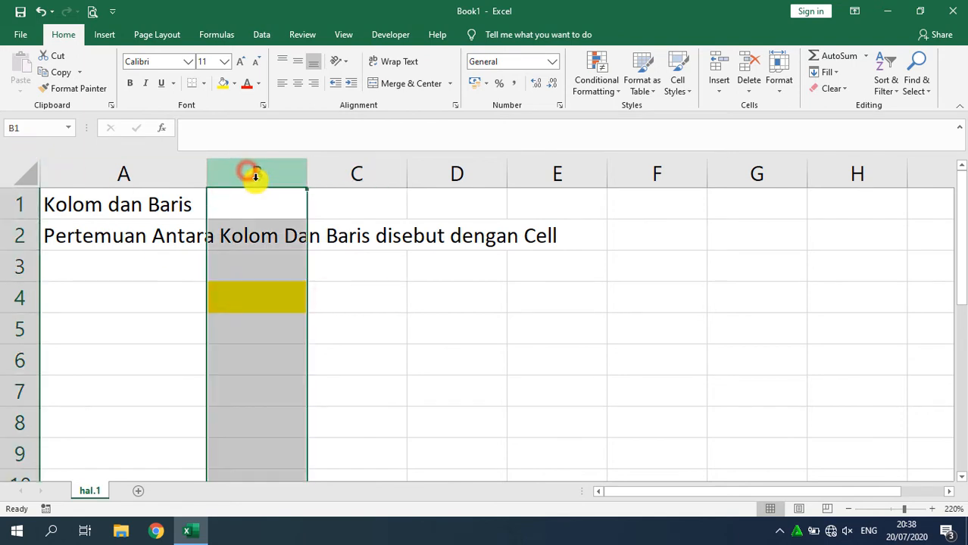
click(11, 298)
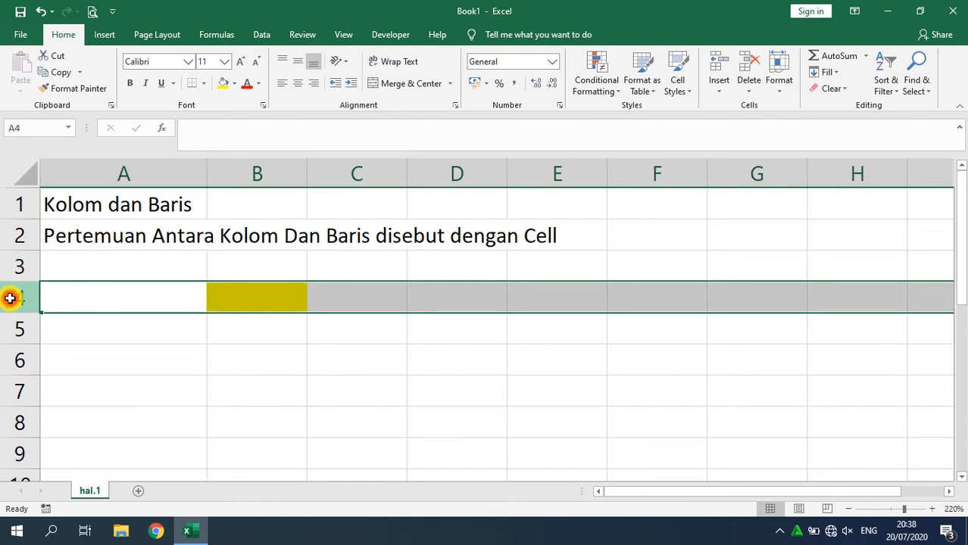
click(259, 298)
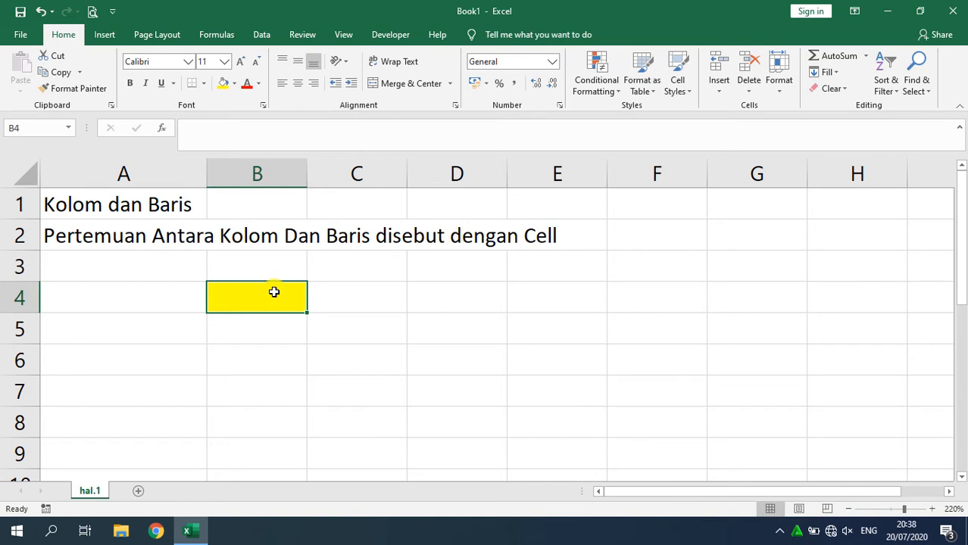
- Enter "Cell B4" in the yellow cell and return the selection to it
text(c)
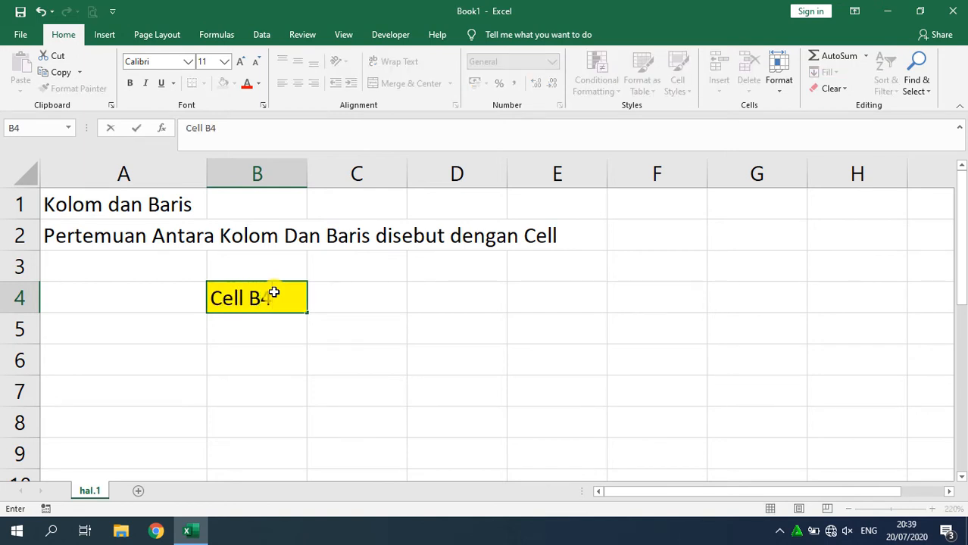
key(Return)
key(Up)
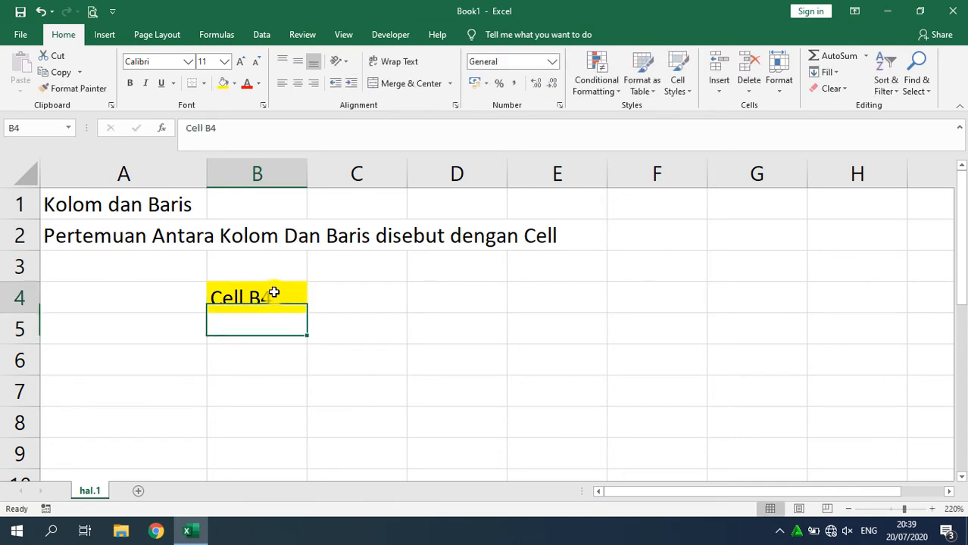
key(Down)
key(Up)
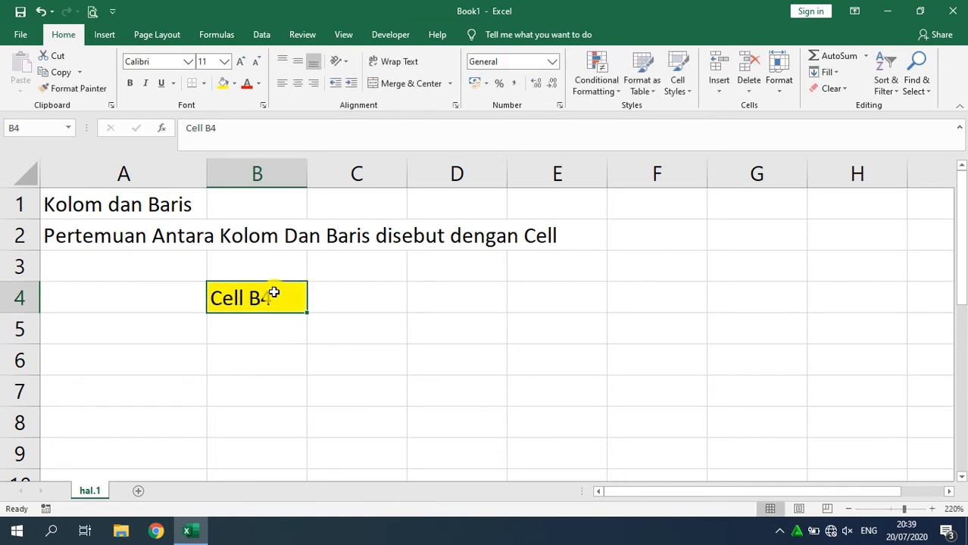
key(Down)
key(Up)
- Alternate between selecting column B and row 4 to trace the cell's address, ending on the labelled cell B4
click(268, 168)
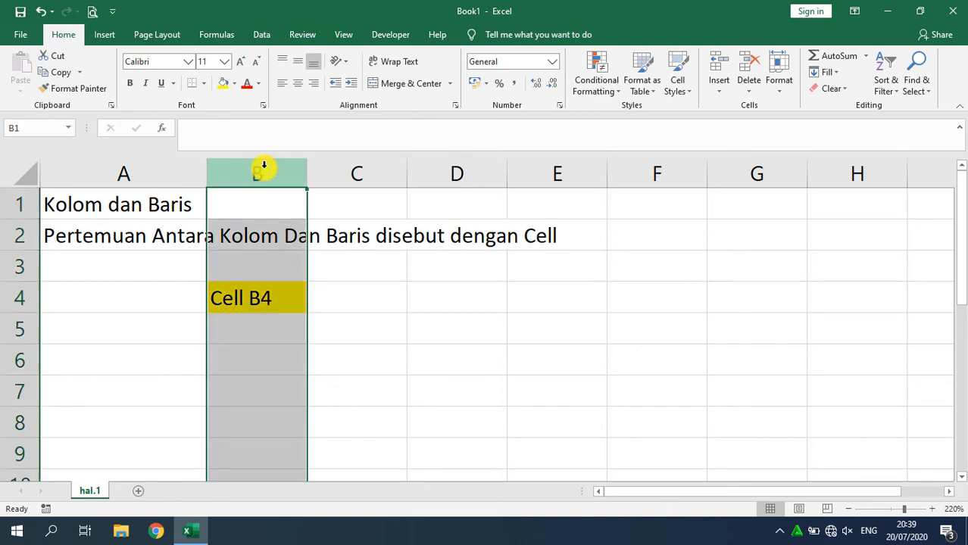
click(269, 289)
click(37, 301)
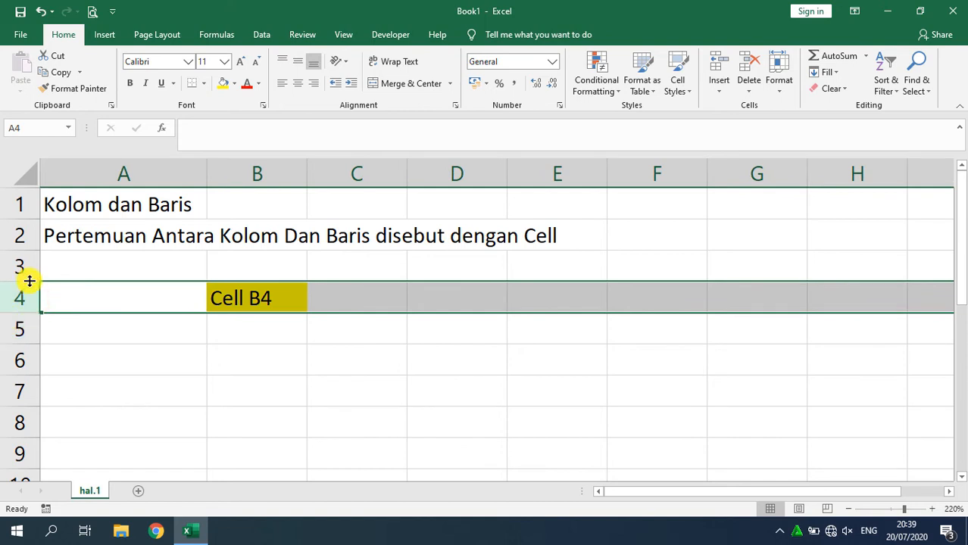
click(27, 299)
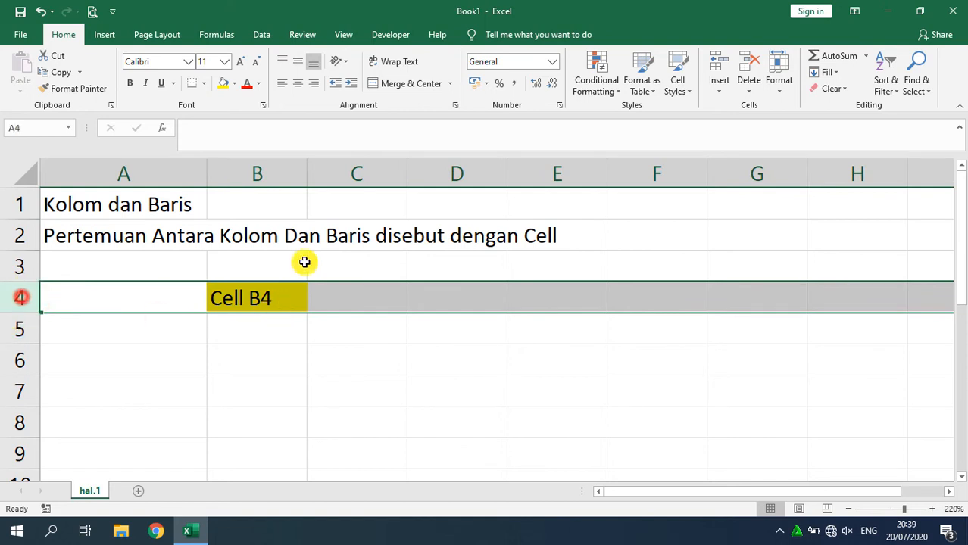
click(271, 169)
click(19, 301)
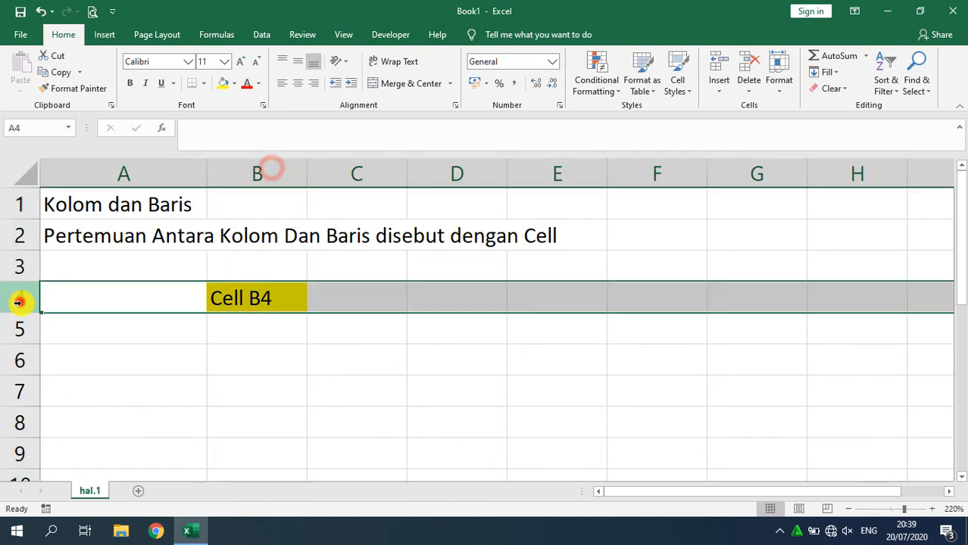
click(236, 298)
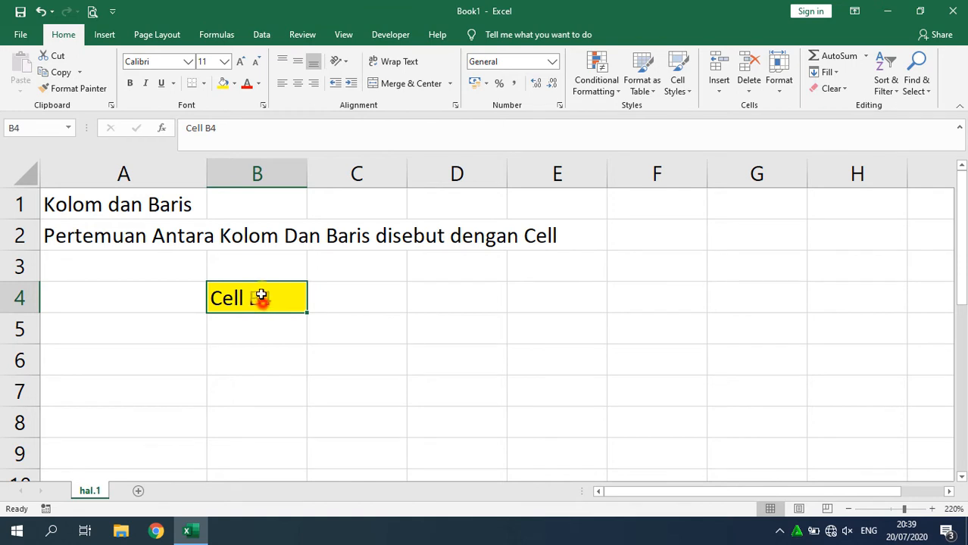
- Select B3 and the labelled cell B4, ending the selection on cell C5
click(251, 273)
click(254, 300)
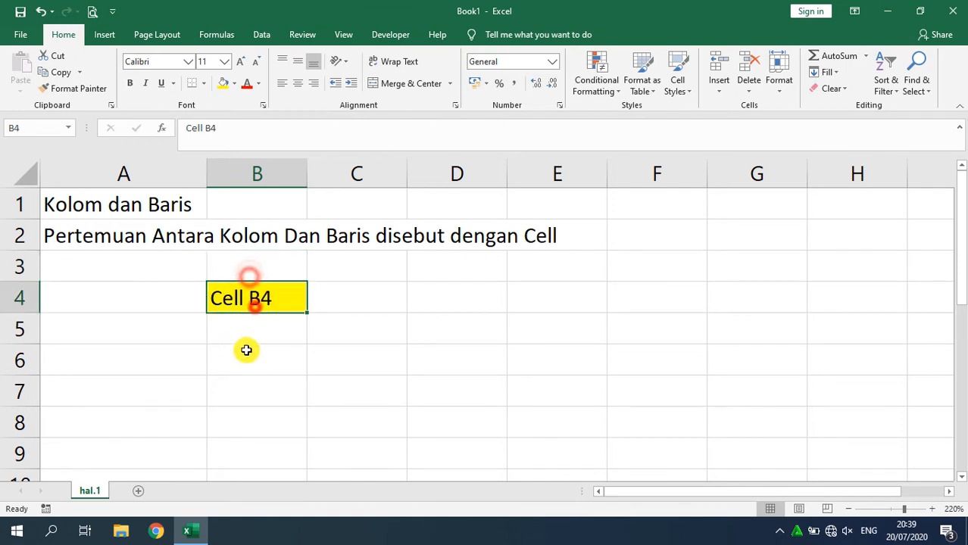
click(397, 324)
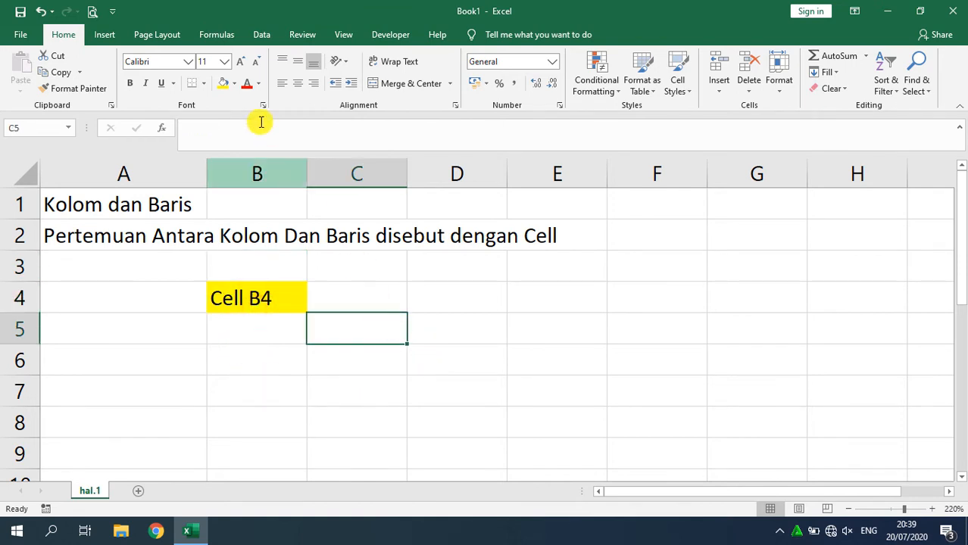
- Fill cell C5 with blue and enter "?????" in it, centred horizontally
click(234, 83)
click(294, 194)
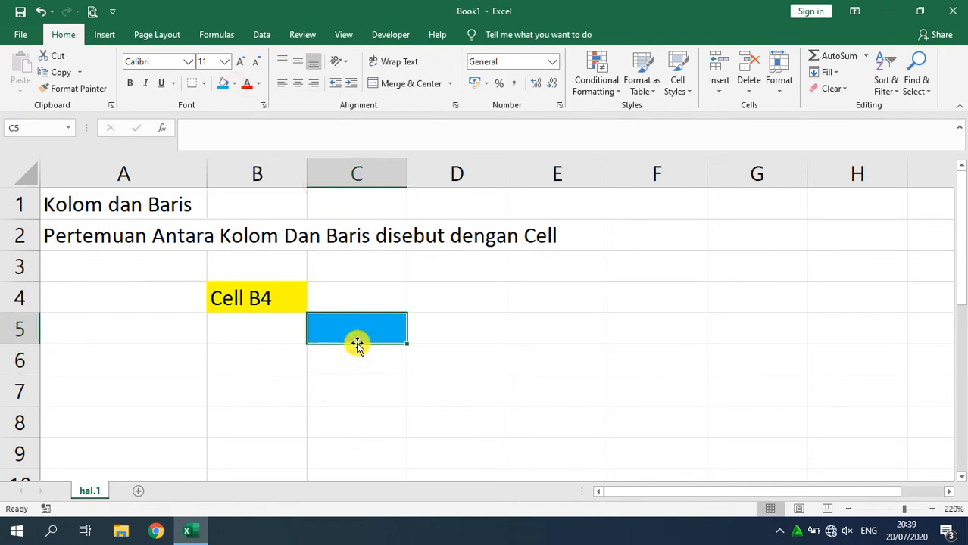
text(?)
key(Return)
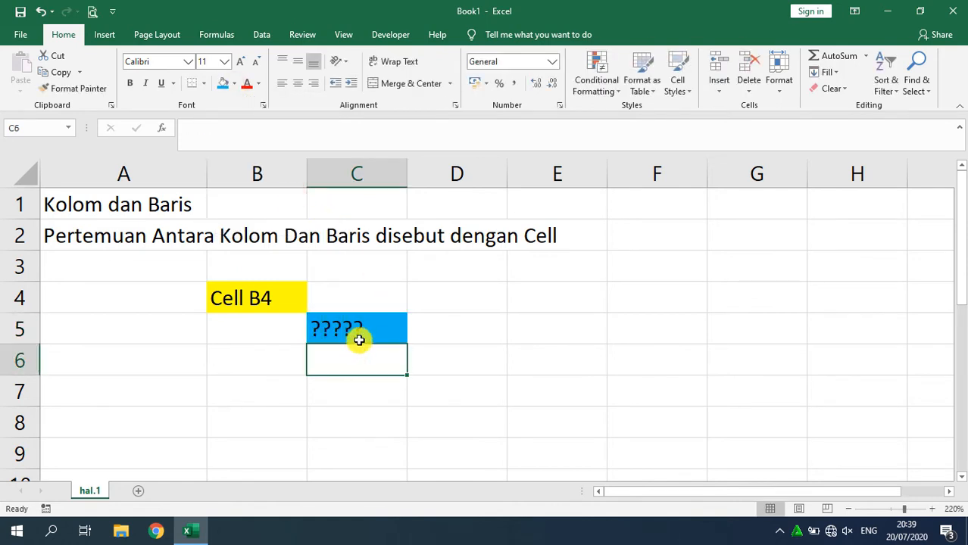
click(359, 341)
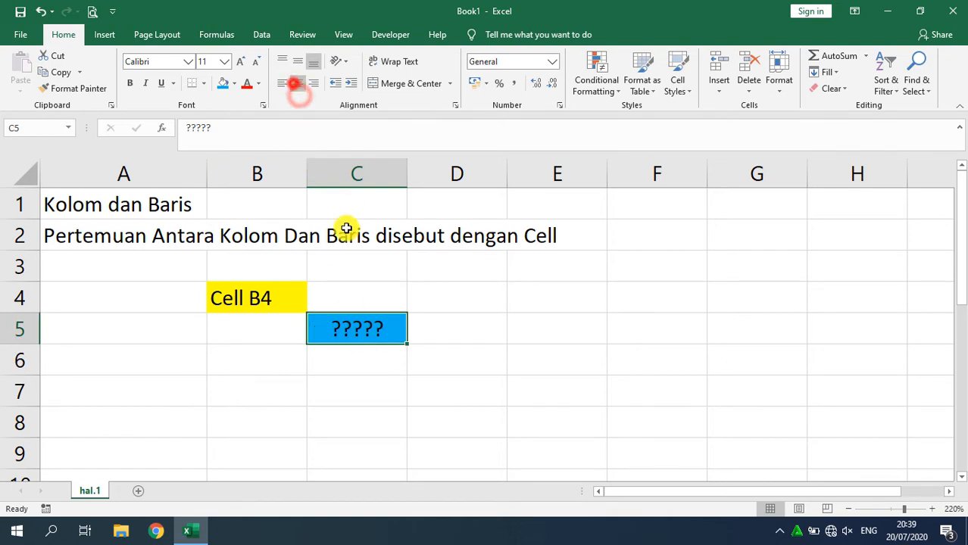
click(345, 304)
click(350, 323)
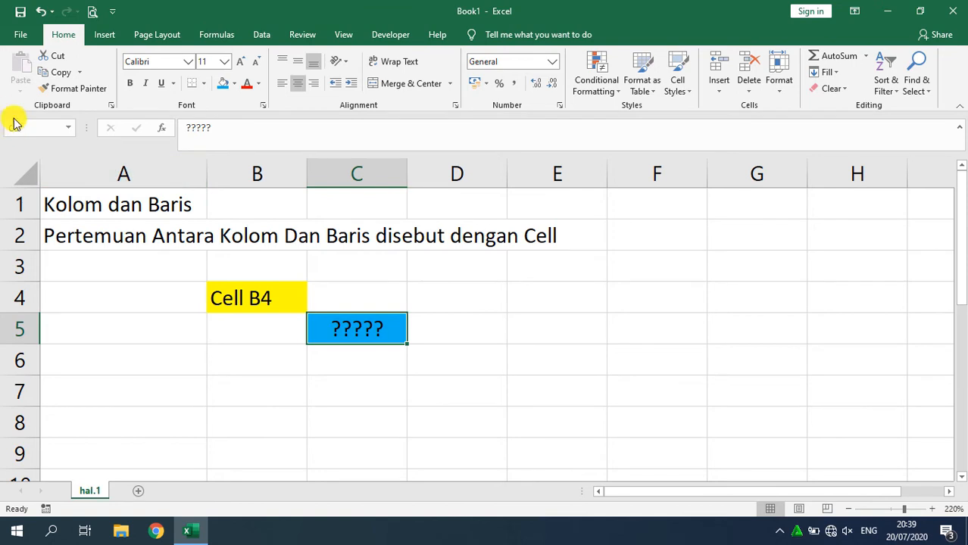
- Highlight the blue cell's address in the Name Box and return the selection to that cell
click(66, 128)
click(66, 129)
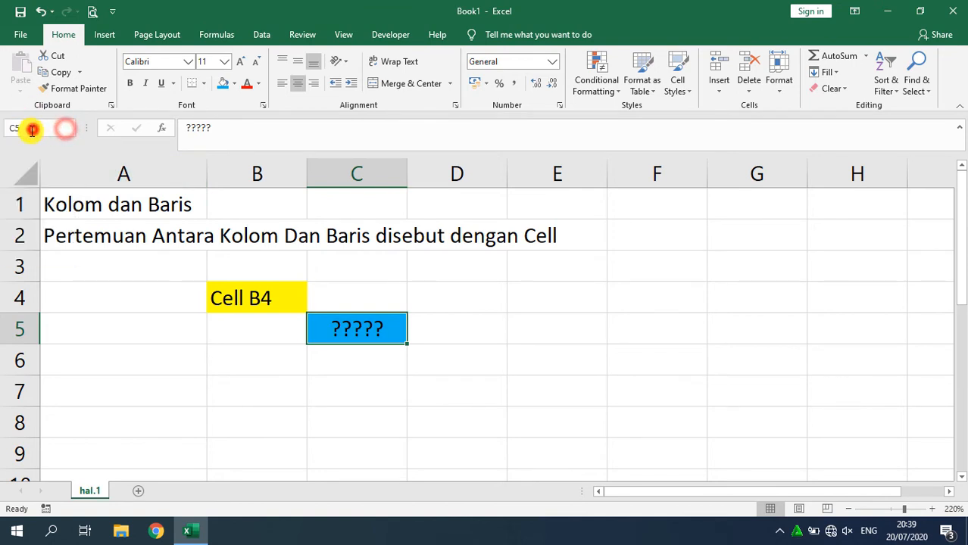
click(32, 129)
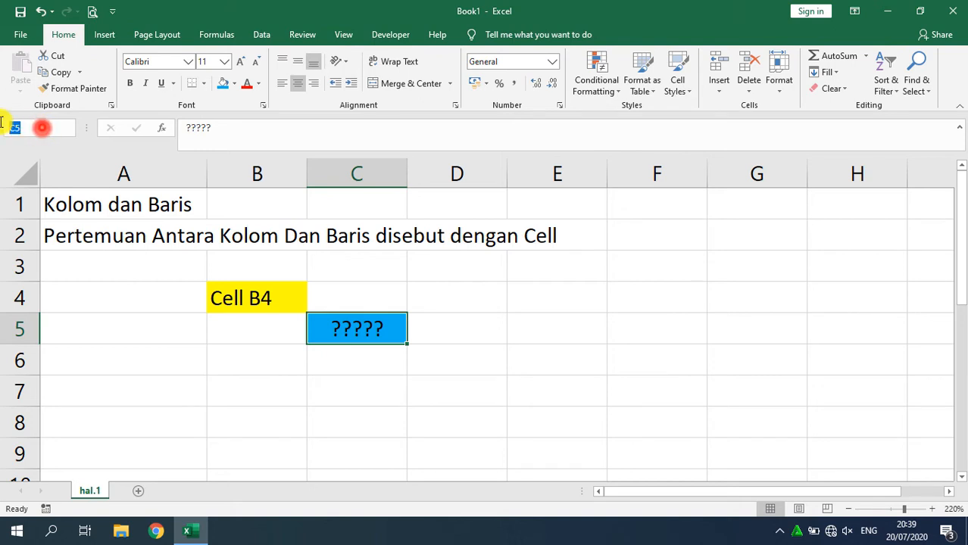
click(438, 304)
click(383, 320)
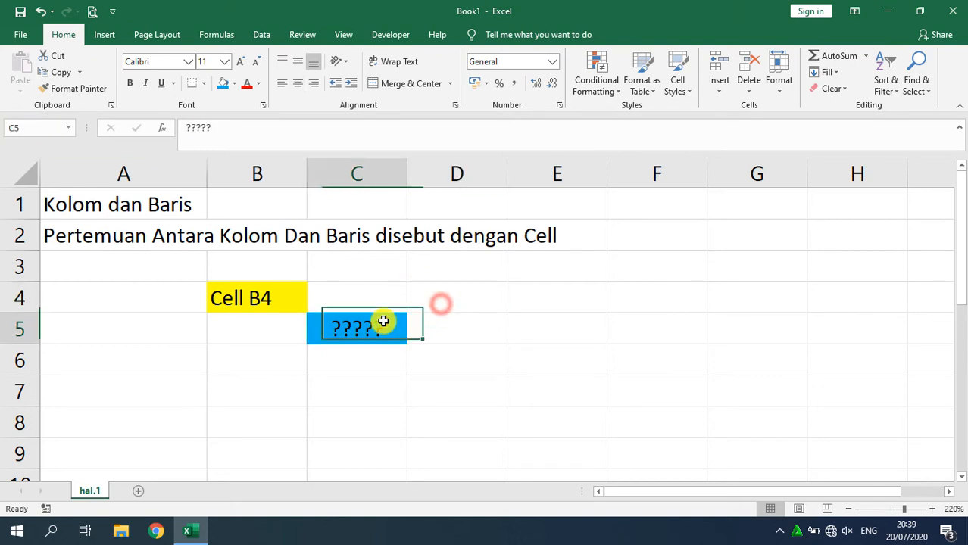
- Select the whole of column C, the whole of row 5 and the blue cell where they meet, ending on C3
click(363, 177)
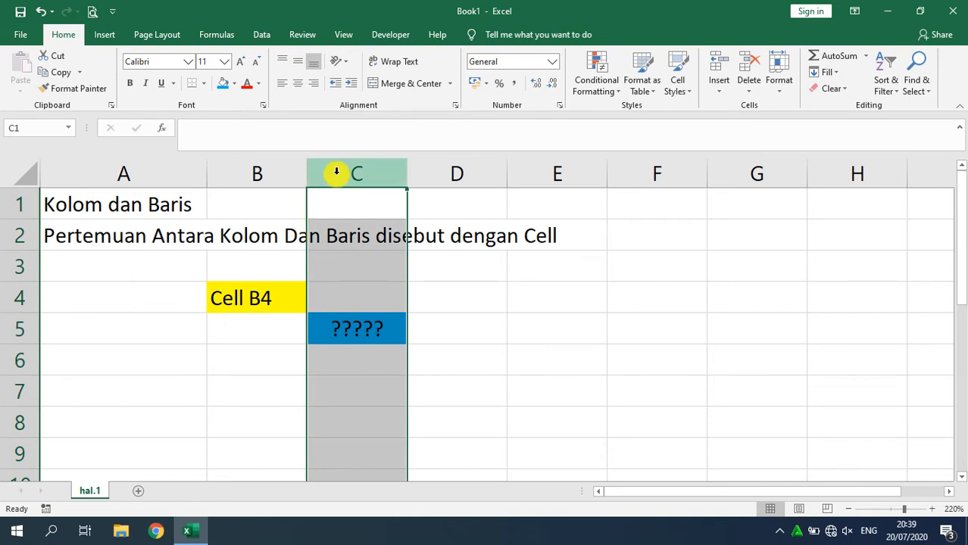
click(6, 370)
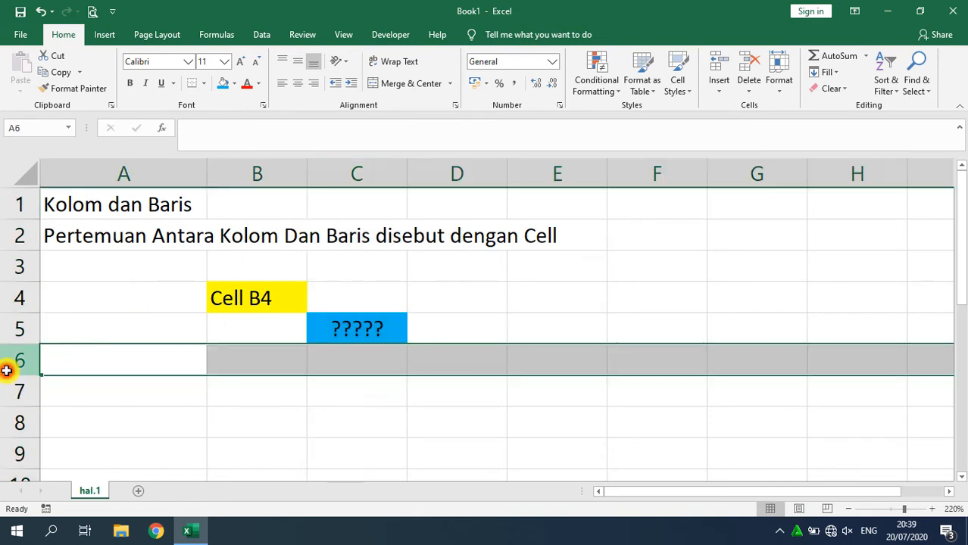
click(19, 329)
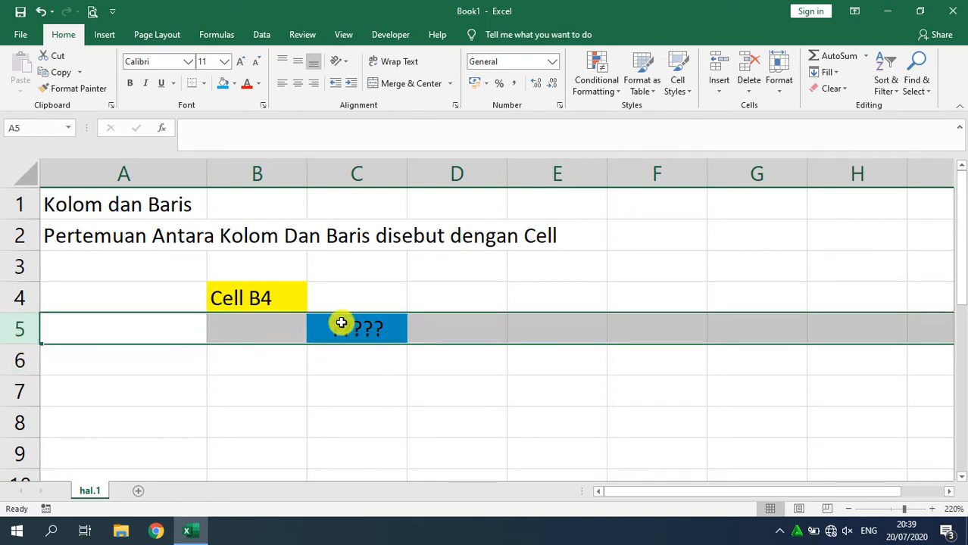
click(341, 321)
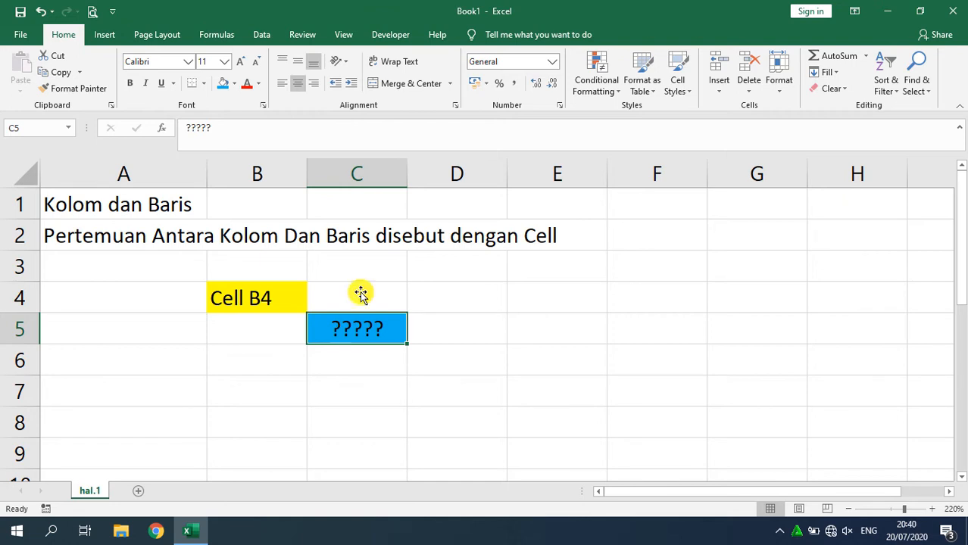
click(398, 278)
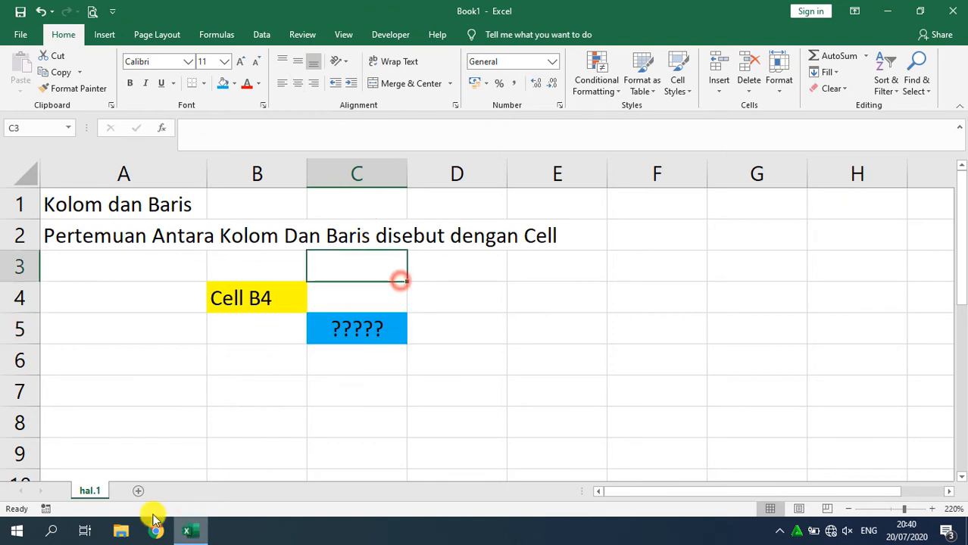
- Add seven new blank worksheets after the hal.1 sheet
right_click(97, 492)
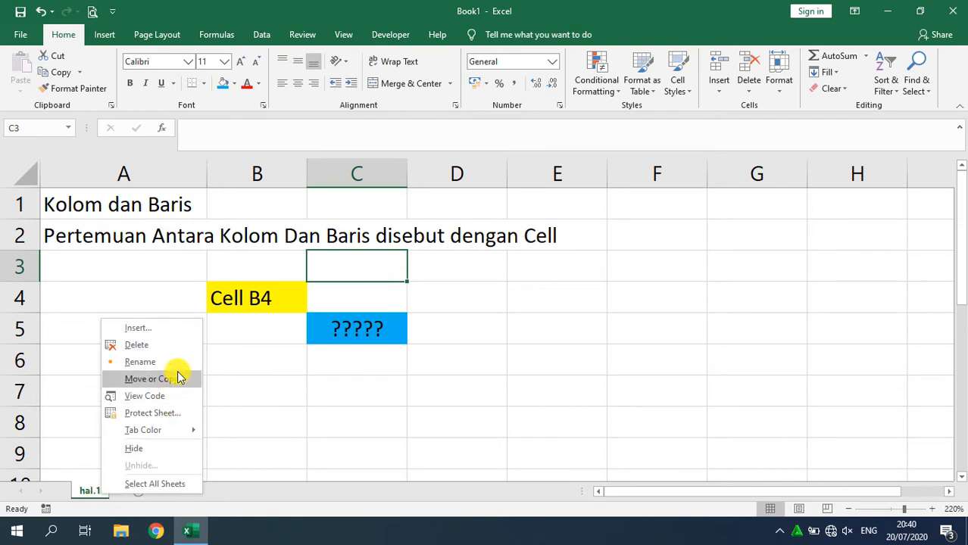
click(383, 306)
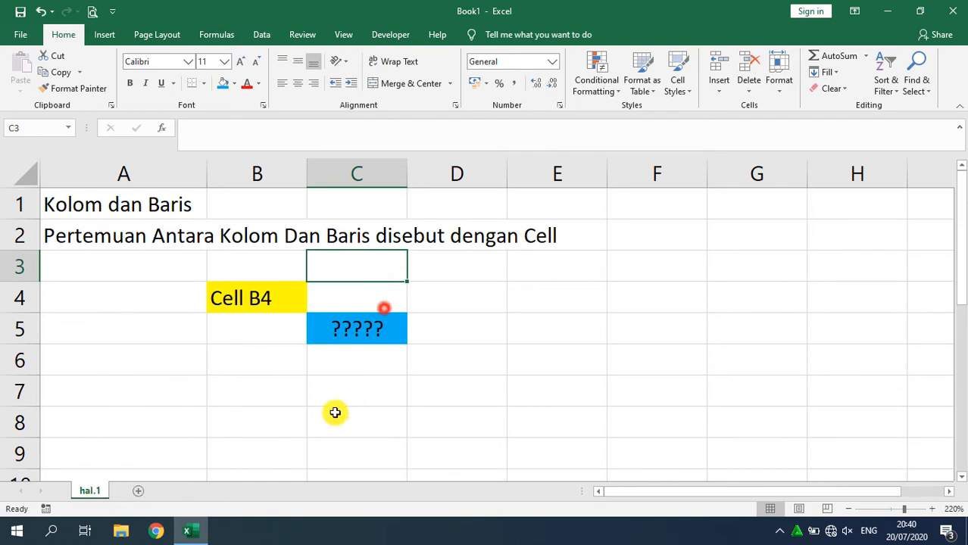
click(138, 493)
click(185, 492)
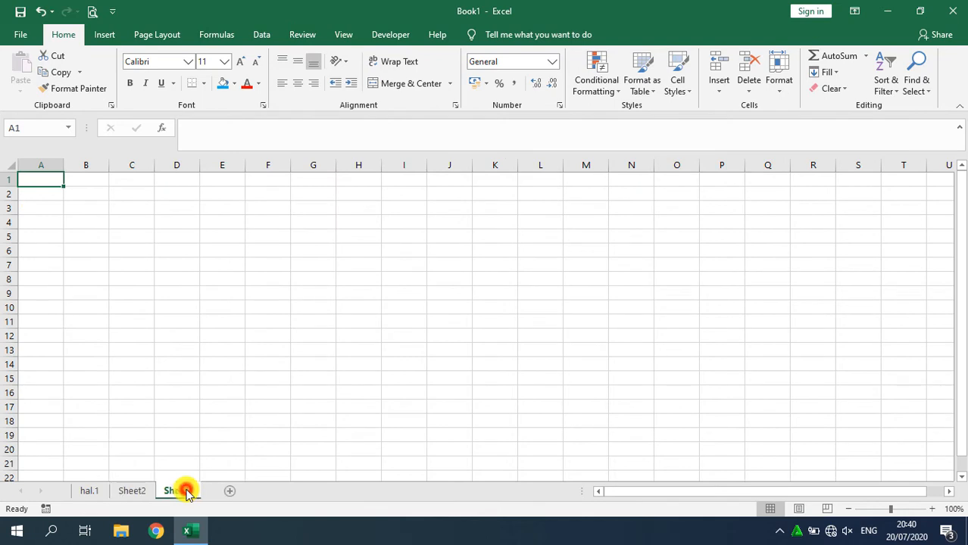
click(233, 492)
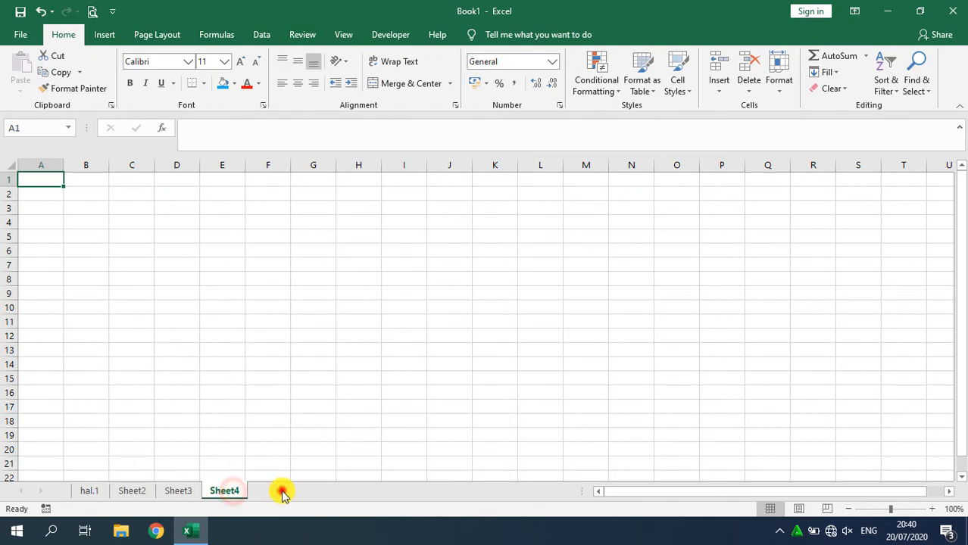
click(281, 493)
click(327, 492)
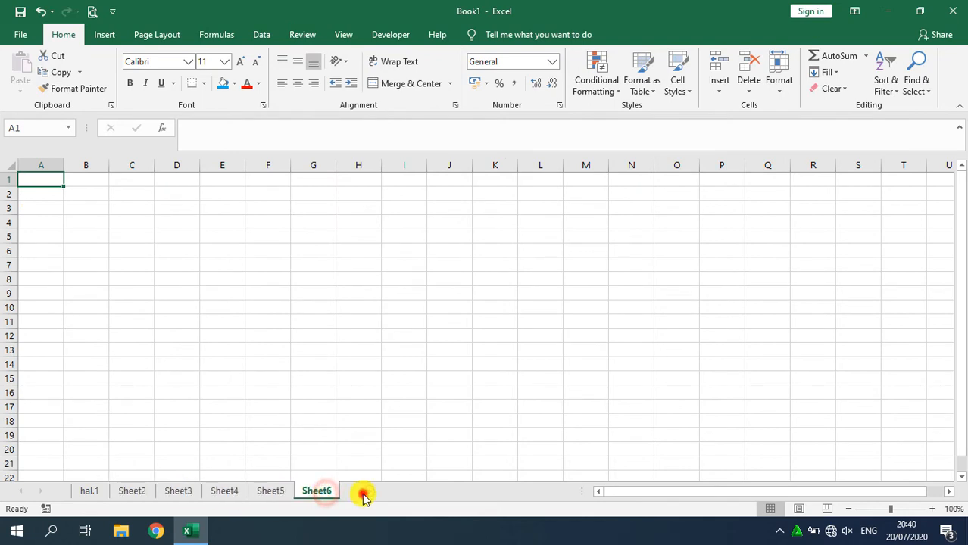
click(363, 494)
click(418, 500)
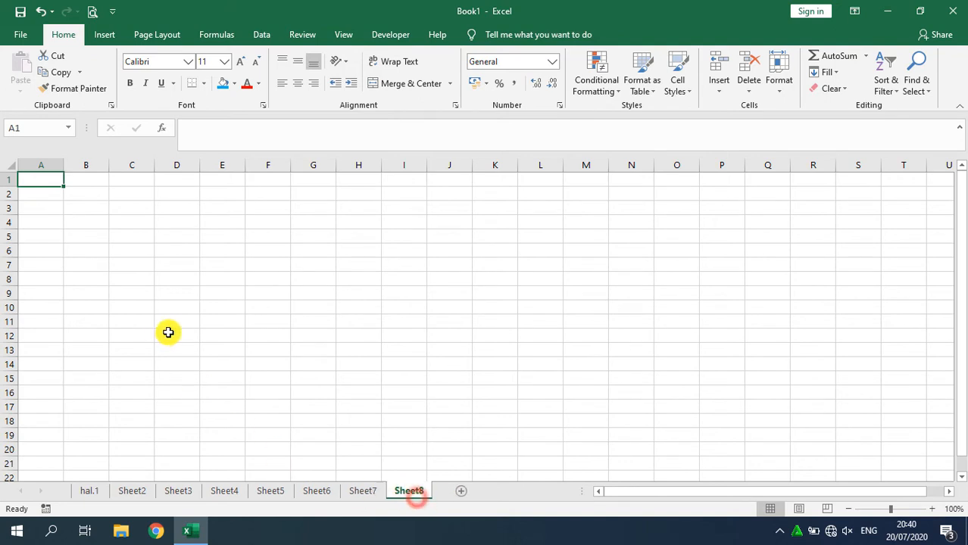
- Select a large block of cells starting at A1 on Sheet8, ending with only cell B8 selected
click(119, 241)
click(61, 222)
drag(43, 179, 922, 424)
click(102, 281)
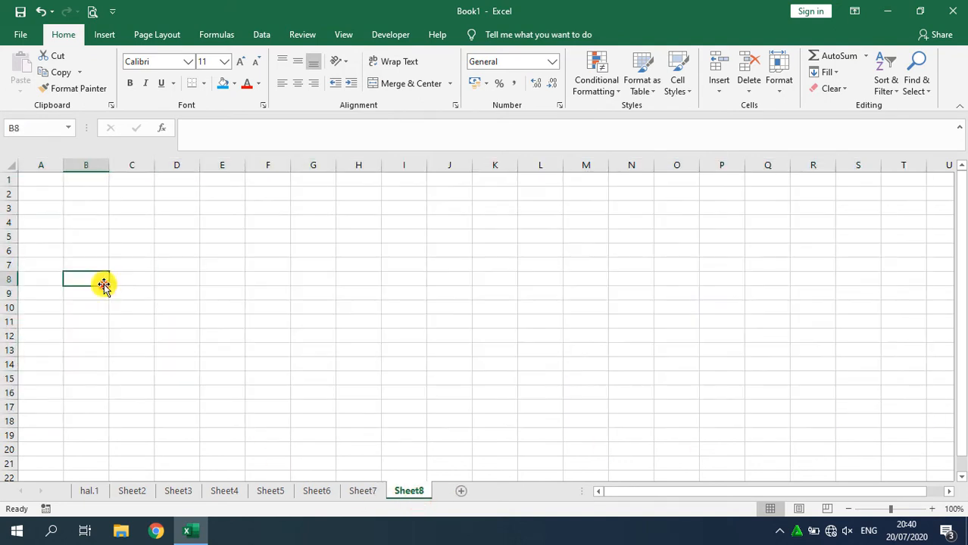
- View every worksheet in order from hal.1 to Sheet8, and return to Sheet2 with cell B4 selected
click(97, 492)
click(126, 491)
click(178, 493)
click(221, 493)
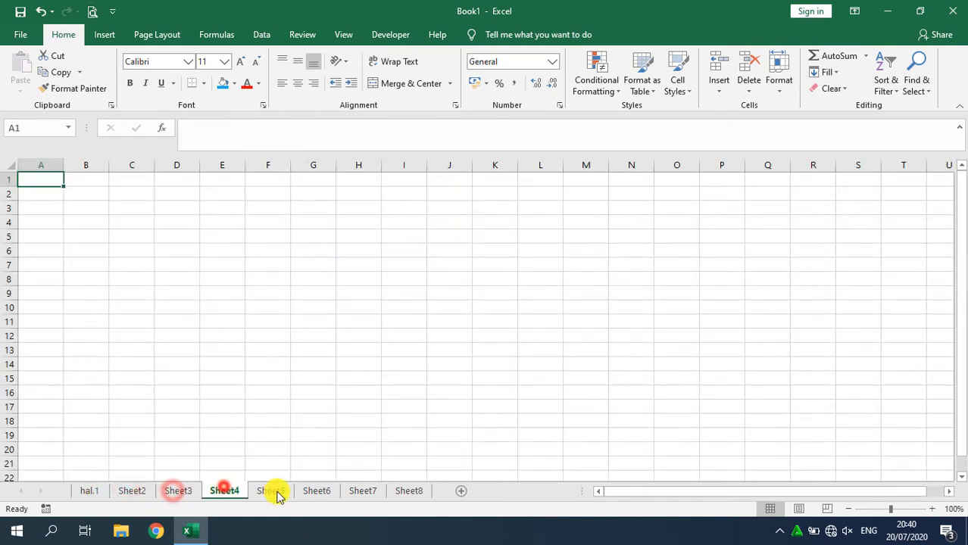
click(273, 492)
click(302, 491)
click(358, 494)
click(396, 491)
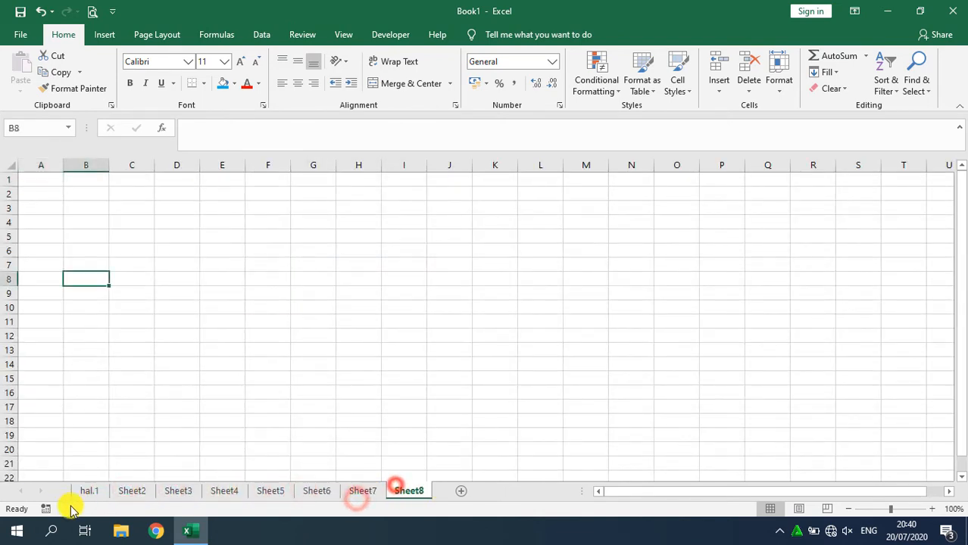
click(148, 494)
click(169, 493)
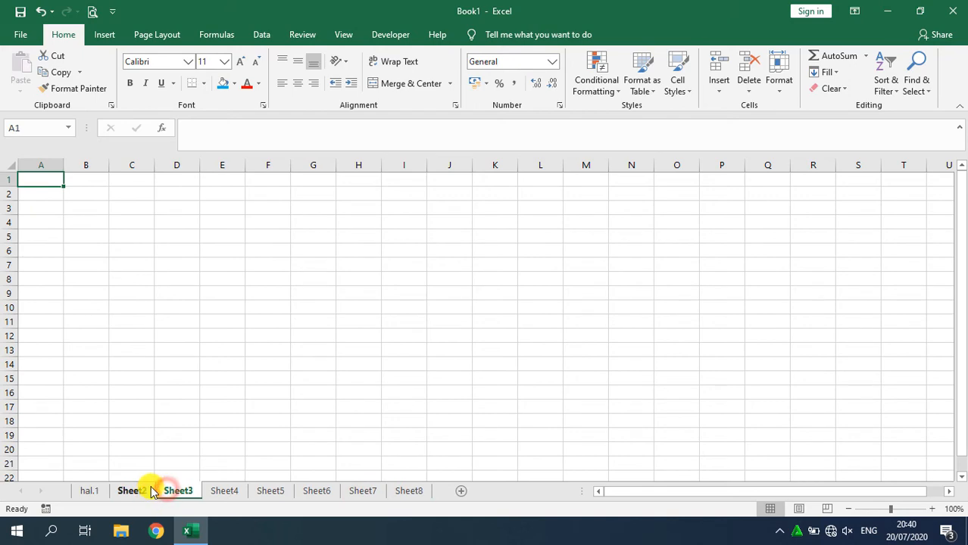
click(148, 492)
click(90, 225)
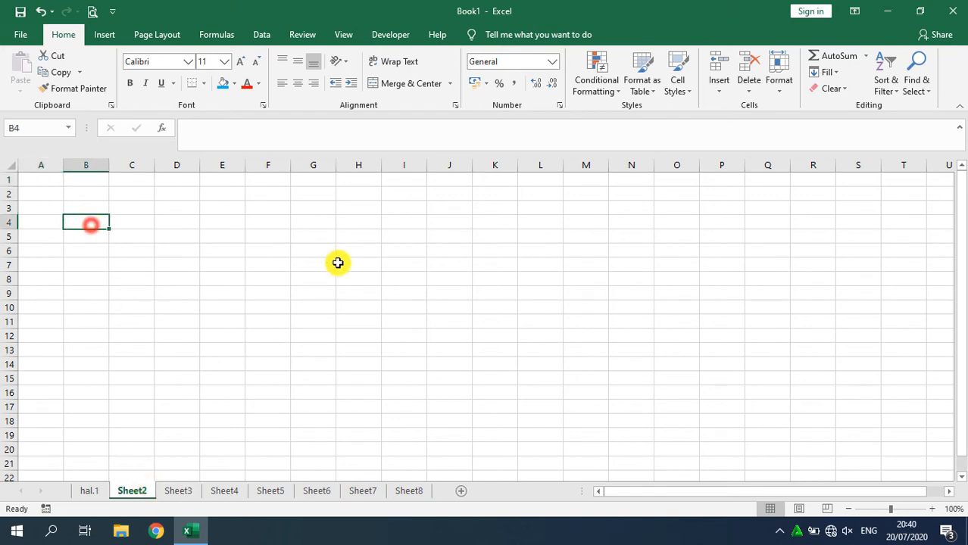
- Check Sheet2's print preview, view the sheet in Page Break Preview, and return it to Normal view
click(93, 12)
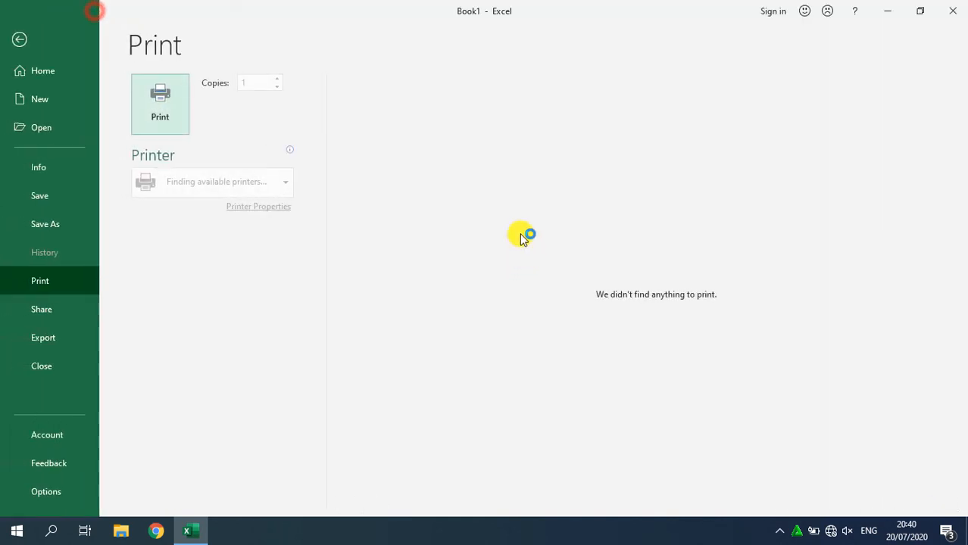
key(Escape)
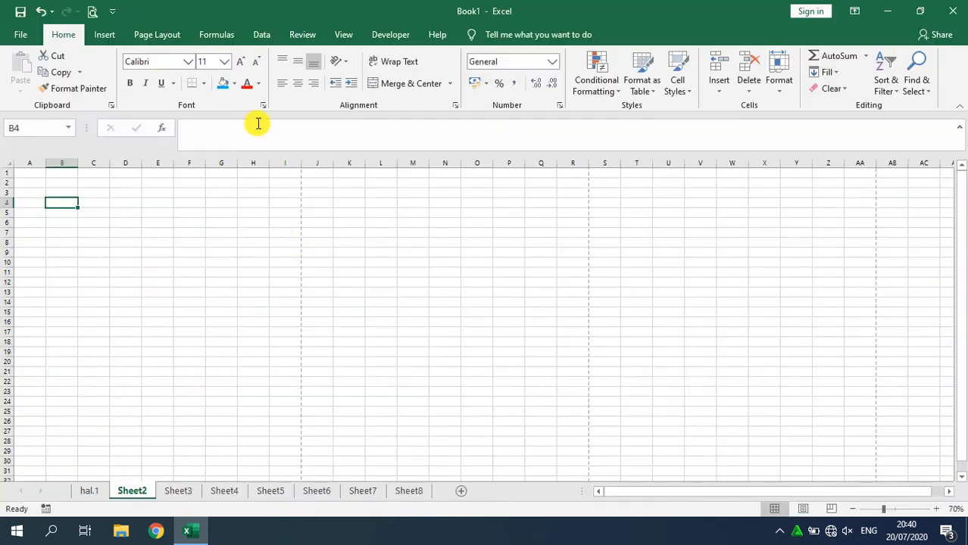
click(344, 34)
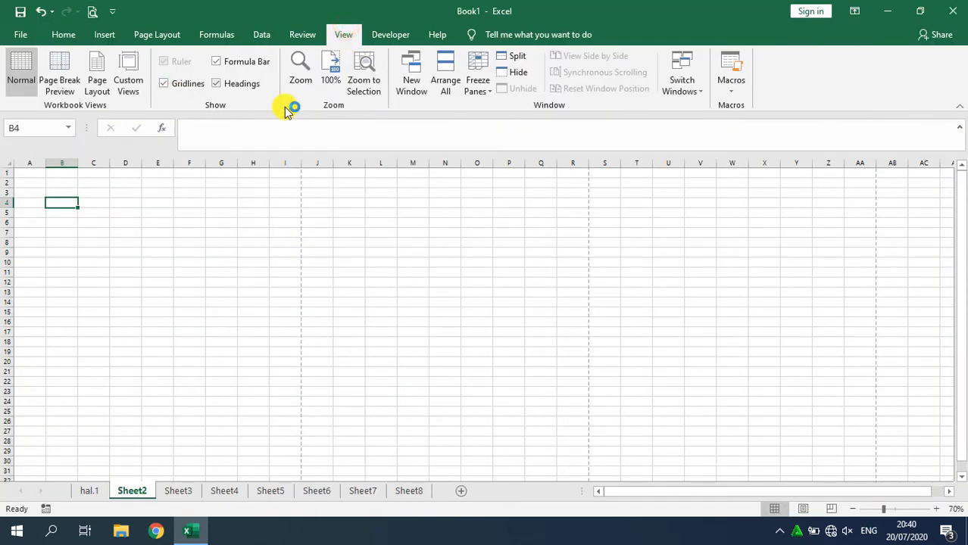
click(61, 79)
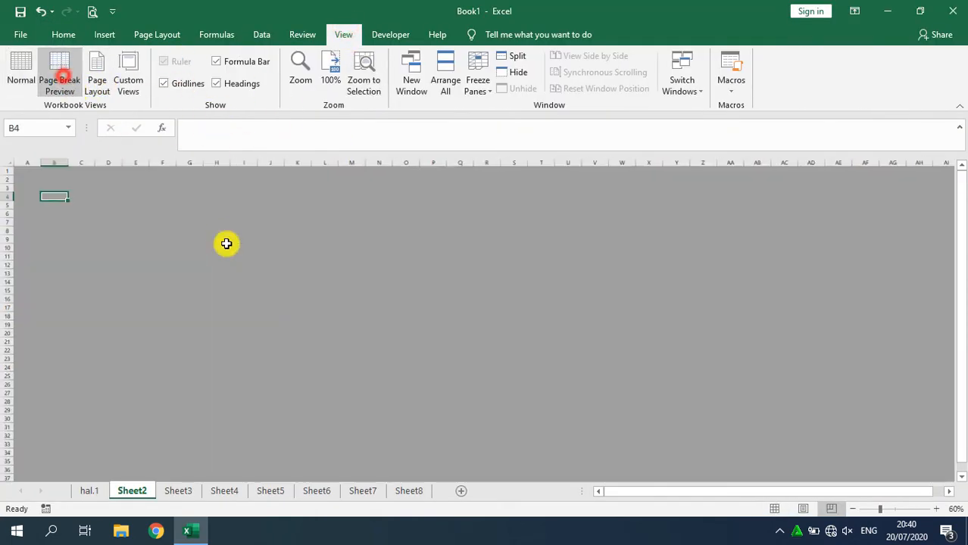
ctrl+scroll(154, 269, up, 6)
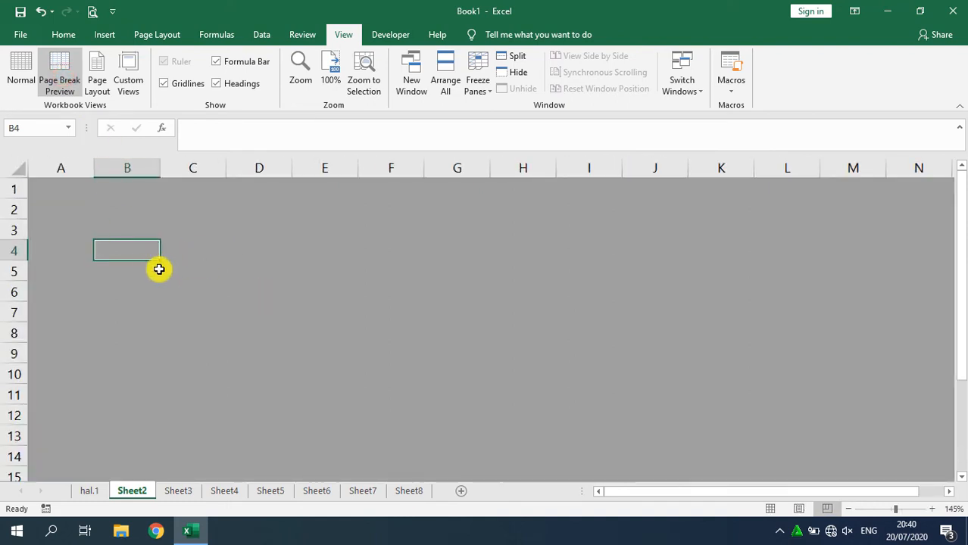
click(134, 193)
ctrl+scroll(264, 283, down, 9)
ctrl+scroll(209, 217, up, 7)
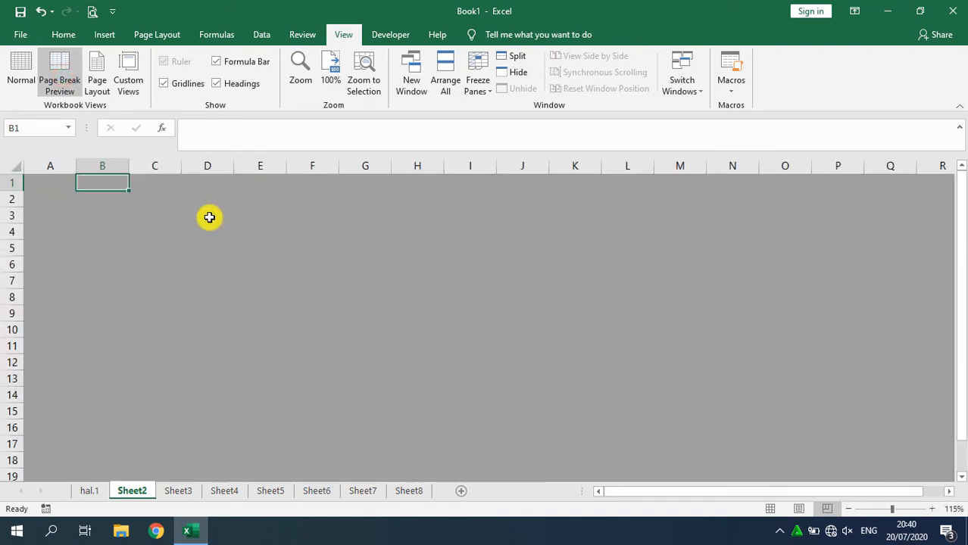
click(9, 82)
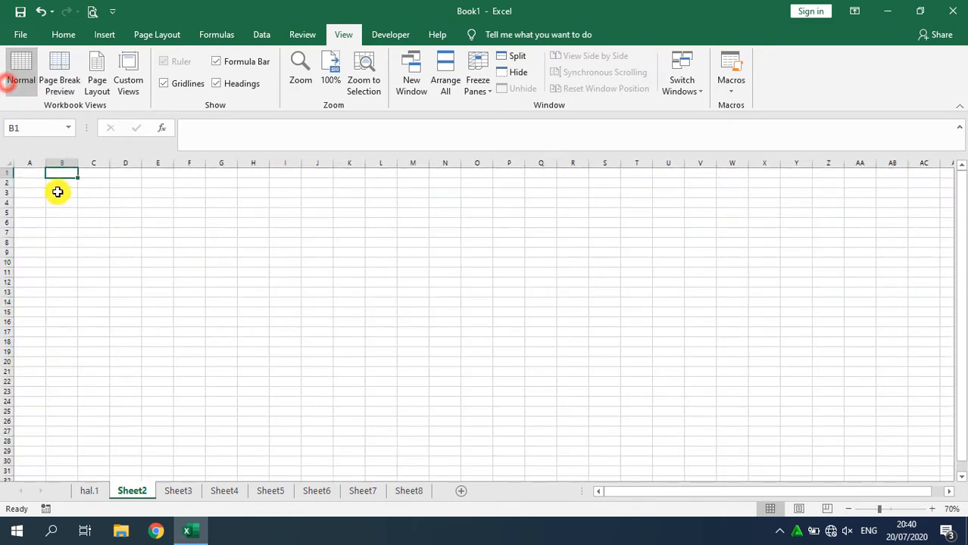
- Enter the numbers 1, 2 and 3 in cells A1 to A3 of Sheet2
click(30, 182)
ctrl+scroll(98, 243, up, 5)
click(73, 184)
text(1)
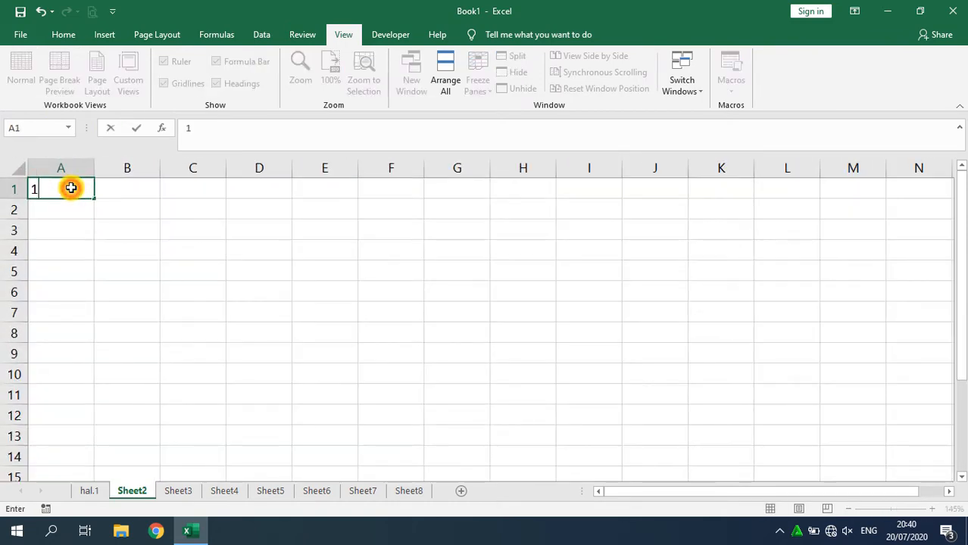
key(Return)
text(2)
key(Return)
text(3)
key(Return)
- Fill the numbers in A1:A3 across to column AH and extend the series down past row 290
drag(77, 191, 781, 335)
ctrl+scroll(717, 332, down, 5)
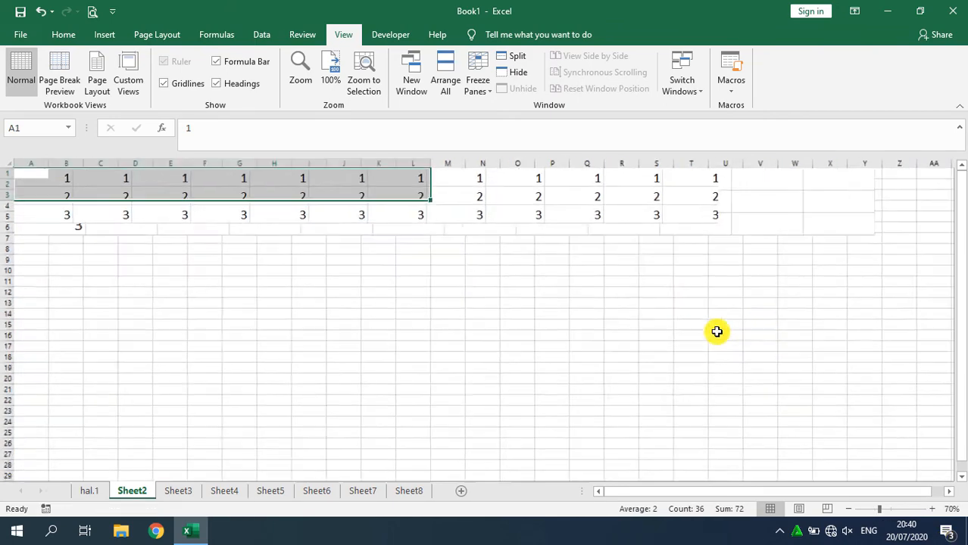
ctrl+scroll(757, 253, down, 3)
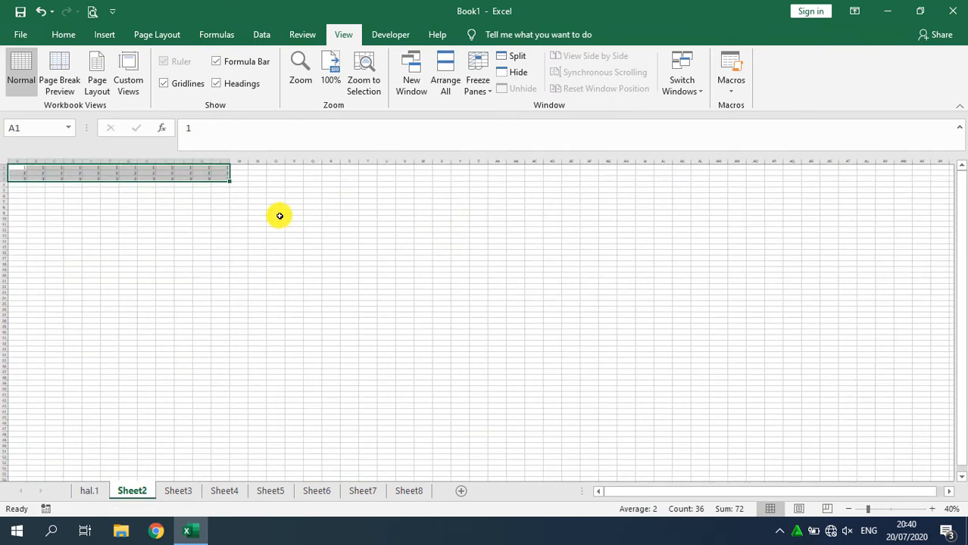
drag(227, 182, 630, 250)
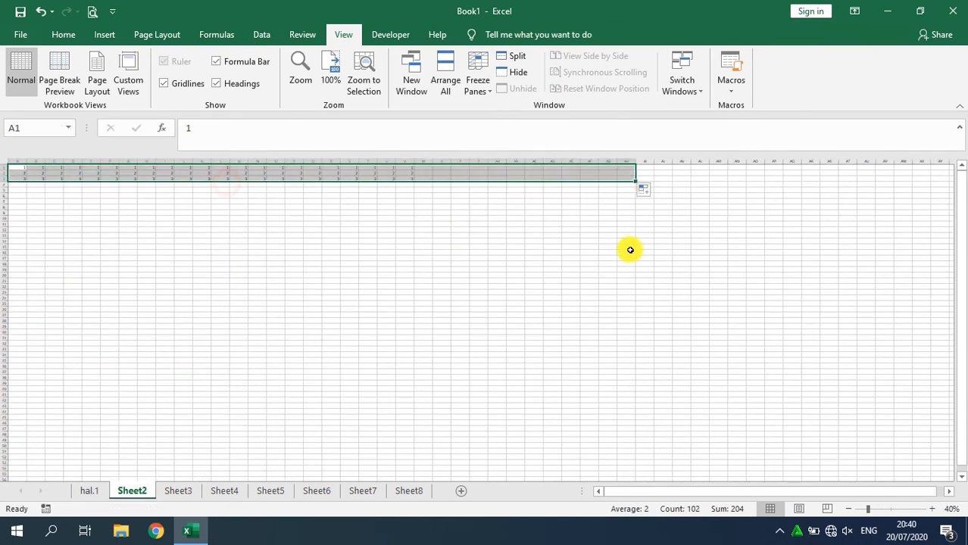
drag(636, 183, 669, 379)
click(672, 270)
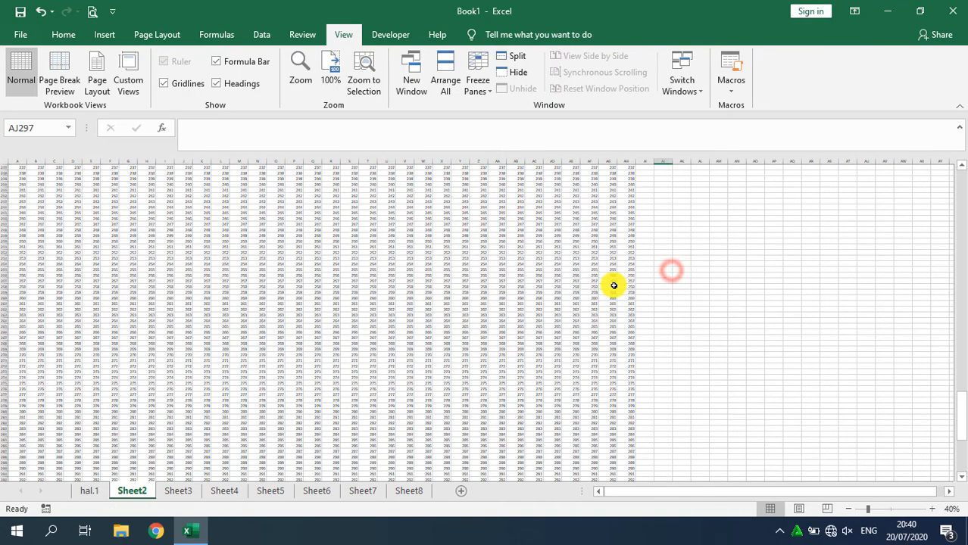
- Go back to the first rows of Sheet2's filled numbers and switch the sheet to Page Break Preview
ctrl+scroll(258, 274, up, 3)
scroll(308, 244, up, 20)
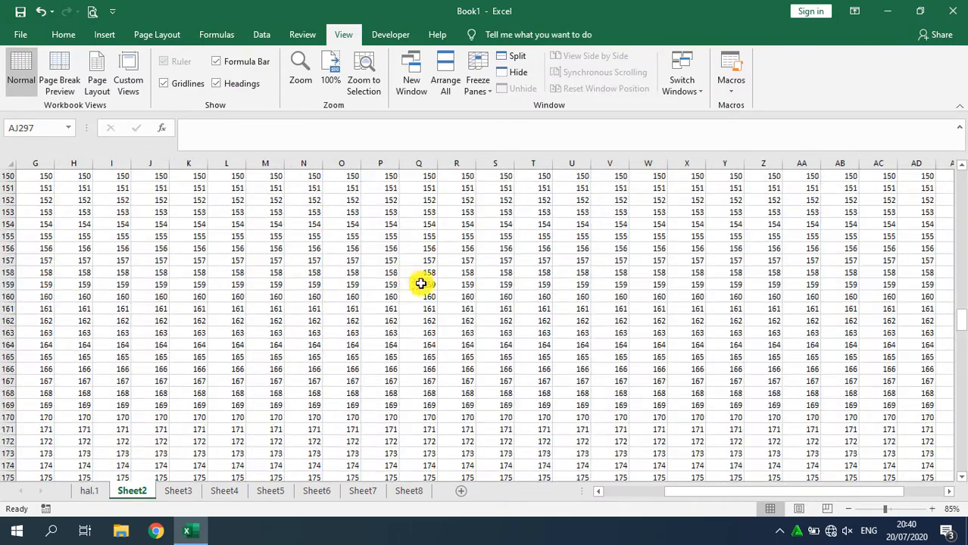
scroll(962, 274, up, 20)
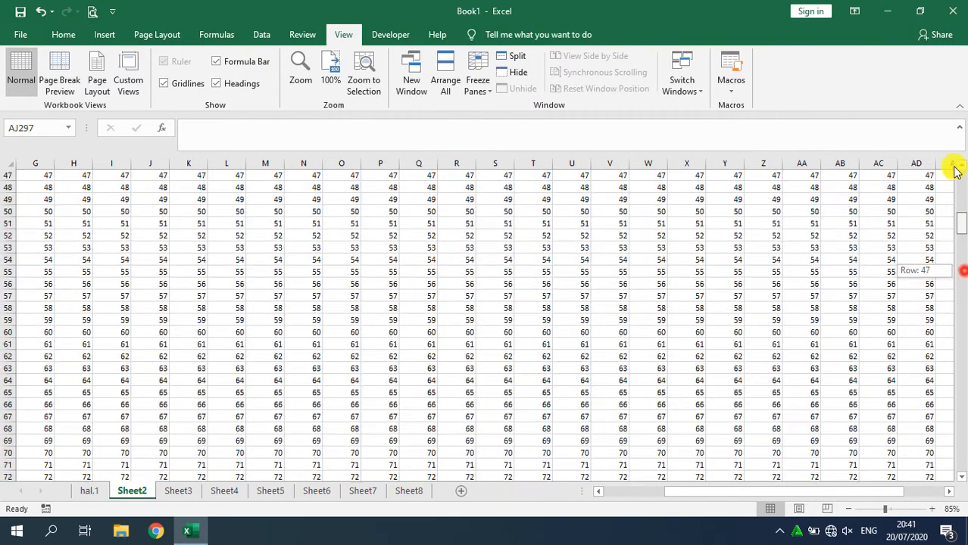
ctrl+scroll(370, 225, down, 3)
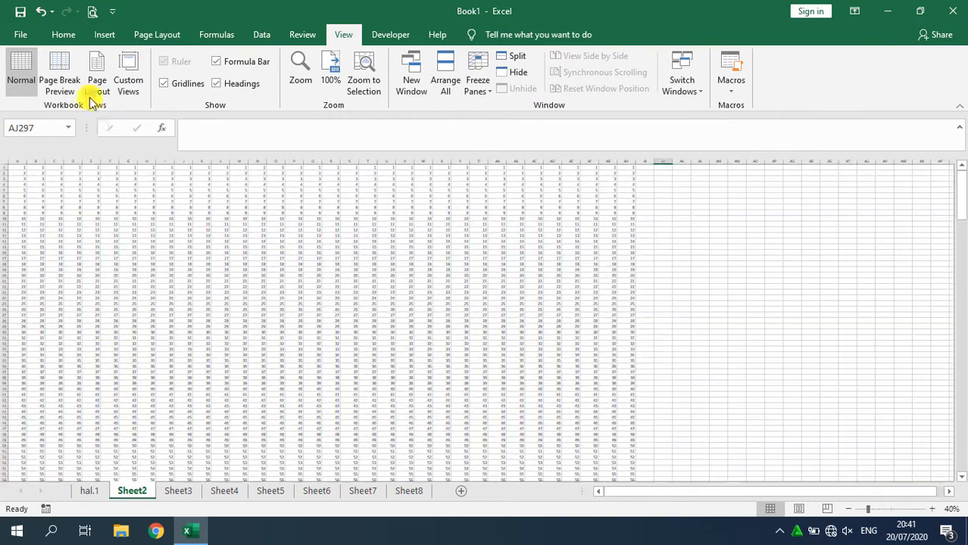
click(62, 82)
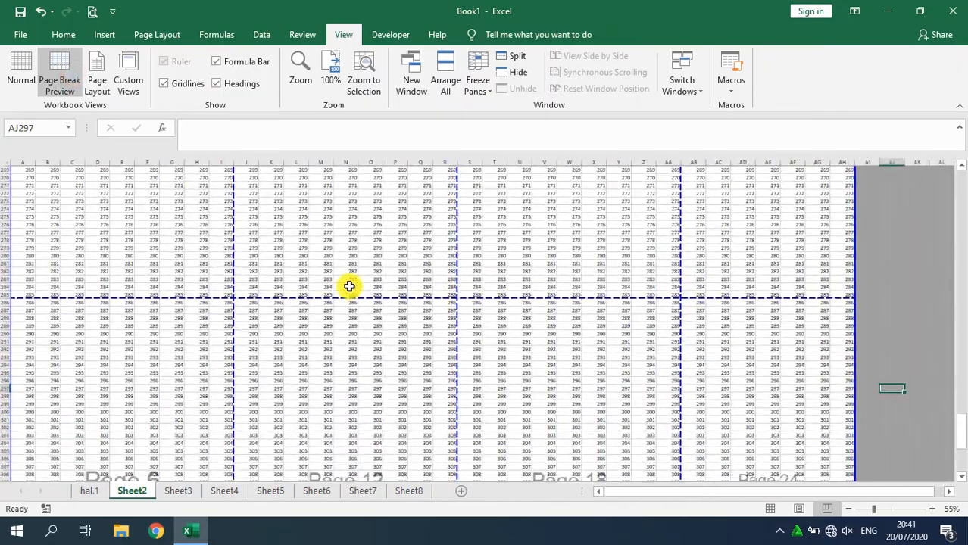
- Examine how Page Break Preview divides Sheet2's first rows into numbered pages side by side, from column A to AH
ctrl+scroll(231, 271, up, 4)
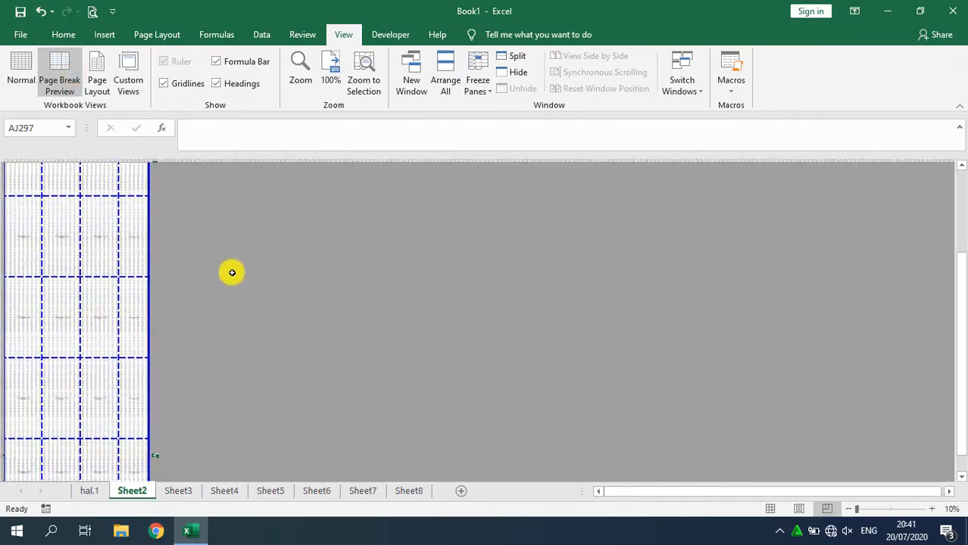
scroll(681, 249, up, 11)
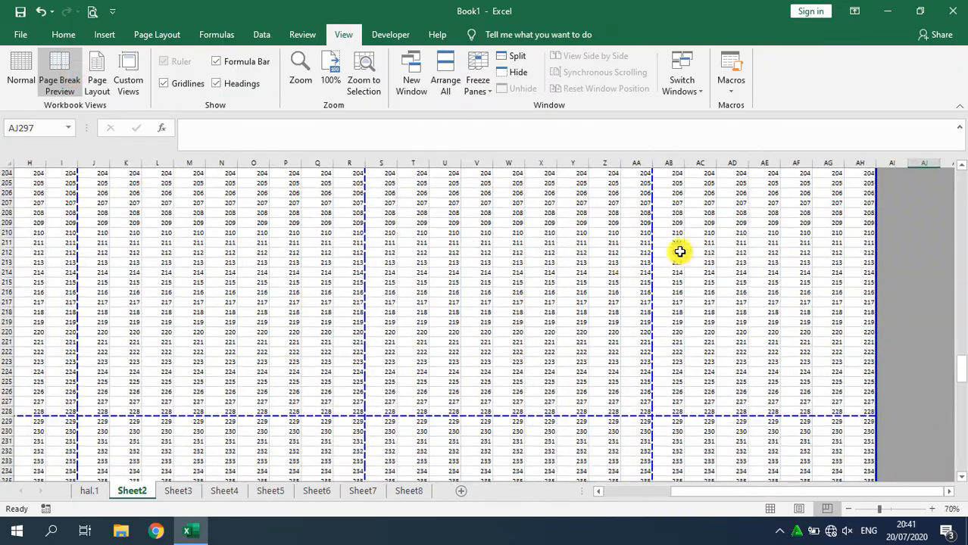
drag(961, 363, 945, 171)
scroll(286, 317, down, 2)
click(265, 332)
scroll(544, 371, down, 1)
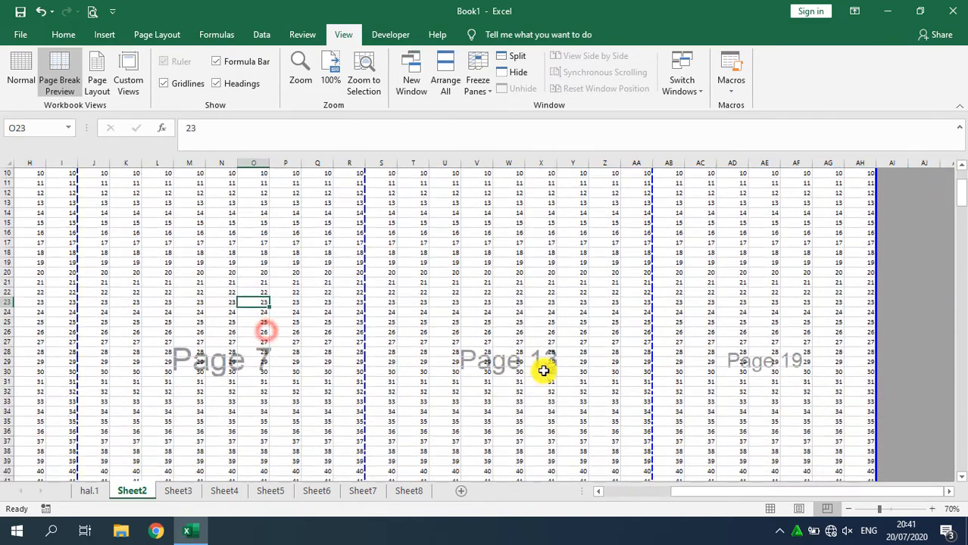
drag(793, 490, 594, 512)
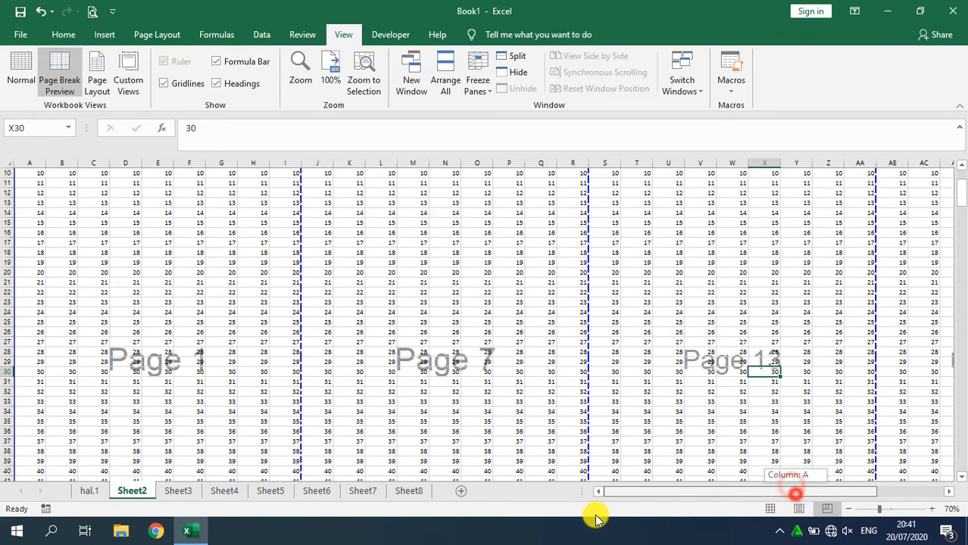
scroll(143, 302, up, 3)
scroll(169, 336, down, 18)
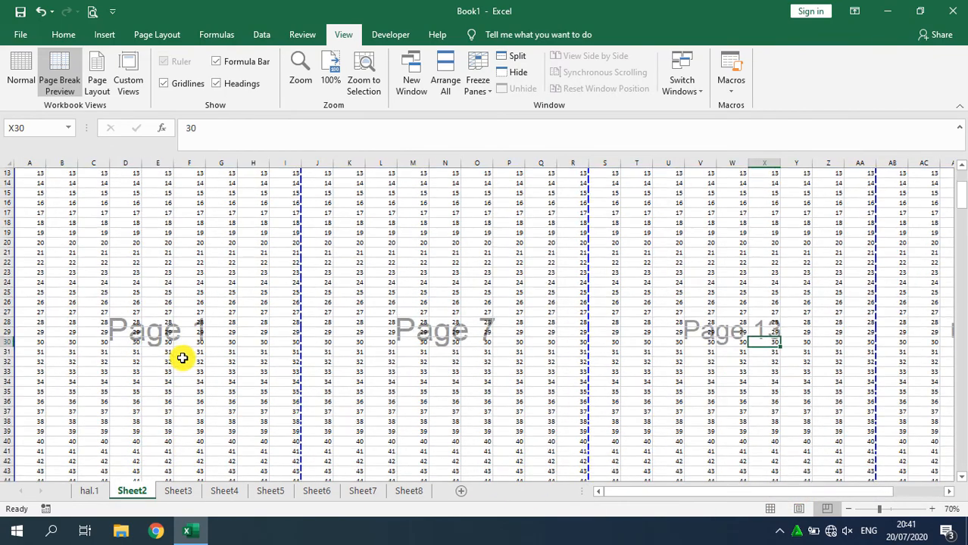
scroll(190, 333, down, 3)
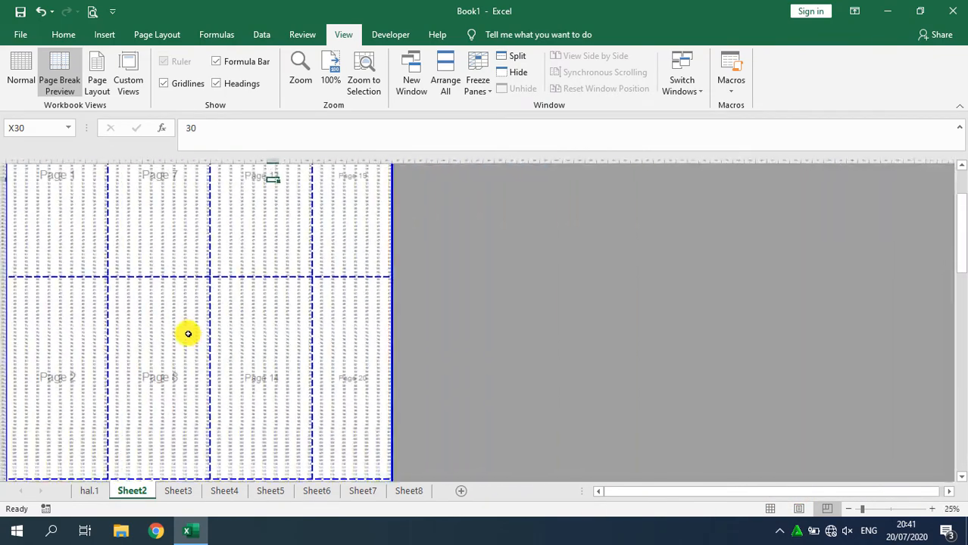
- Examine the page breaks further down Sheet2, around Page 2 and Page 3 and the pages beside them
scroll(188, 331, up, 1)
click(104, 435)
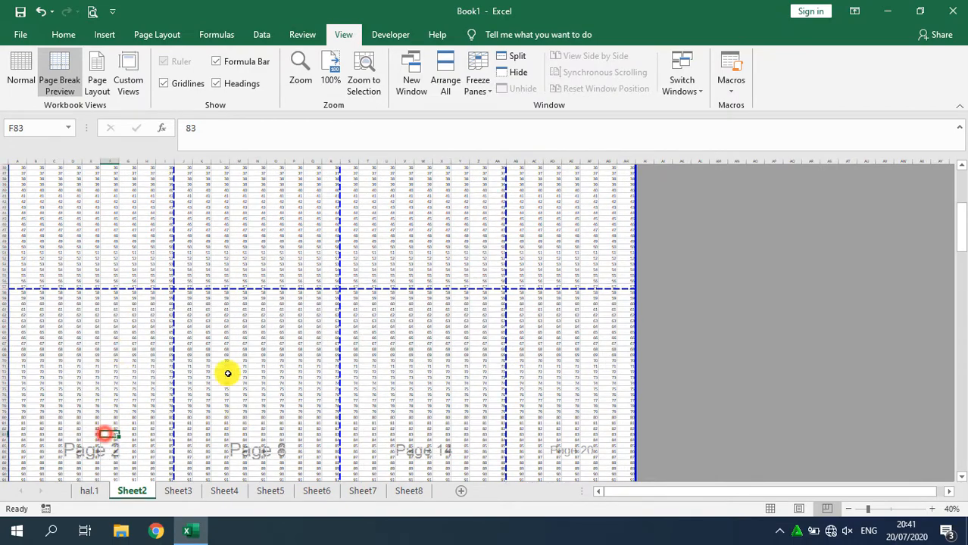
scroll(219, 364, up, 4)
scroll(97, 379, down, 10)
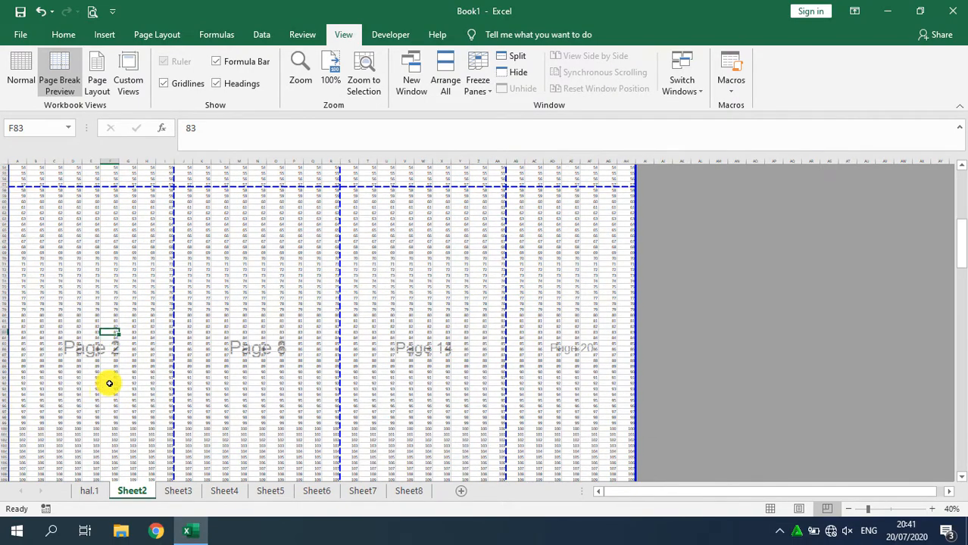
scroll(109, 384, down, 16)
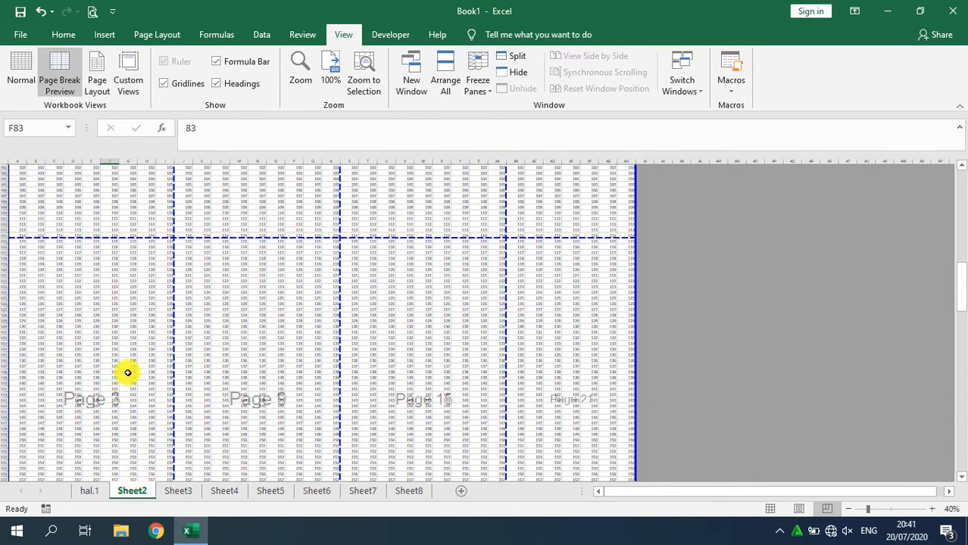
scroll(100, 340, up, 2)
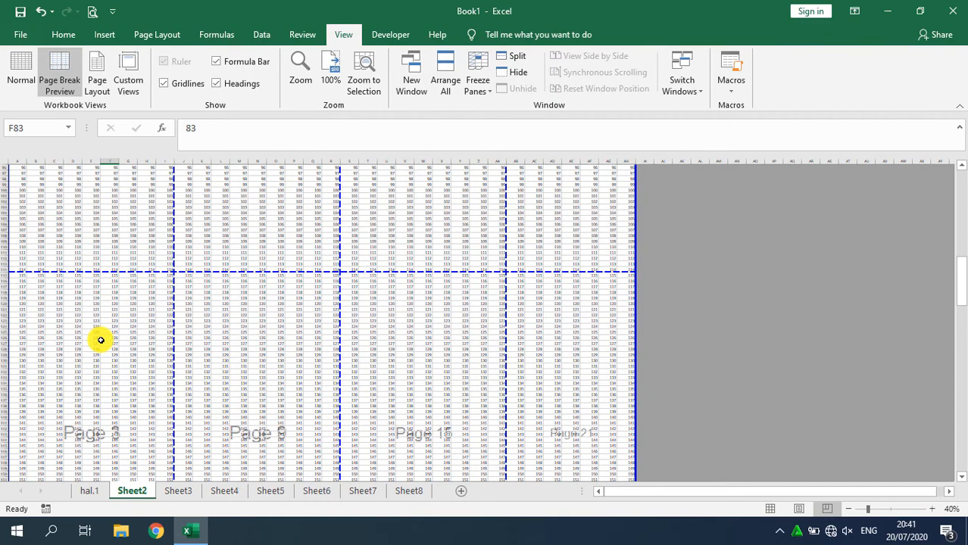
scroll(100, 341, up, 1)
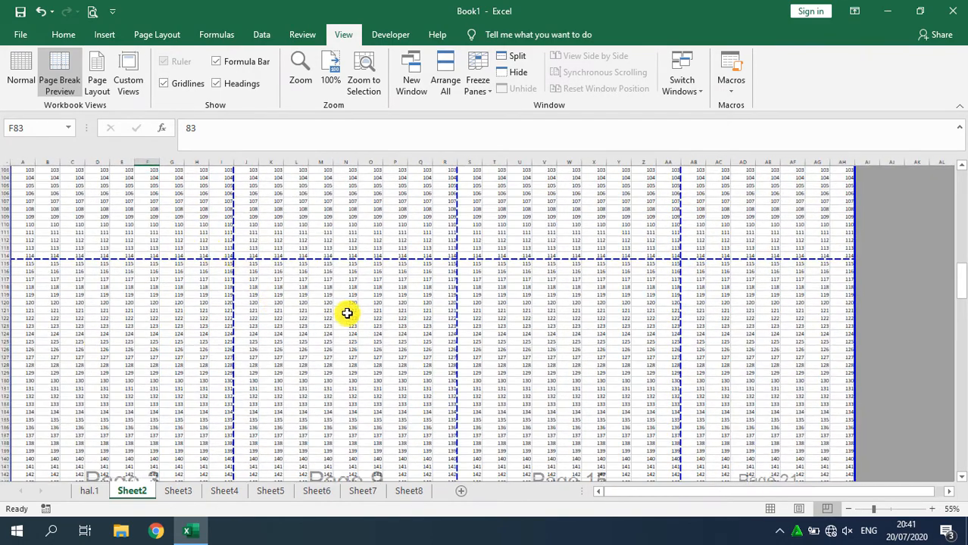
scroll(639, 334, up, 7)
click(179, 288)
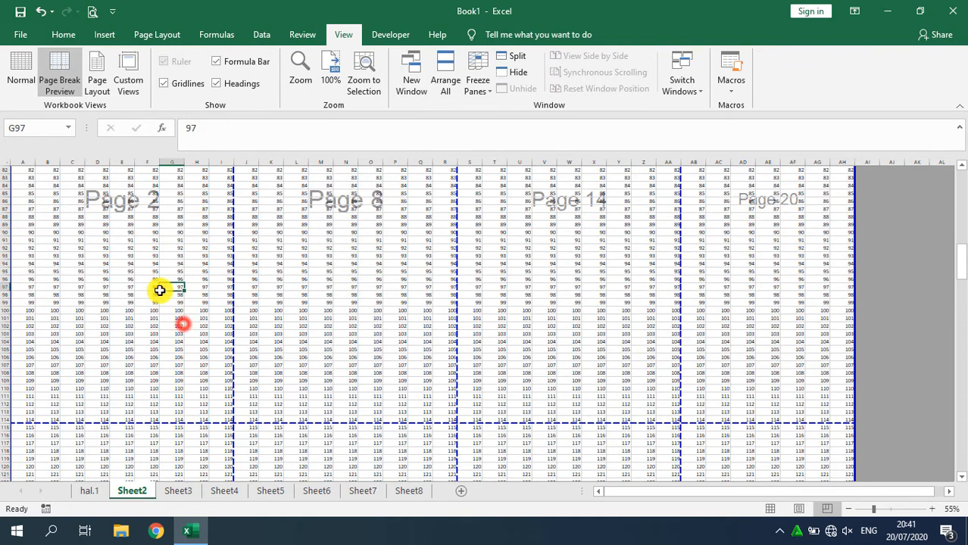
- Rename the worksheet Sheet2 as "hal. 2"
right_click(139, 492)
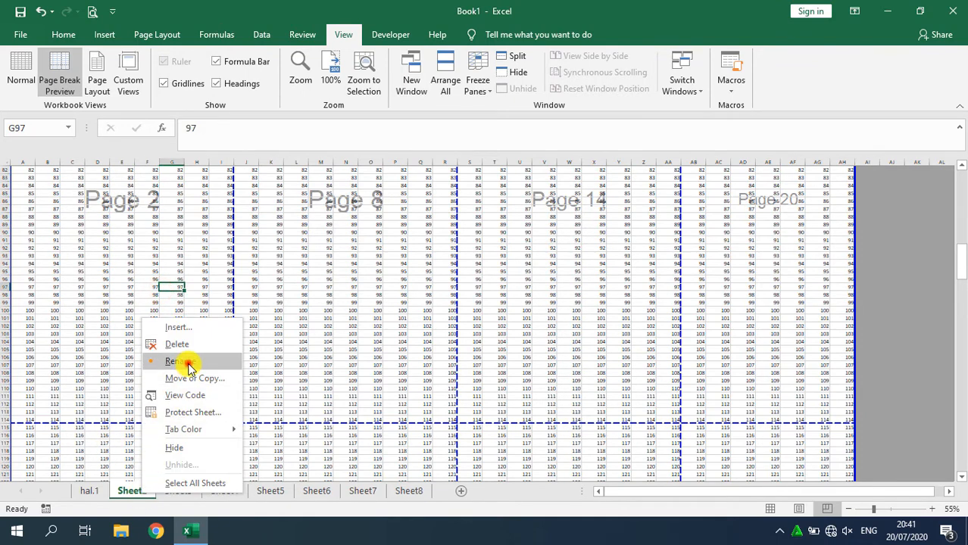
click(188, 363)
click(203, 381)
right_click(139, 488)
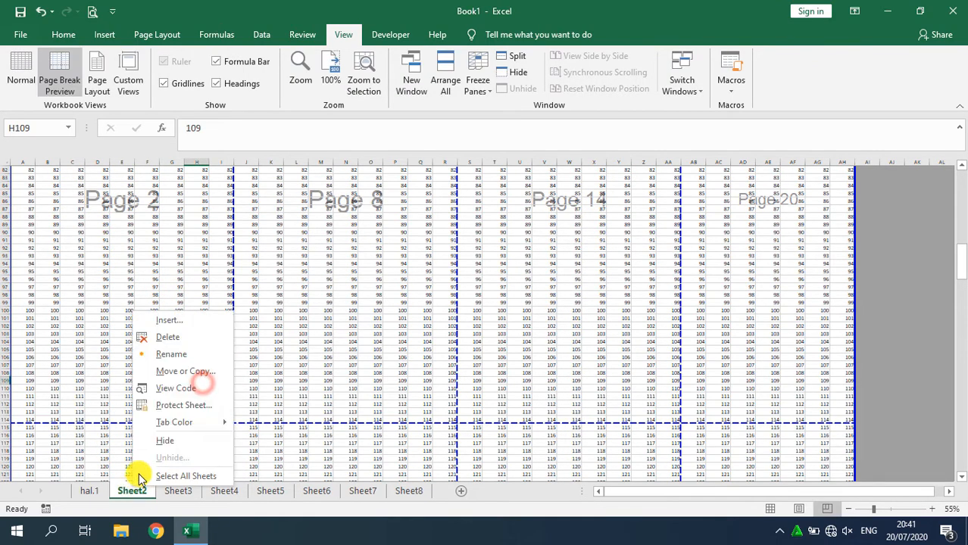
click(180, 354)
text(hal. 2)
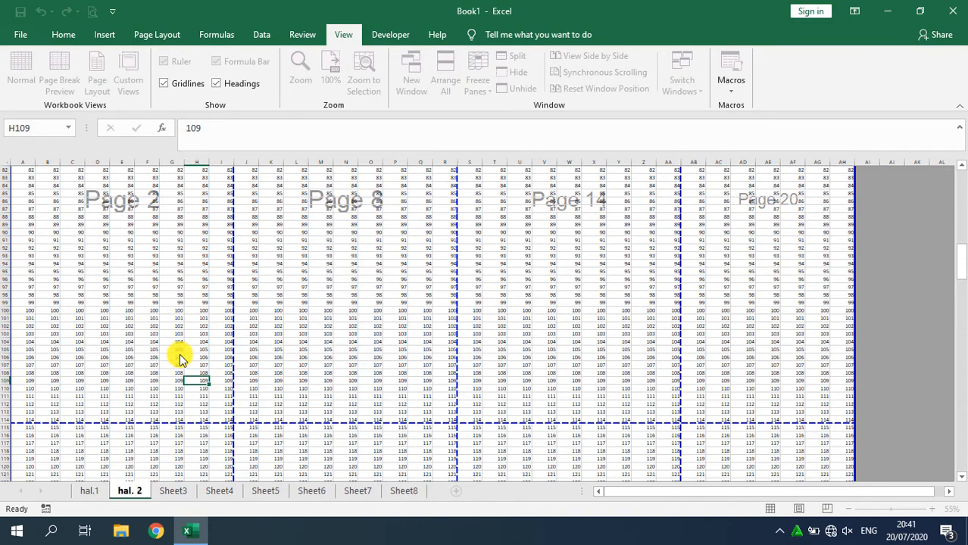
key(Return)
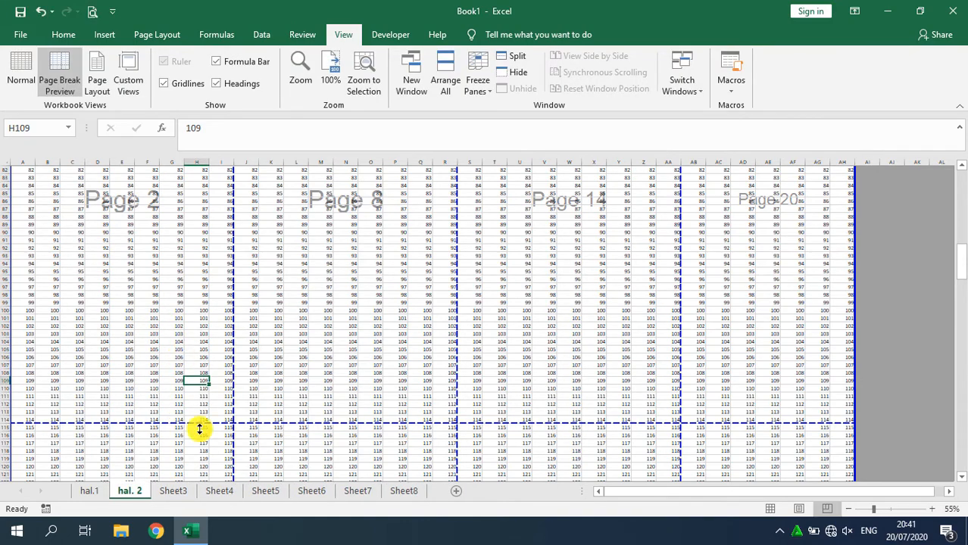
- Rename the worksheet Sheet3 as "Hal. 3"
right_click(176, 493)
click(226, 356)
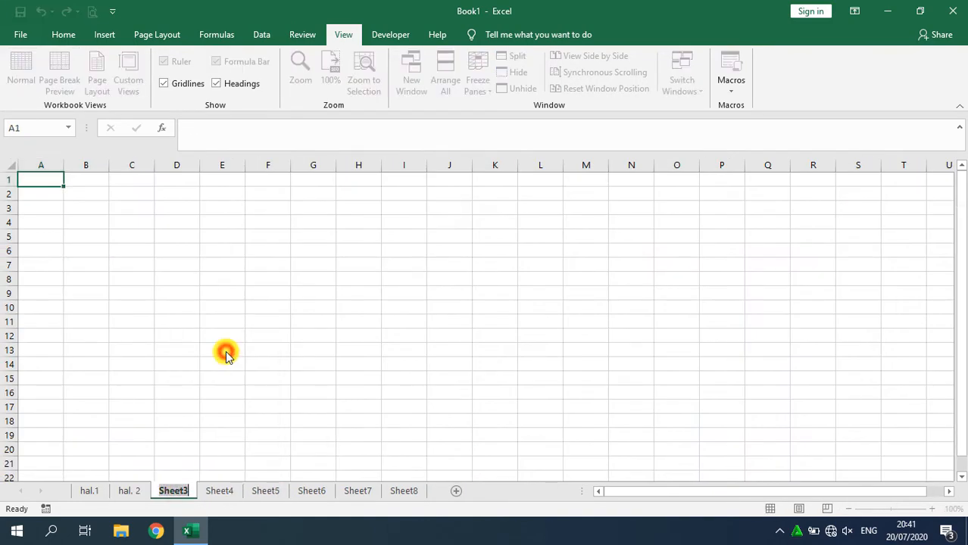
text(Ha)
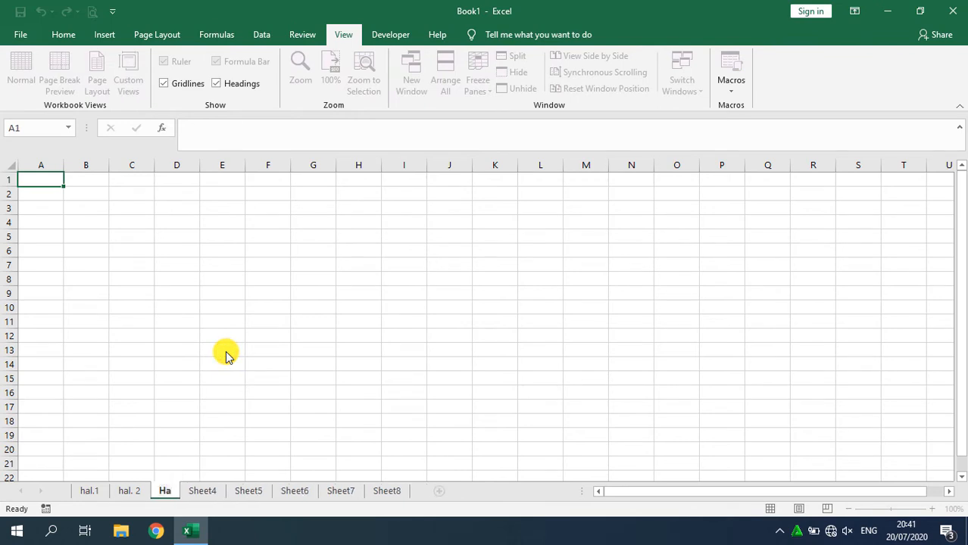
text(l. 3)
key(Return)
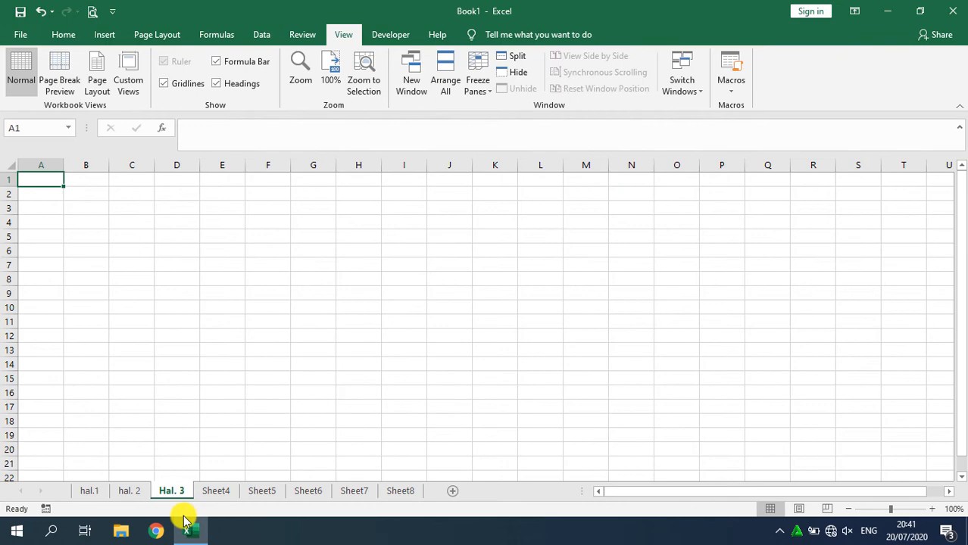
- View the worksheets from hal.1 through Sheet5 and return to hal.1 with cell A5 selected
mouse_move(182, 524)
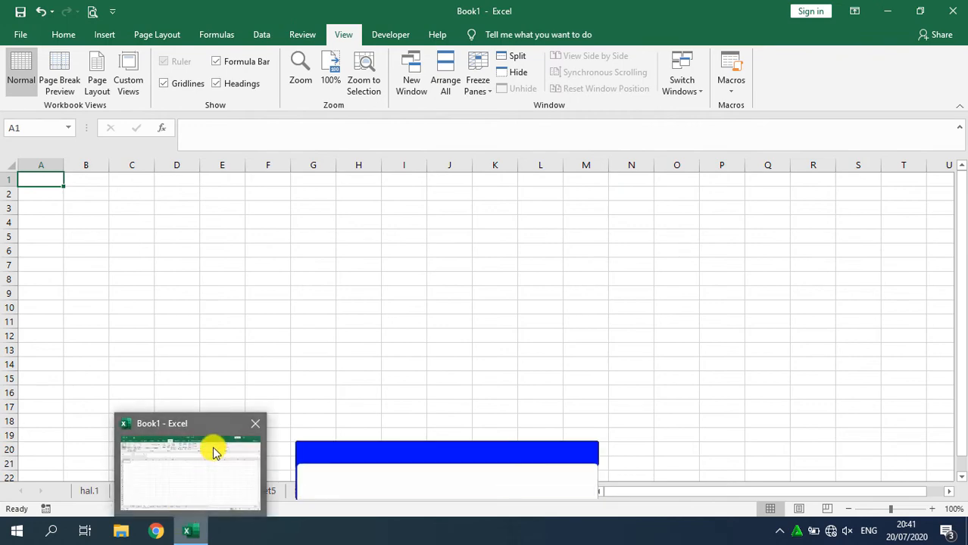
click(269, 324)
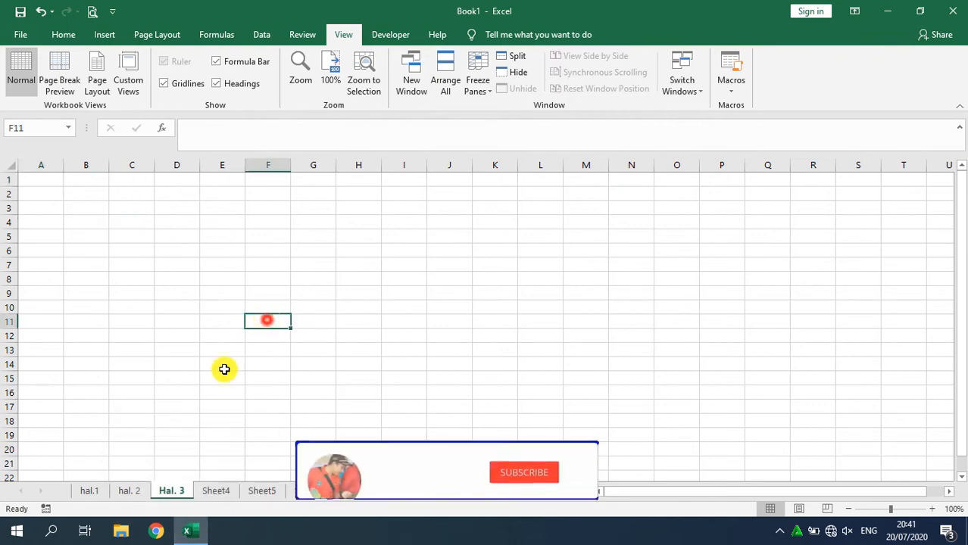
click(138, 491)
click(90, 491)
click(130, 490)
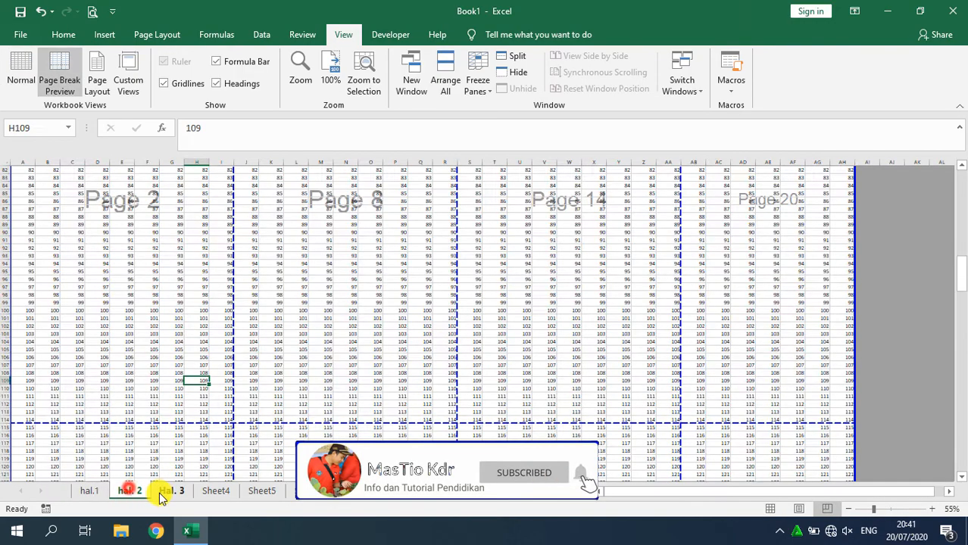
click(90, 491)
click(131, 491)
click(171, 491)
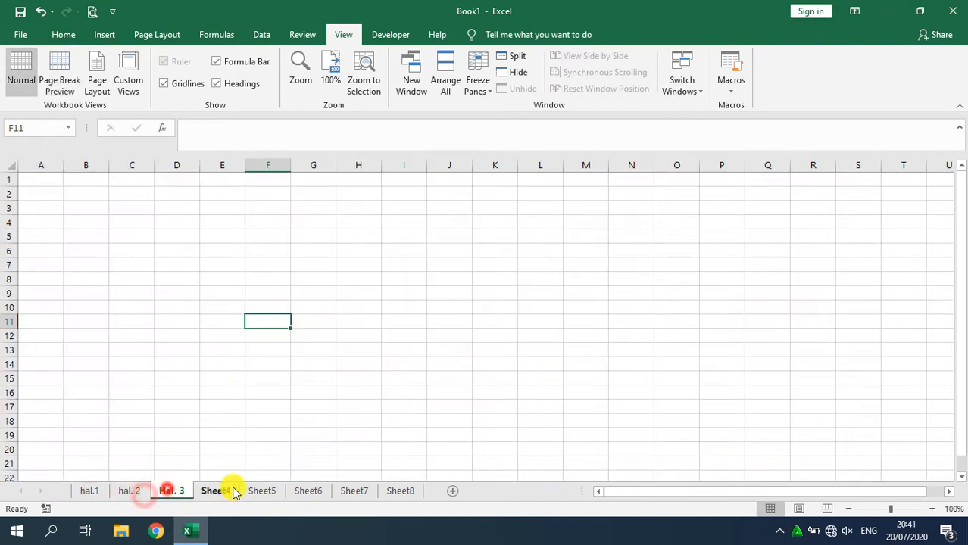
click(232, 490)
click(258, 492)
click(96, 491)
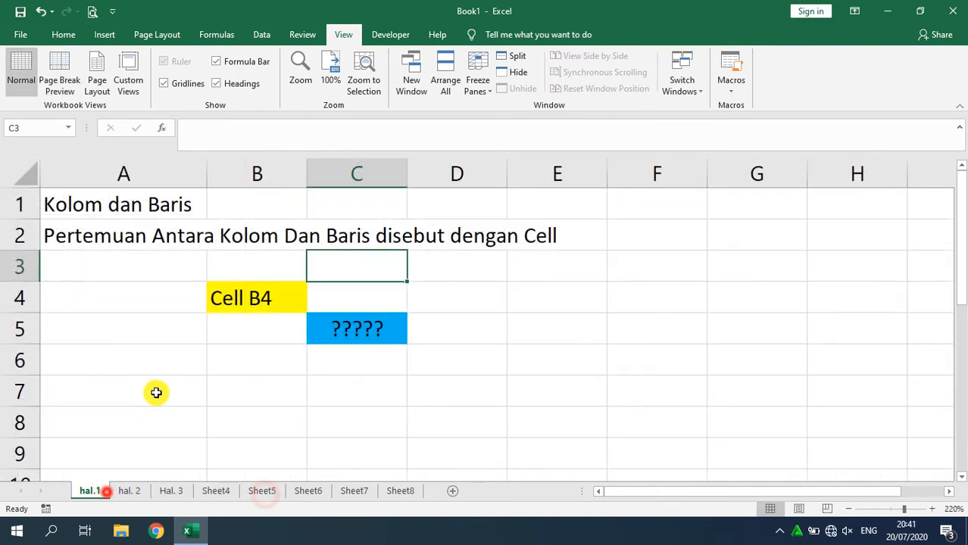
click(165, 339)
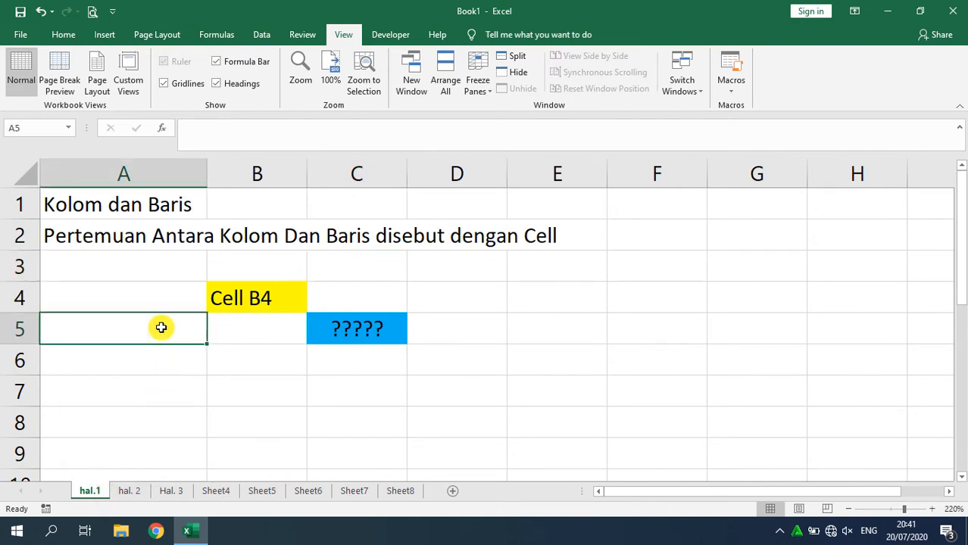
- View hal. 2 and Hal. 3 again, and return to hal.1 with cell B9 selected and the Home commands shown
scroll(163, 357, down, 4)
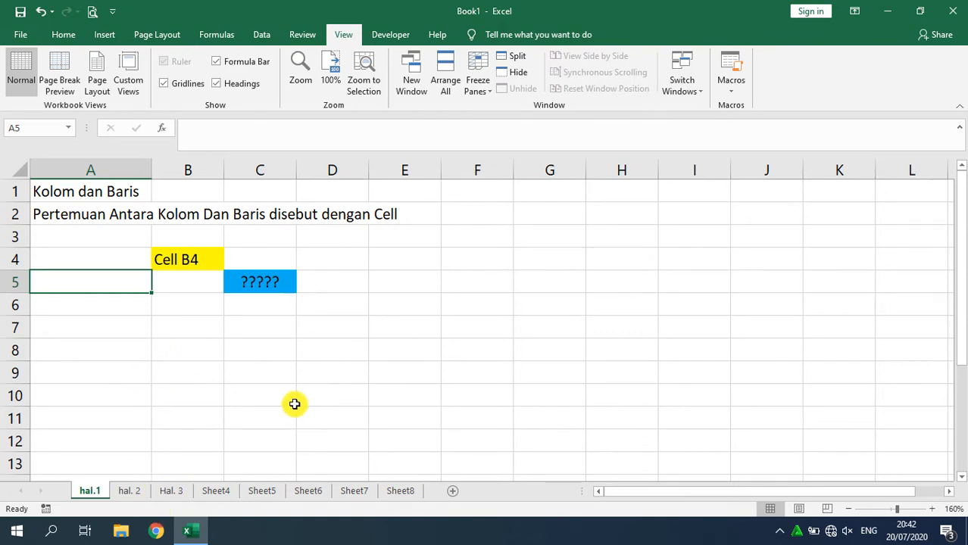
click(128, 496)
click(173, 492)
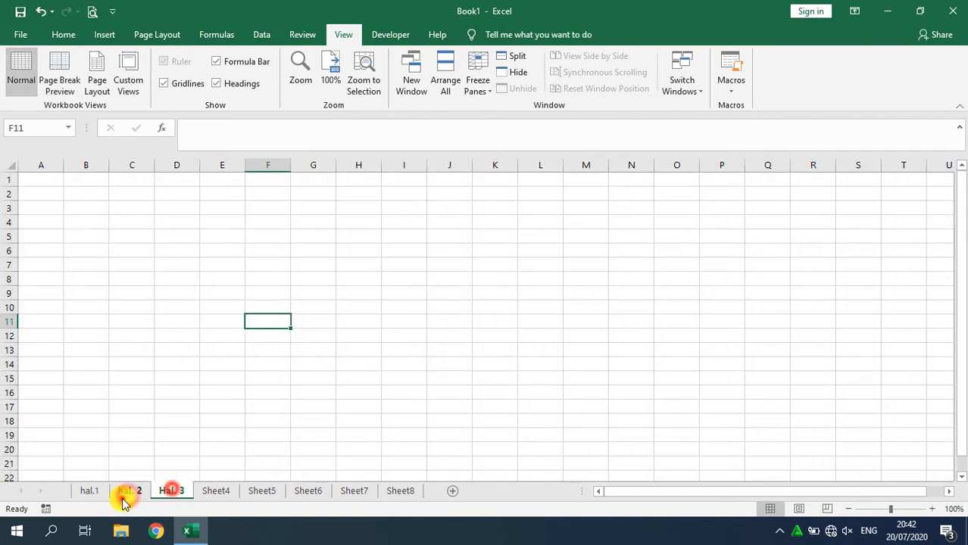
click(124, 497)
click(103, 494)
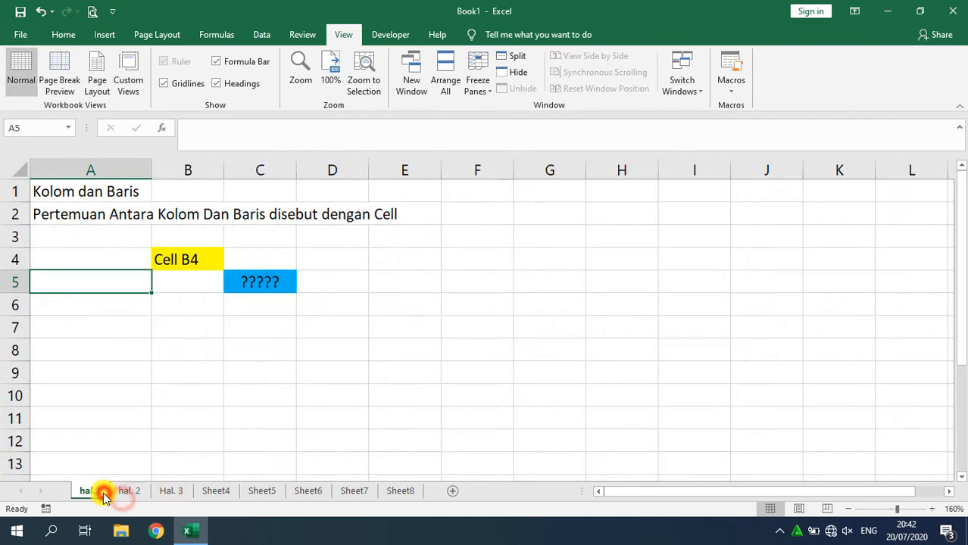
click(199, 338)
click(200, 331)
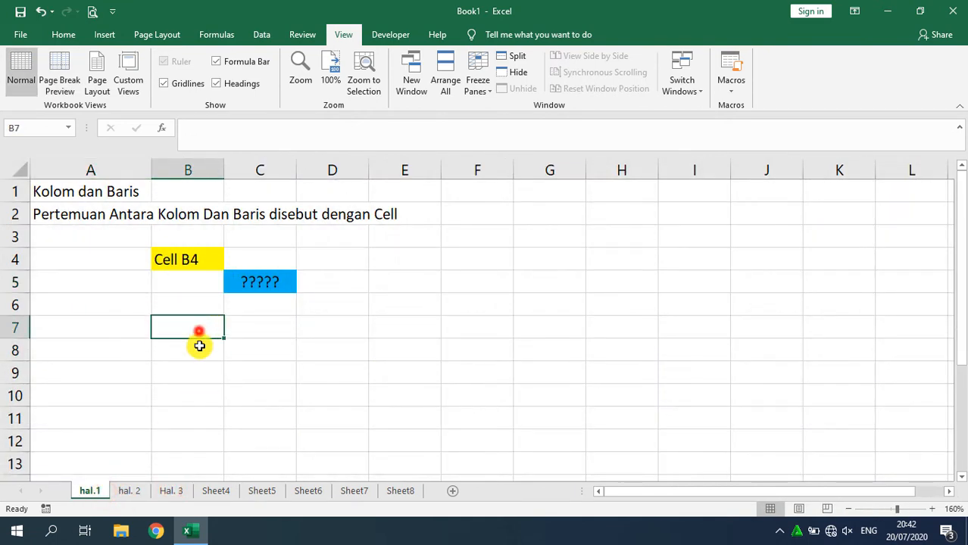
click(213, 369)
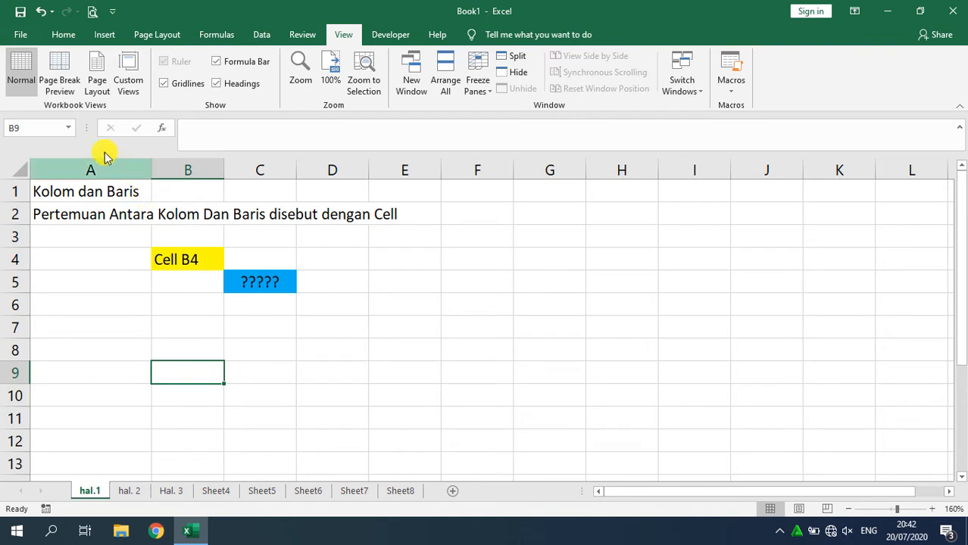
click(63, 32)
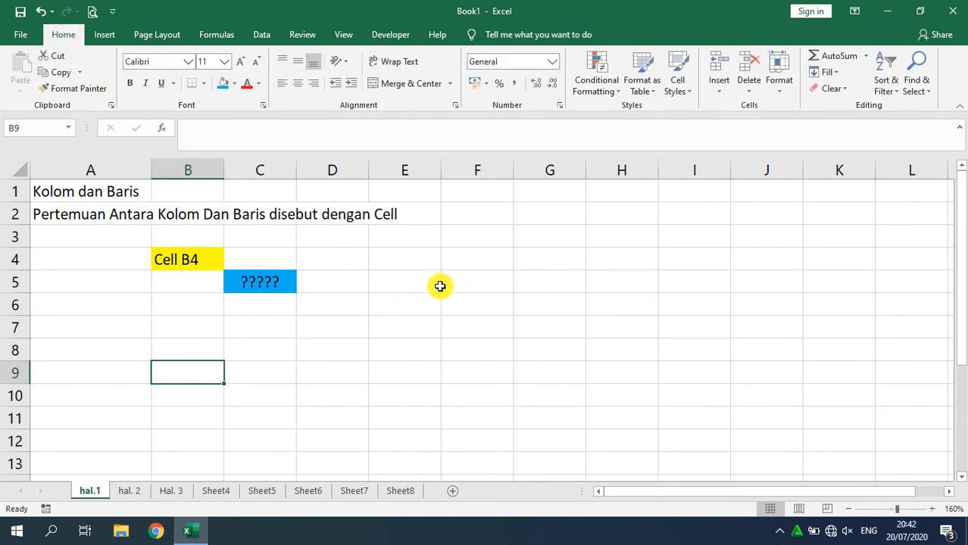
- Show the insert commands and examine the Create Table dialog for cell B9, dismissing it without creating a table
click(98, 33)
click(68, 36)
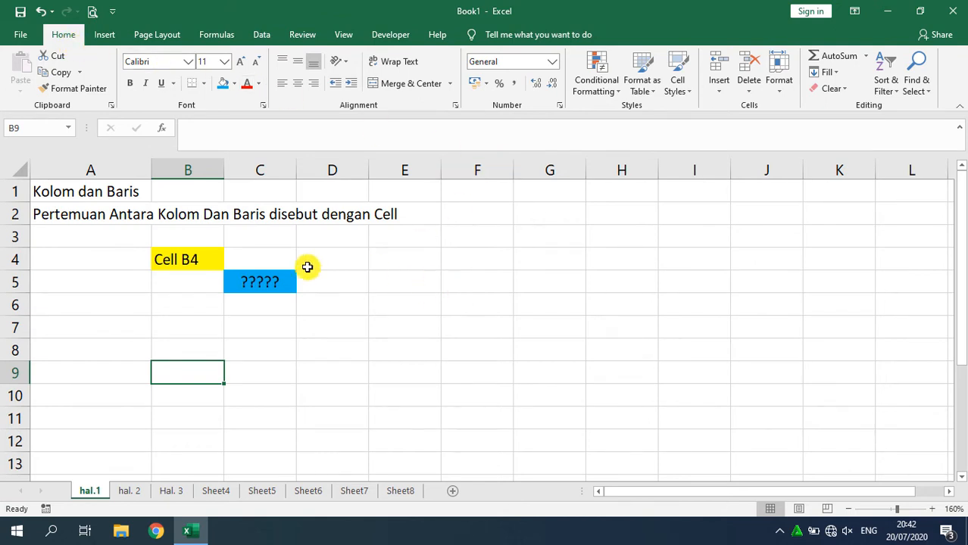
click(104, 37)
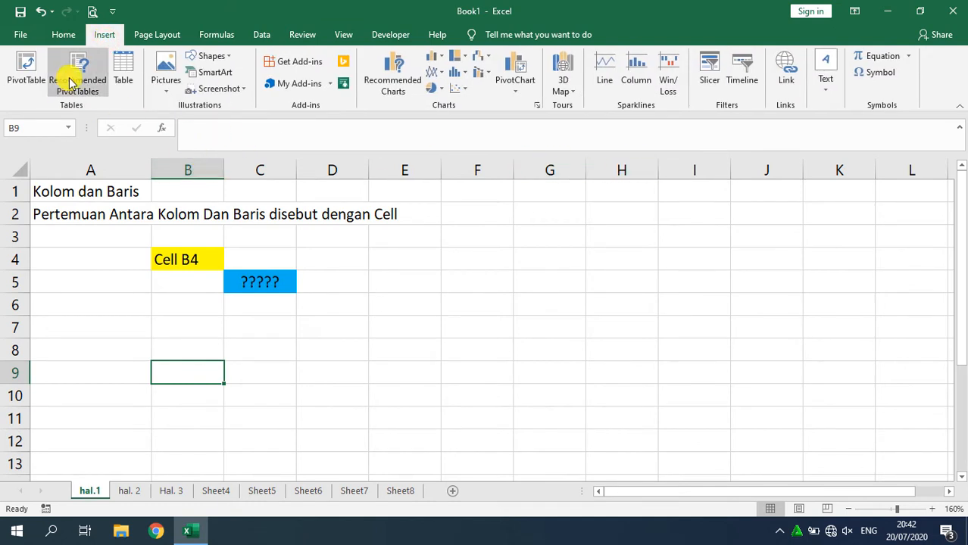
click(125, 78)
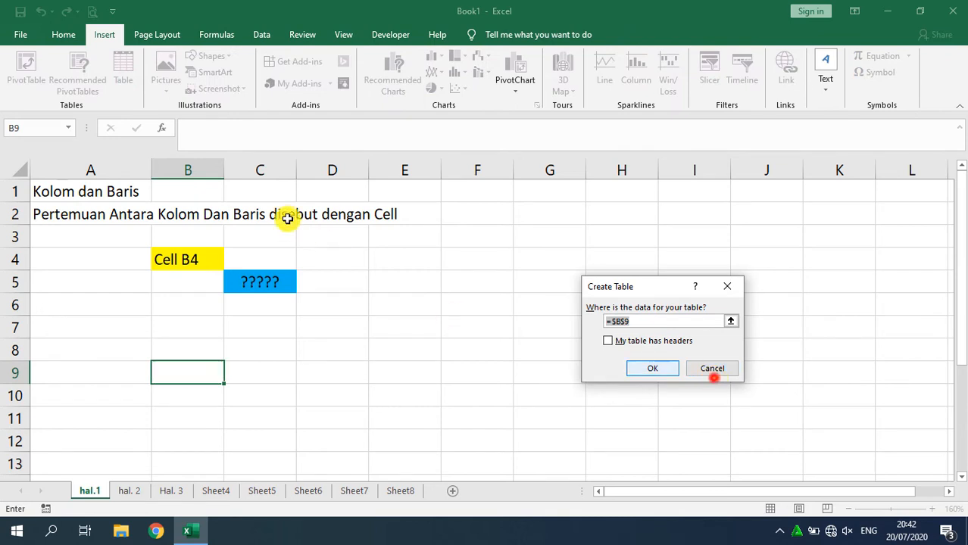
click(705, 366)
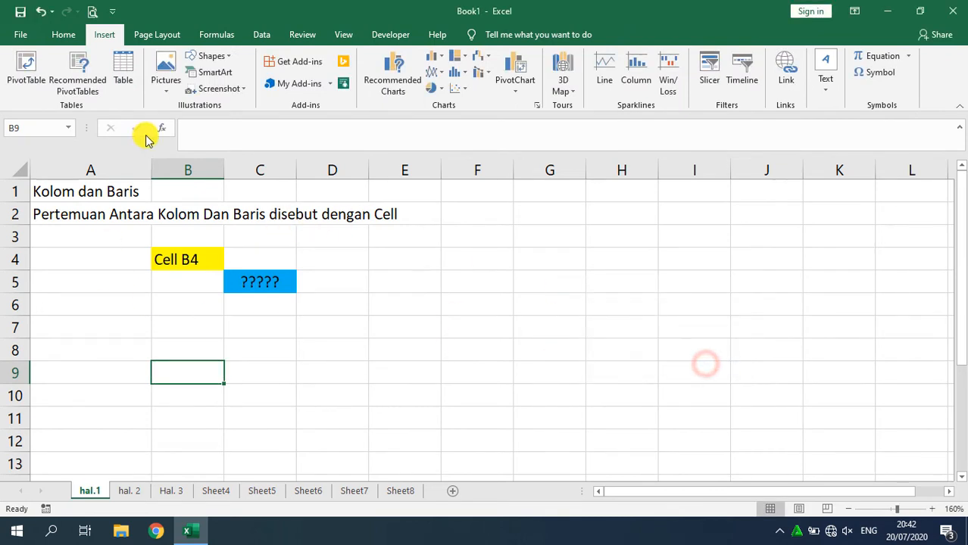
- Apply all borders to the range E5:H11 to form a table grid
drag(407, 283, 610, 424)
click(63, 36)
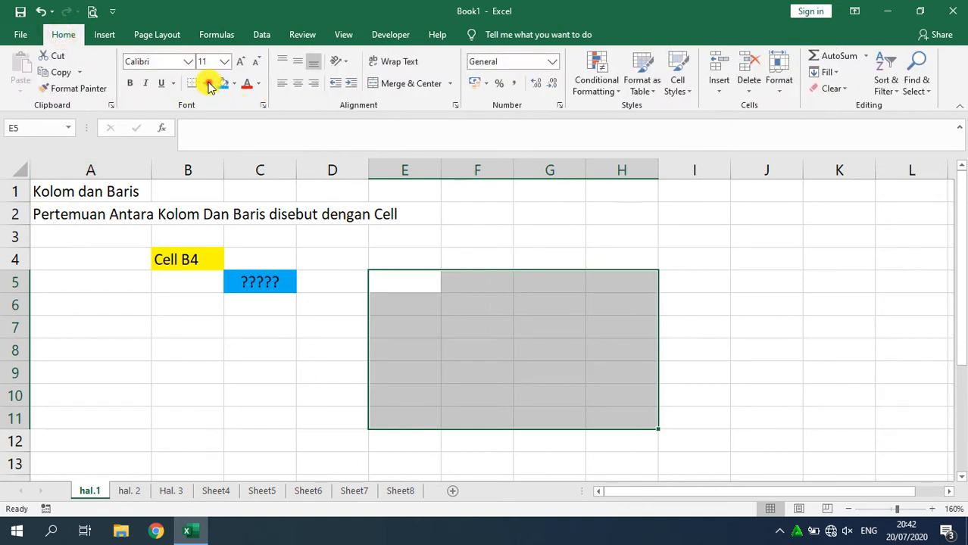
click(203, 85)
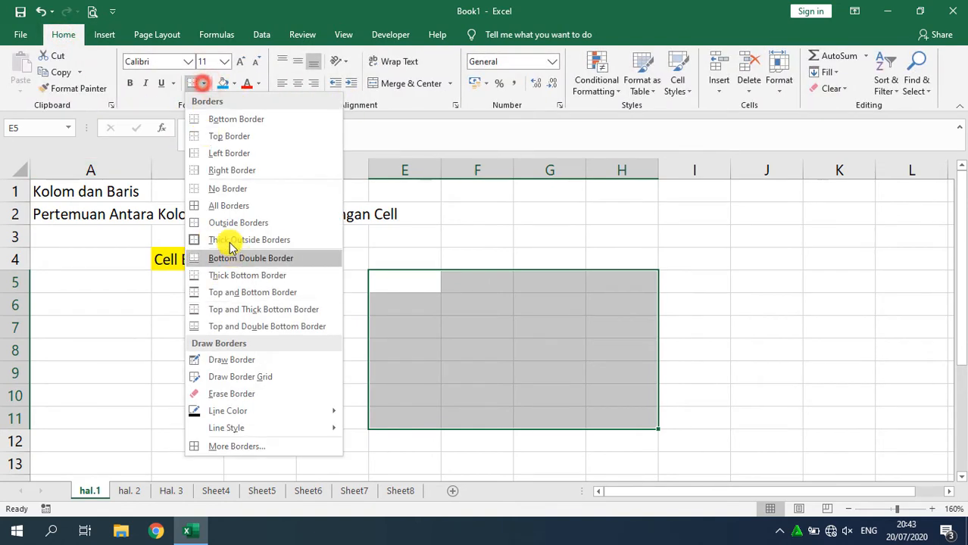
click(203, 203)
click(599, 245)
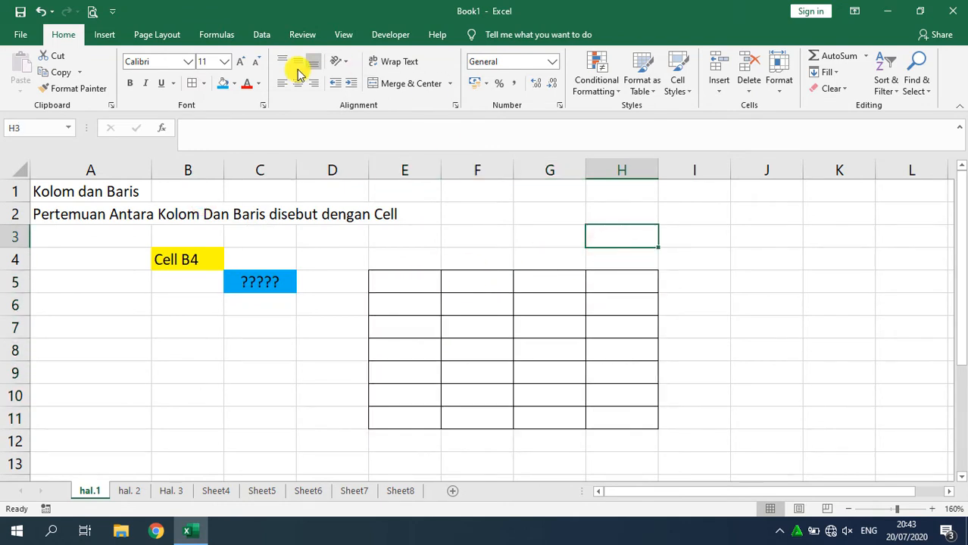
- Hide the gridlines on the hal.1 worksheet and select empty cells to check the bordered table
click(339, 39)
click(165, 83)
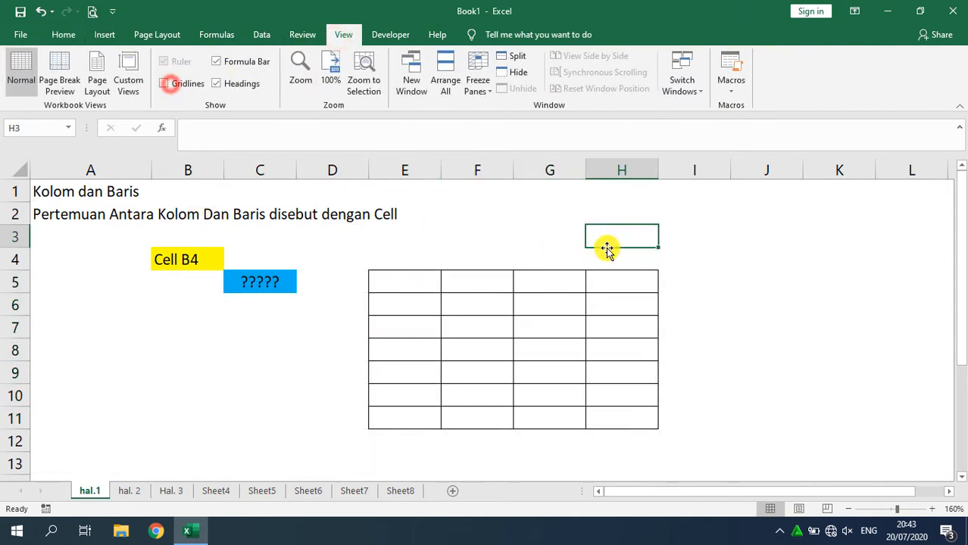
click(503, 247)
click(740, 300)
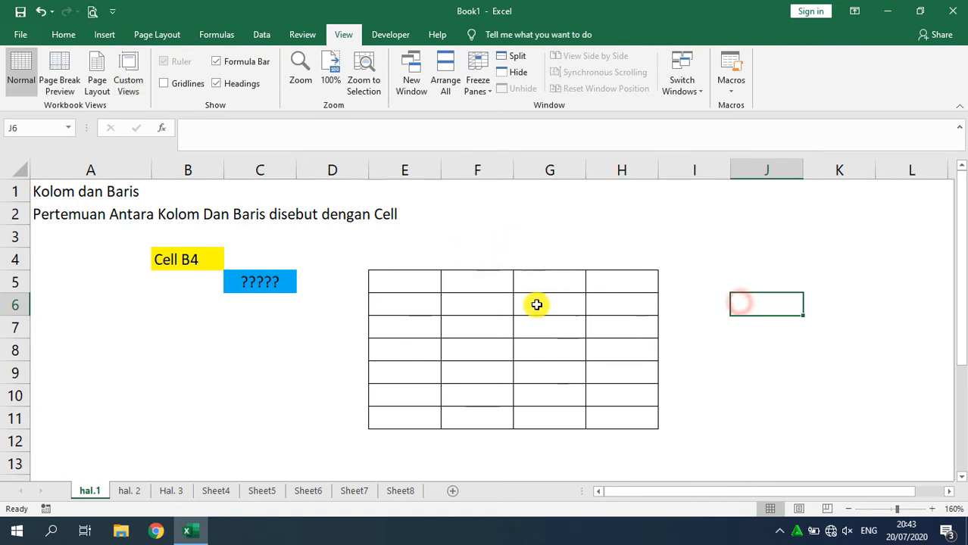
- Examine the insert commands, including the text options such as Text Box, Header & Footer and WordArt
click(60, 36)
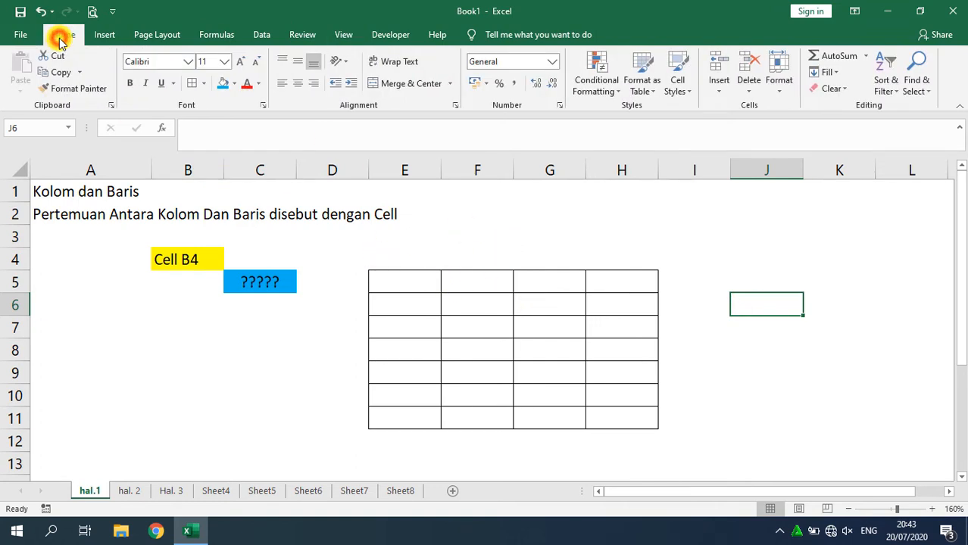
click(104, 35)
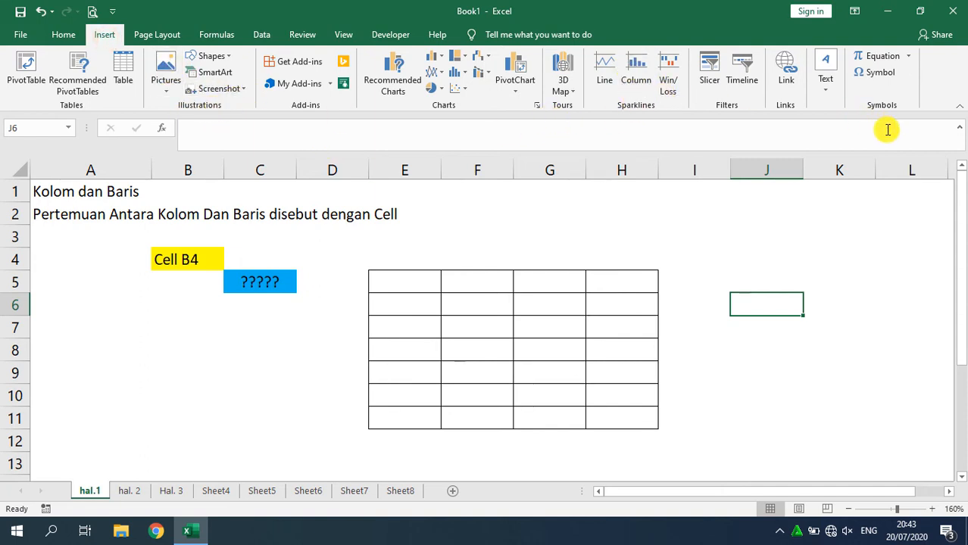
click(827, 91)
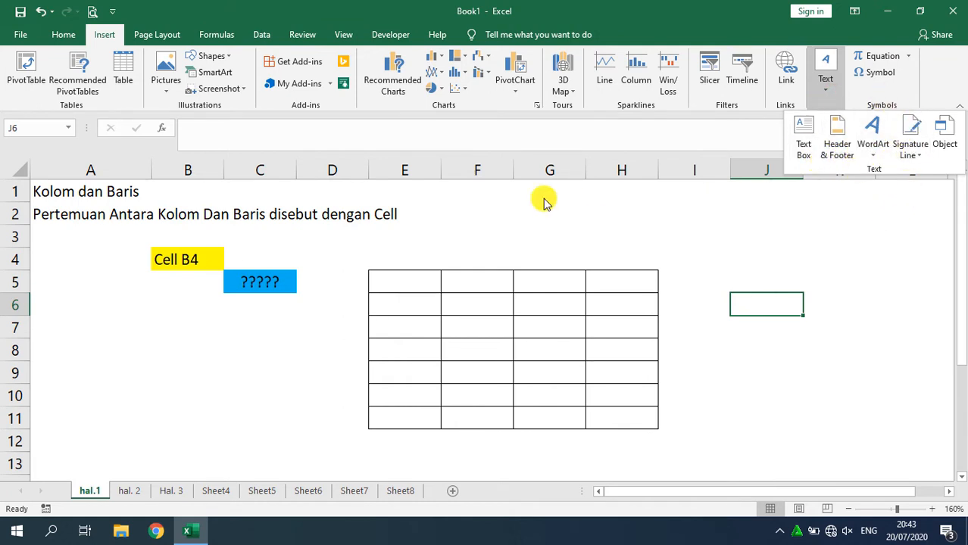
click(668, 268)
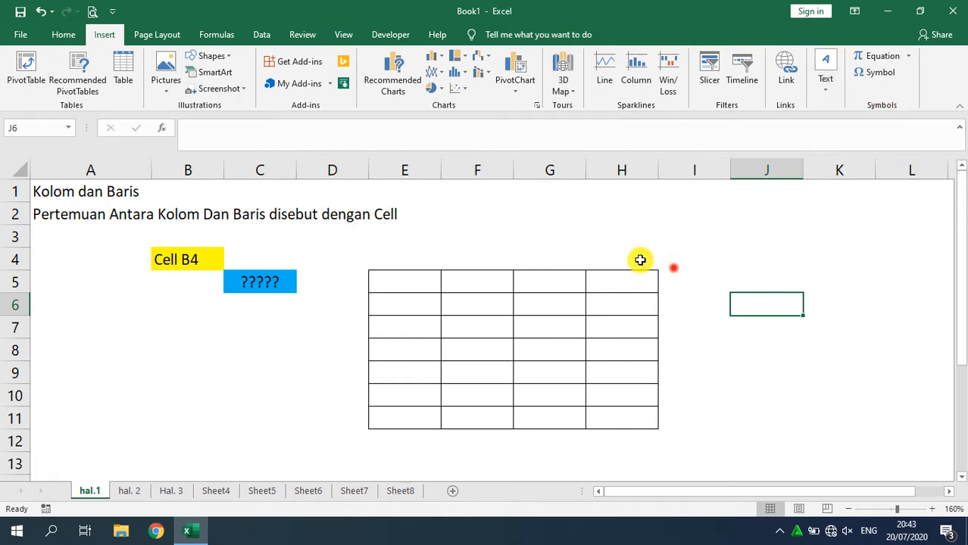
- Show the page layout commands and examine the margin presets without changing the current margins
click(158, 35)
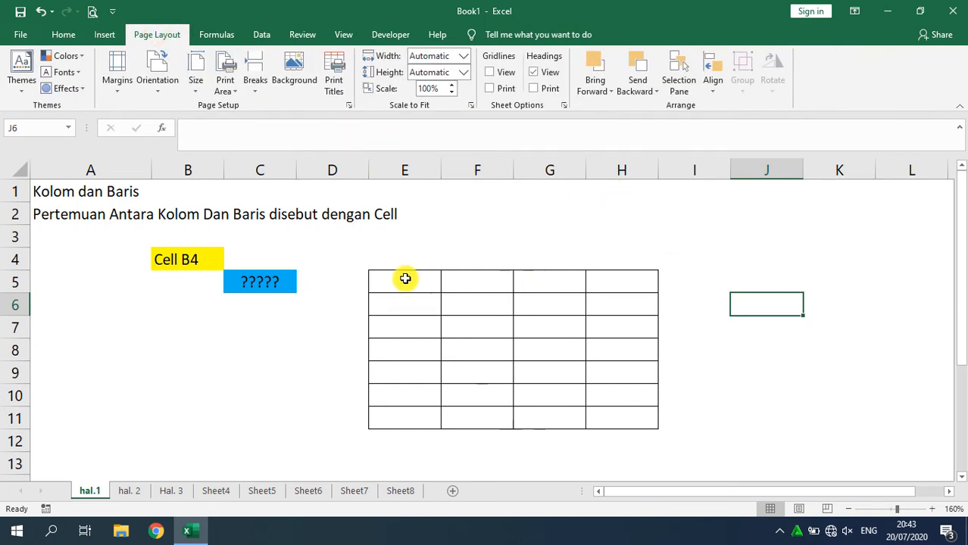
drag(352, 258, 713, 458)
click(675, 305)
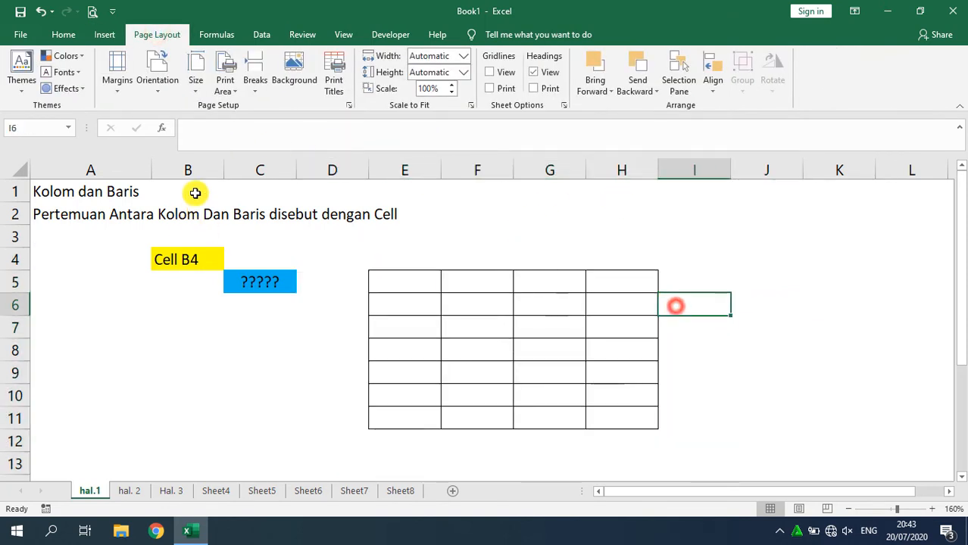
click(119, 90)
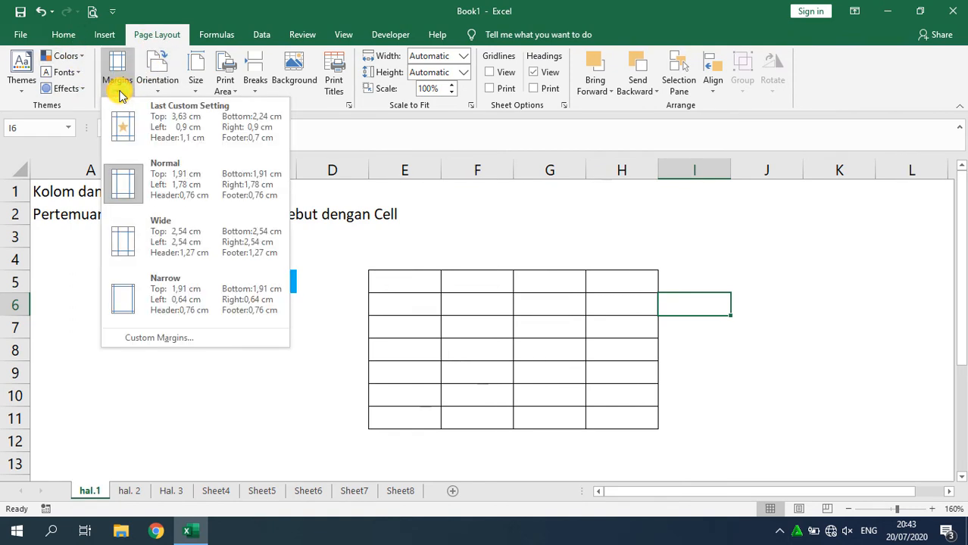
click(564, 213)
click(122, 93)
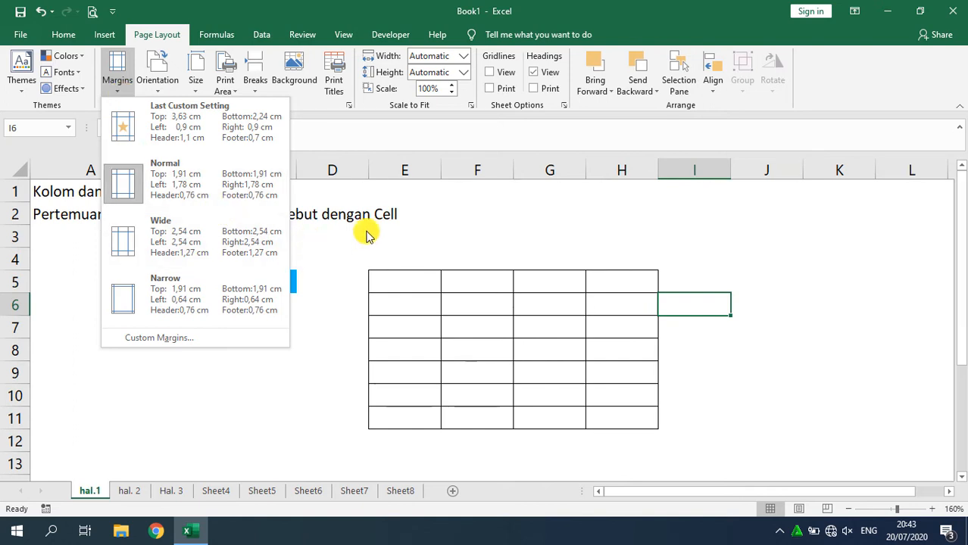
click(391, 224)
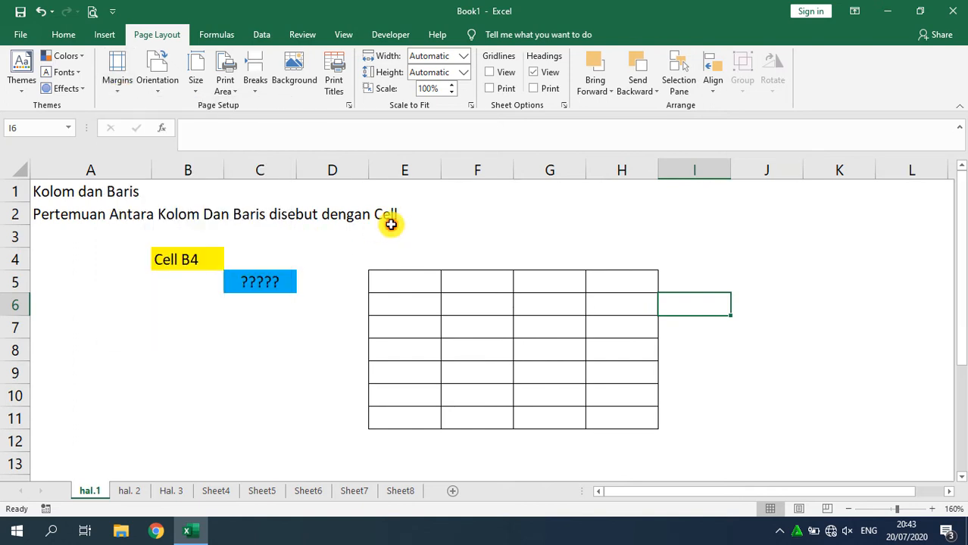
- Examine the page orientation, paper size, print area and page break options without changing any of them
click(161, 90)
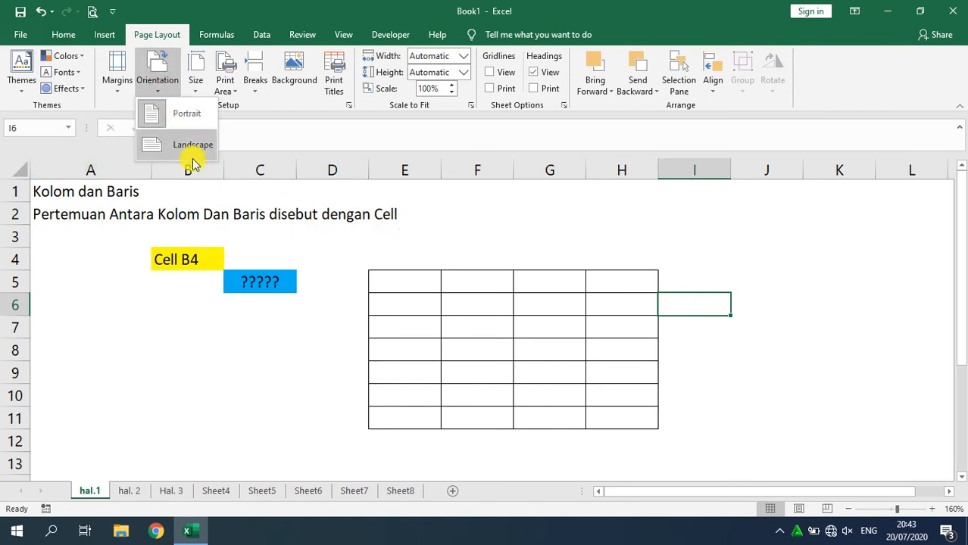
click(418, 244)
click(194, 96)
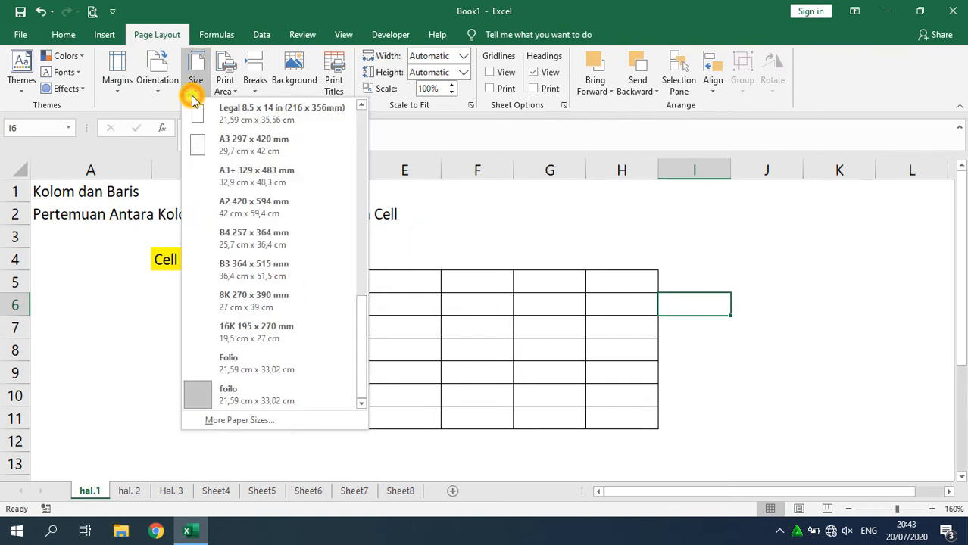
click(406, 244)
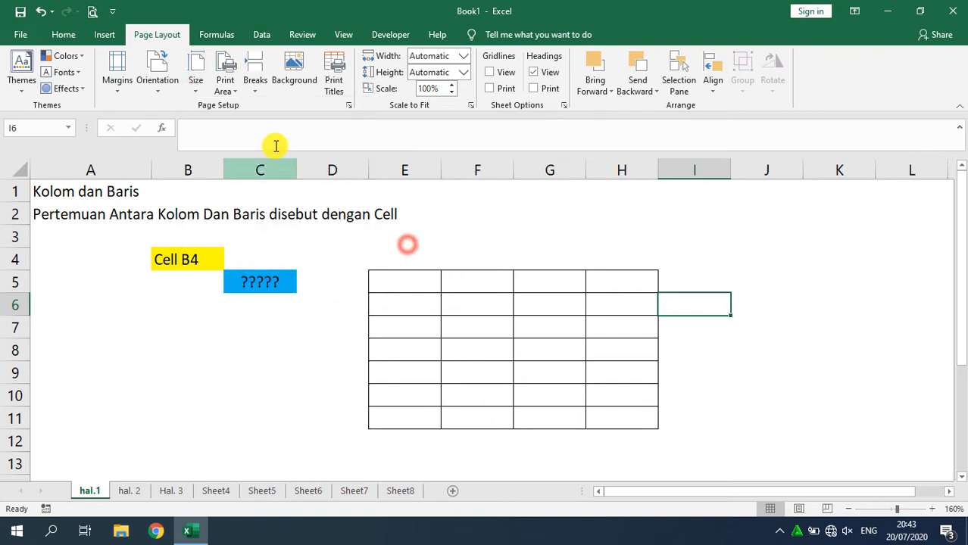
click(226, 89)
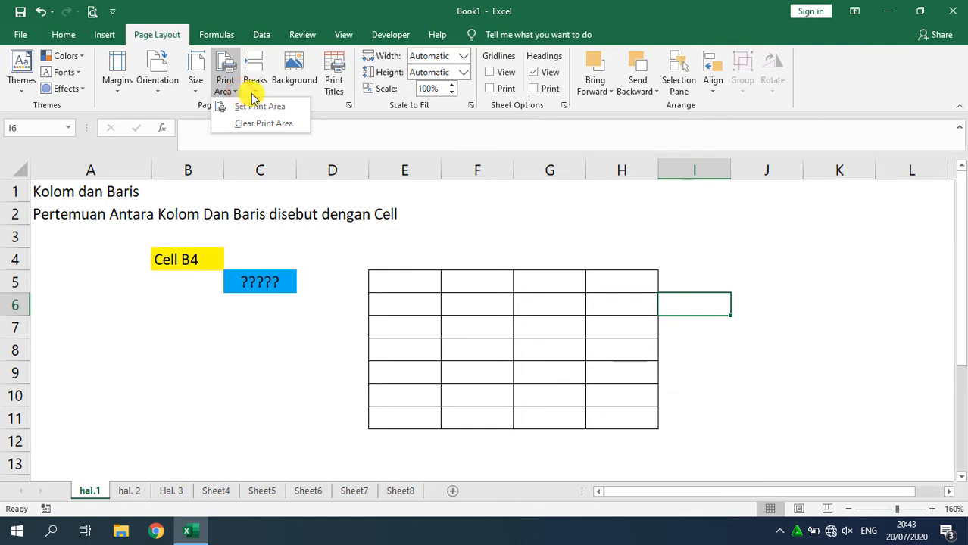
click(252, 95)
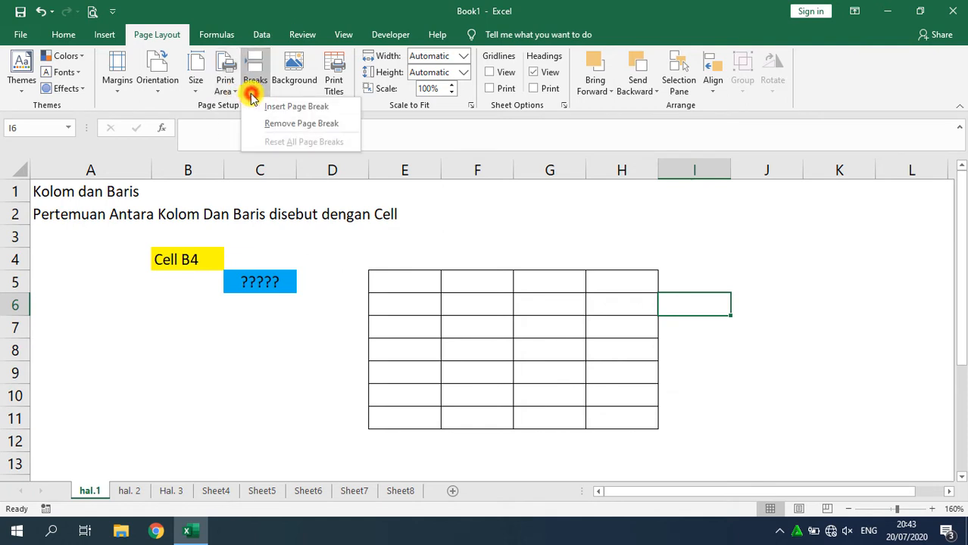
click(597, 225)
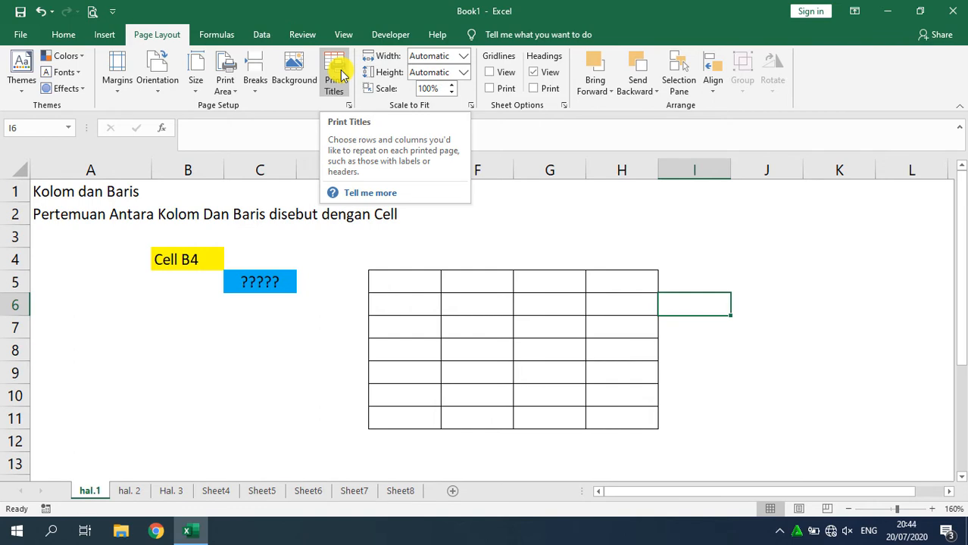
- Enter the headers No, Kelas and Tanggal Lahir in cells E5 to G5 and widen column G to fit
click(536, 279)
key(Left)
key(Left)
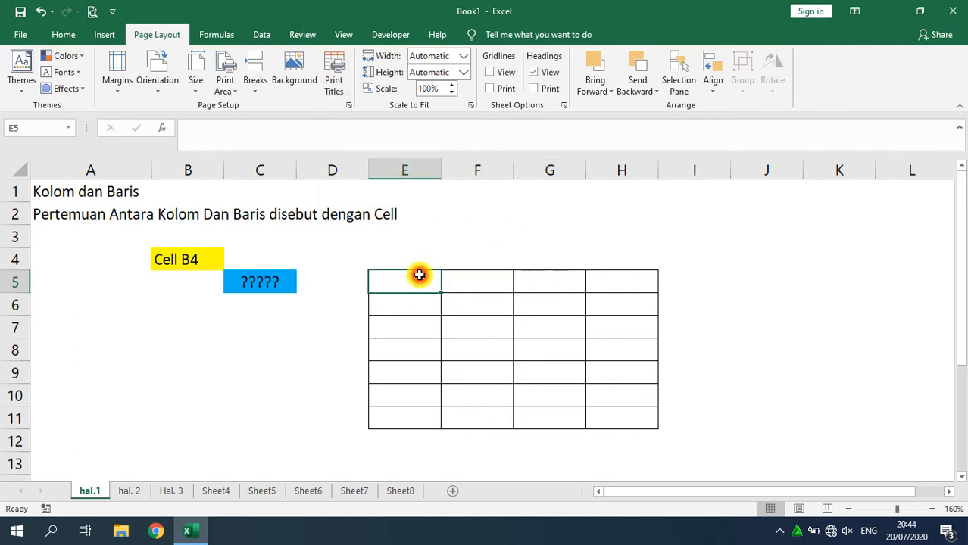
text(No)
key(Tab)
text(Ke)
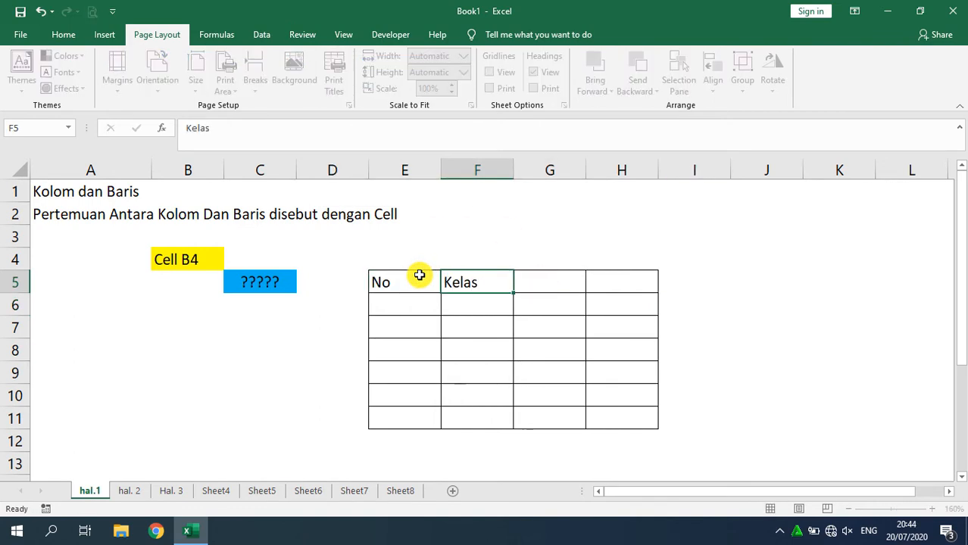
key(Tab)
text(Tanggal Lahi)
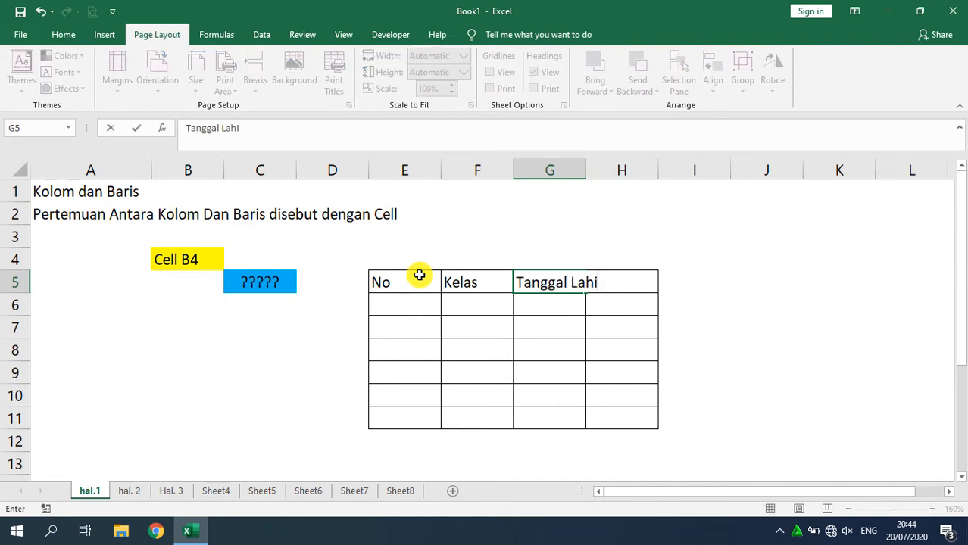
text(r)
key(Return)
drag(583, 170, 611, 169)
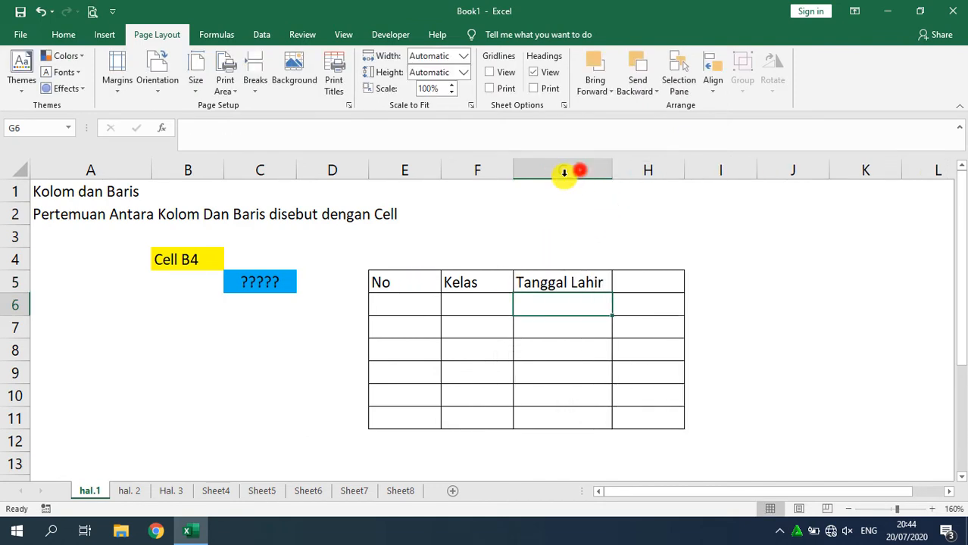
- Point out the table's header and body cells, ending with E5:H5 selected and the formula commands shown
drag(379, 253, 689, 419)
drag(431, 298, 559, 409)
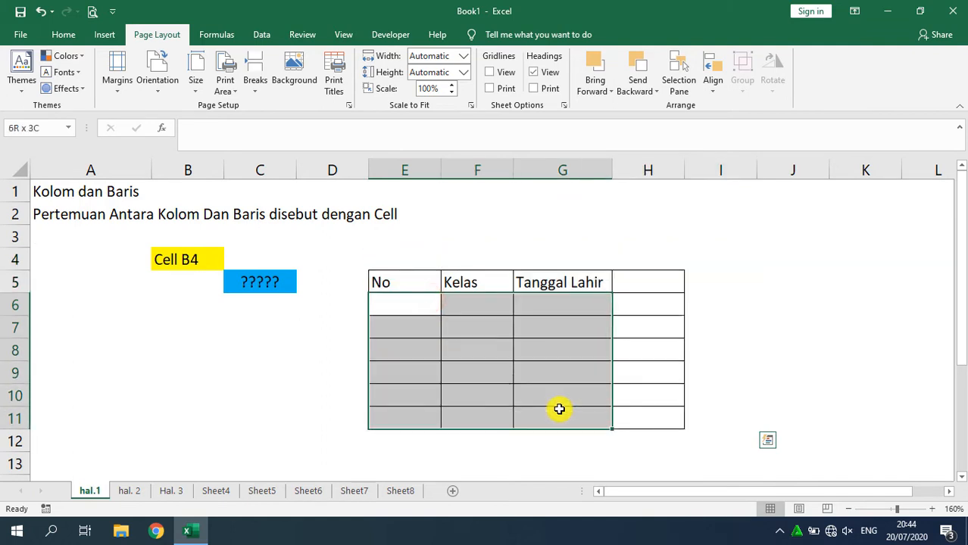
drag(429, 283, 577, 303)
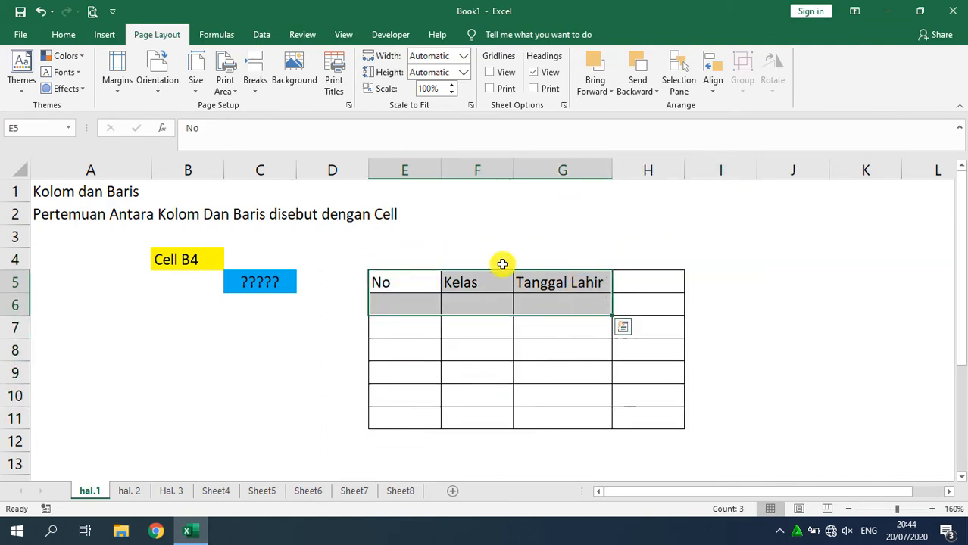
click(545, 293)
click(417, 276)
click(467, 282)
click(563, 282)
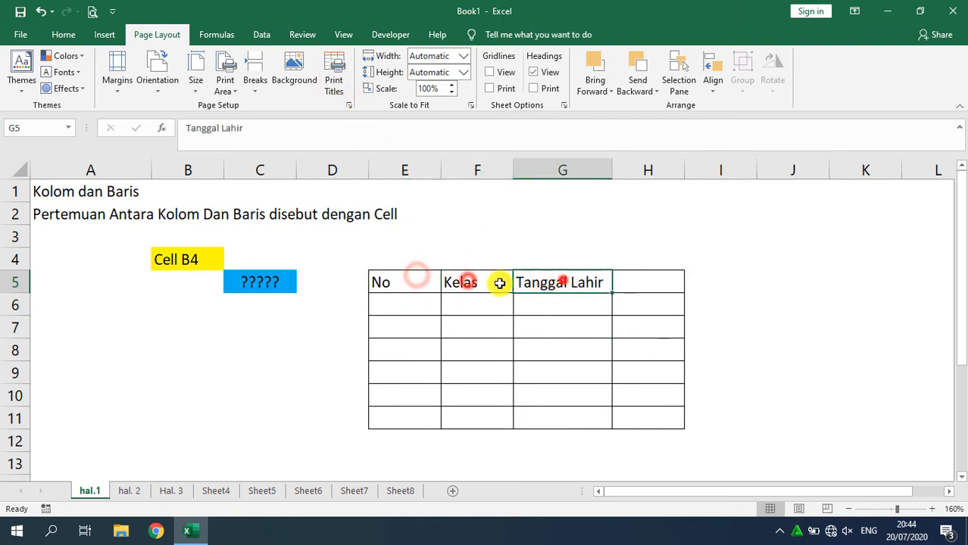
click(447, 279)
click(419, 281)
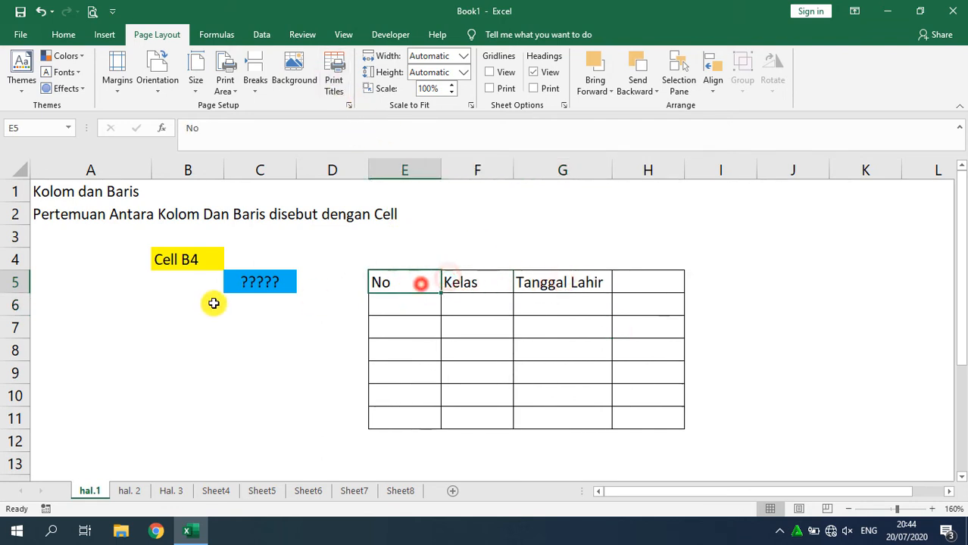
click(23, 279)
click(387, 284)
click(472, 284)
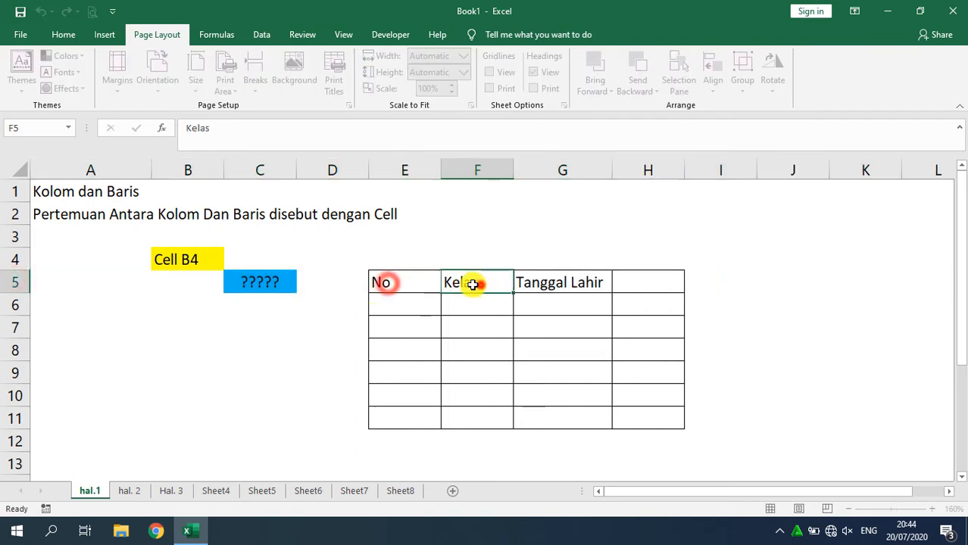
drag(425, 282, 659, 280)
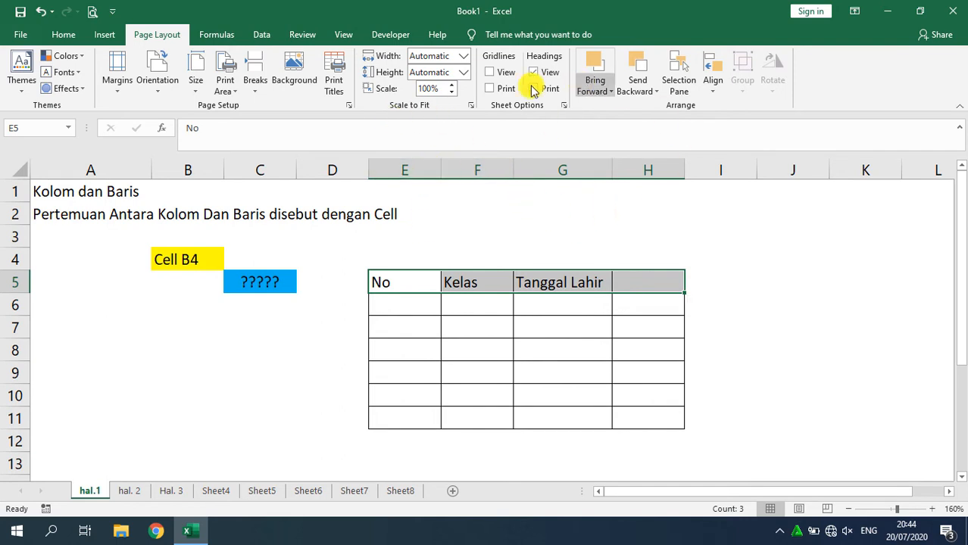
click(227, 32)
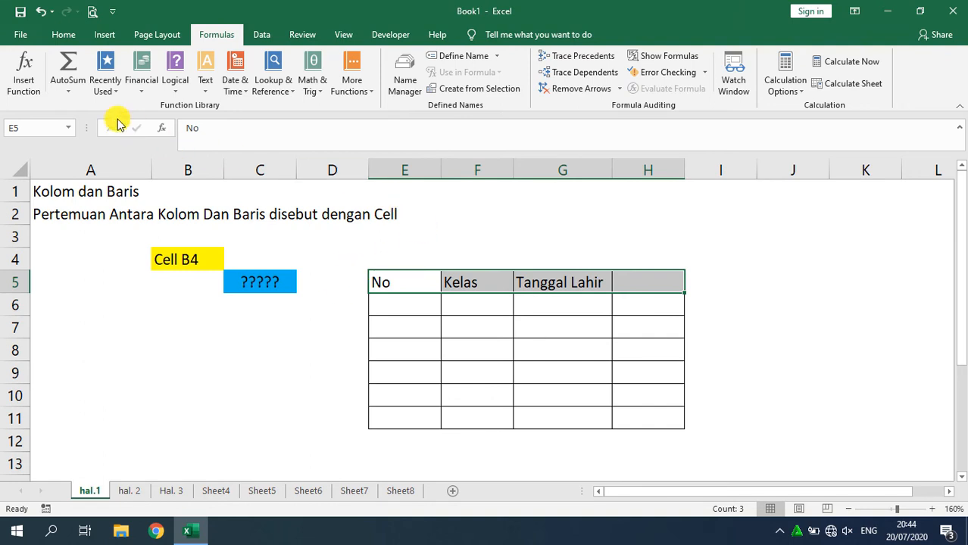
- Examine the AutoSum functions such as Sum, Average, Count Numbers, Max and Min without inserting any of them
click(70, 91)
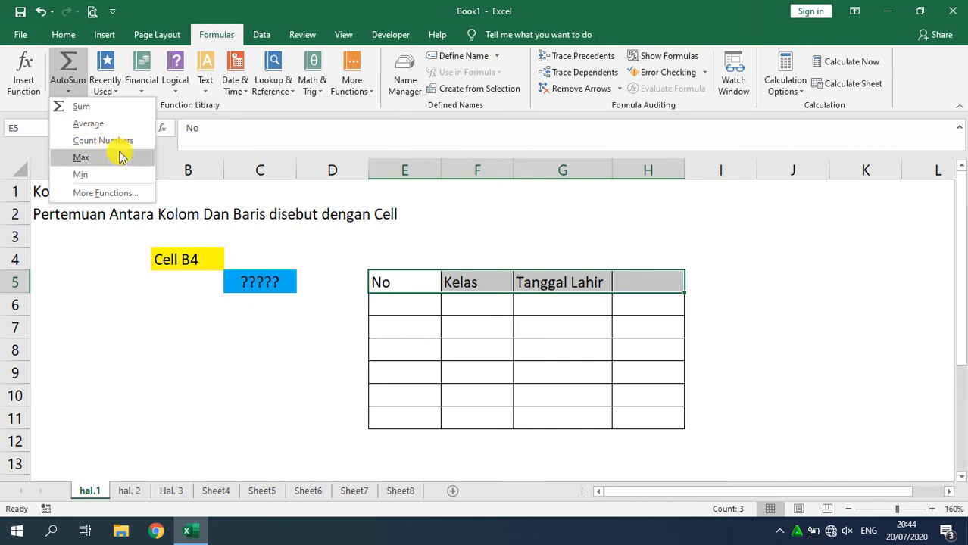
click(687, 234)
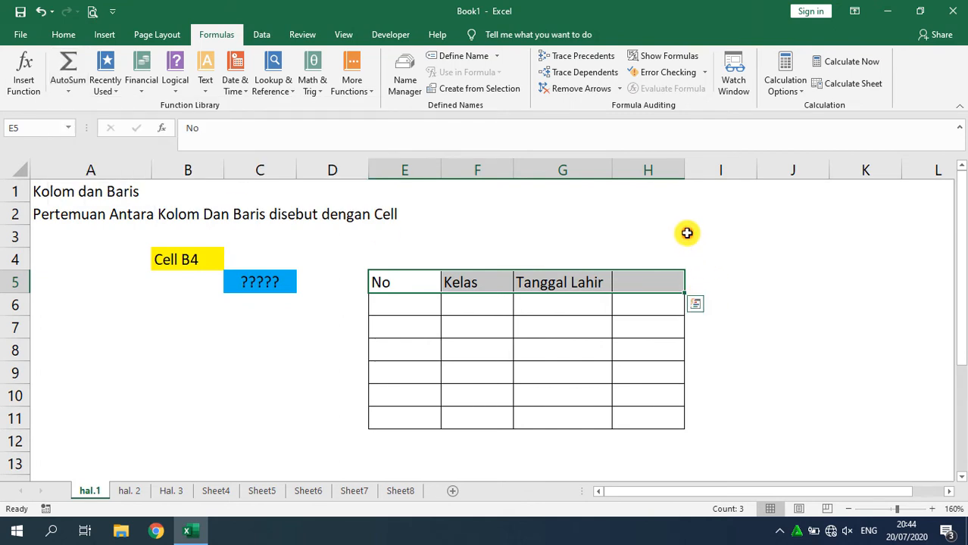
click(575, 234)
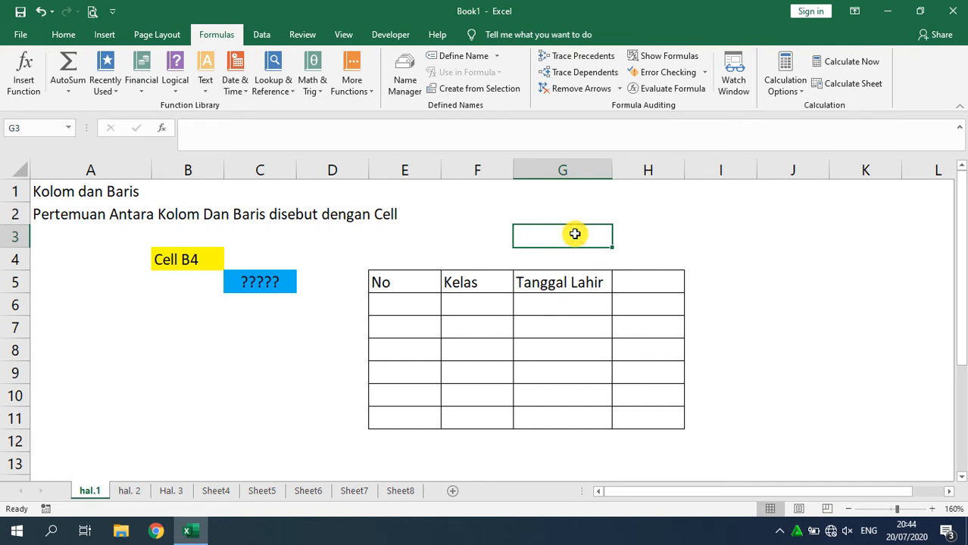
click(531, 205)
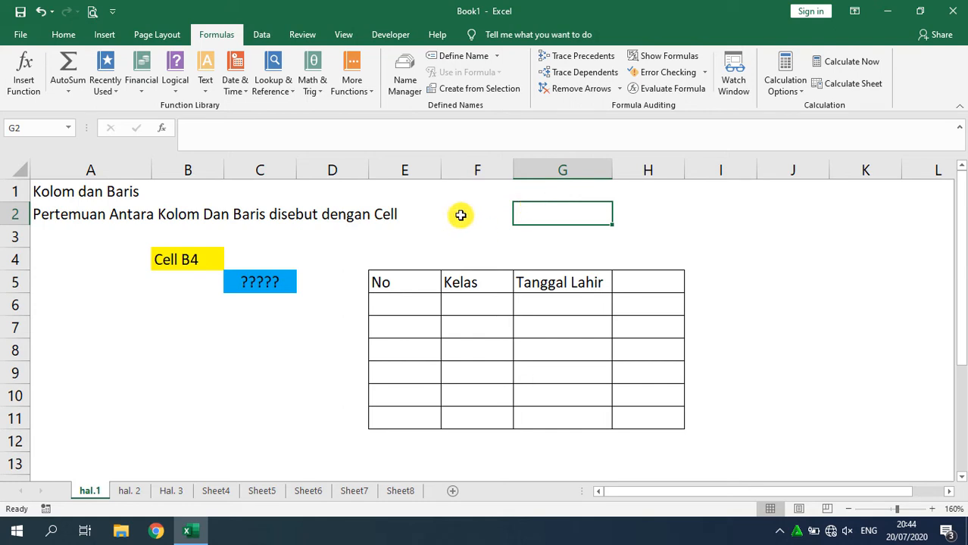
- Show the data commands and examine the Data Validation options without applying any of them
click(255, 30)
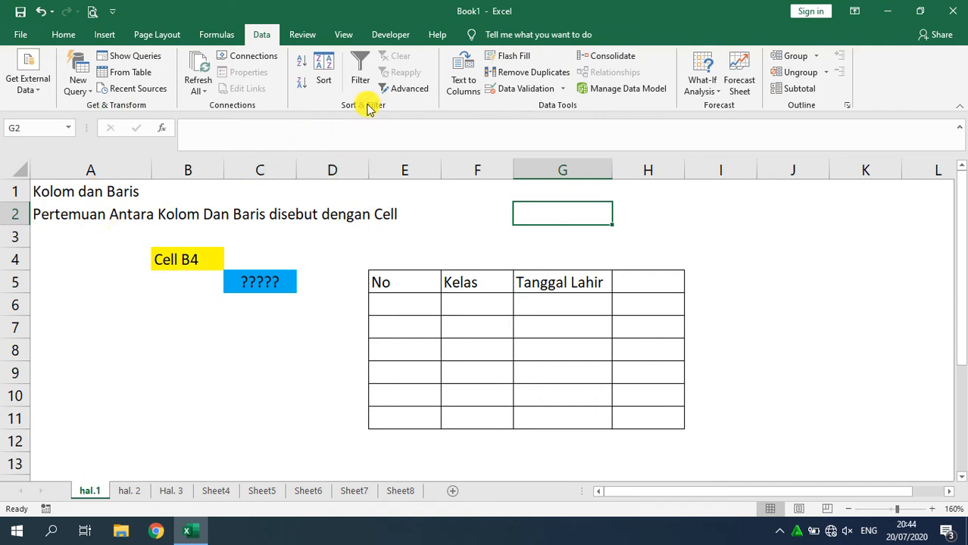
click(568, 90)
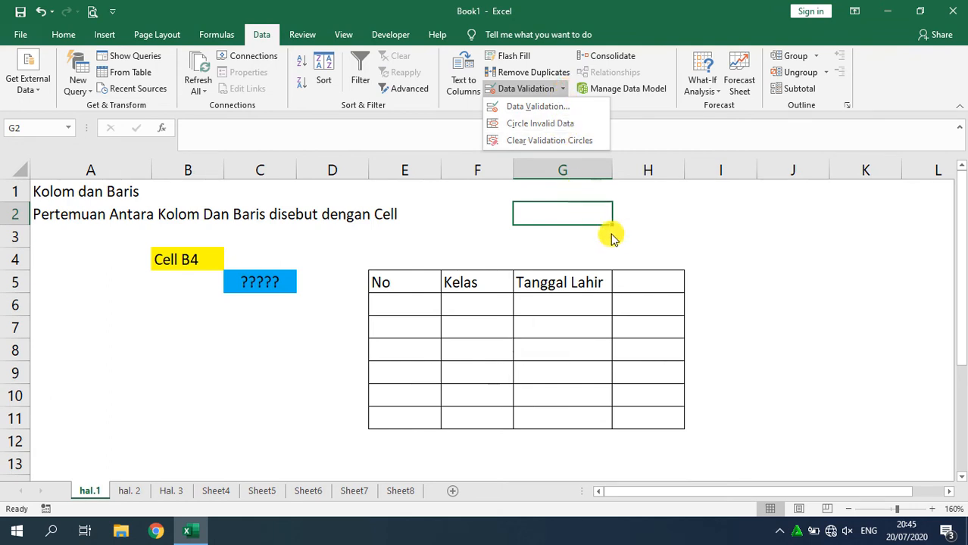
click(695, 256)
- Enter the header Agama in cell C9 and the entry Islam in cell C10
scroll(242, 301, down, 1)
click(257, 306)
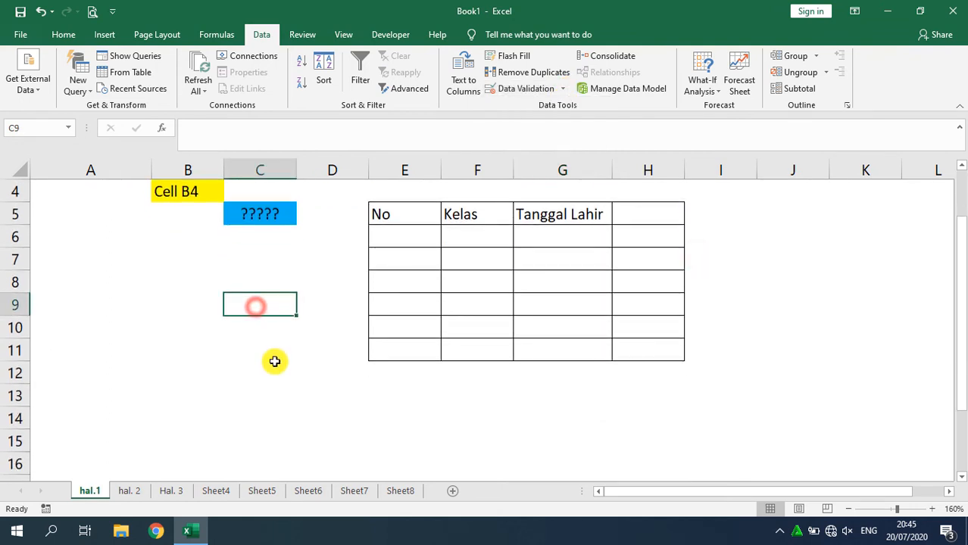
text(AGam)
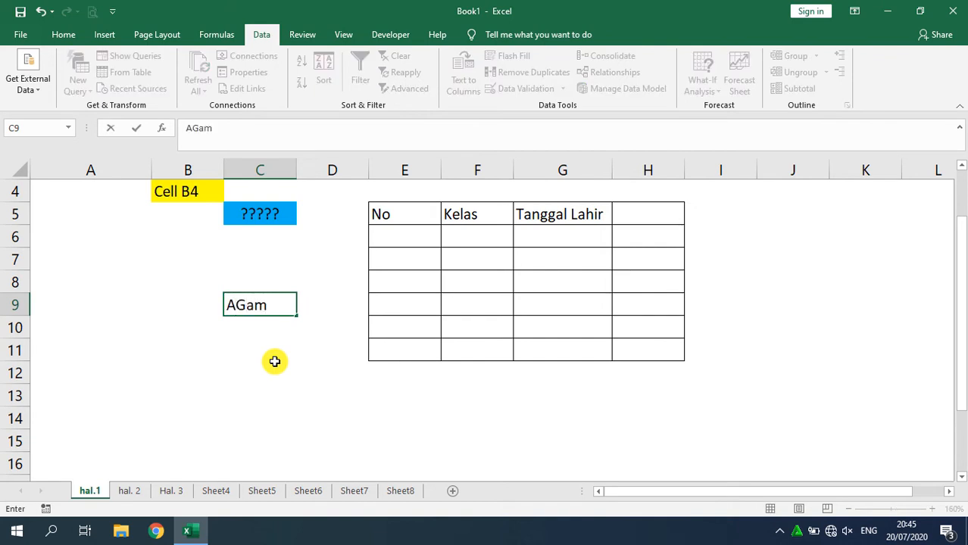
key(Left)
key(Left)
key(Right)
key(Right)
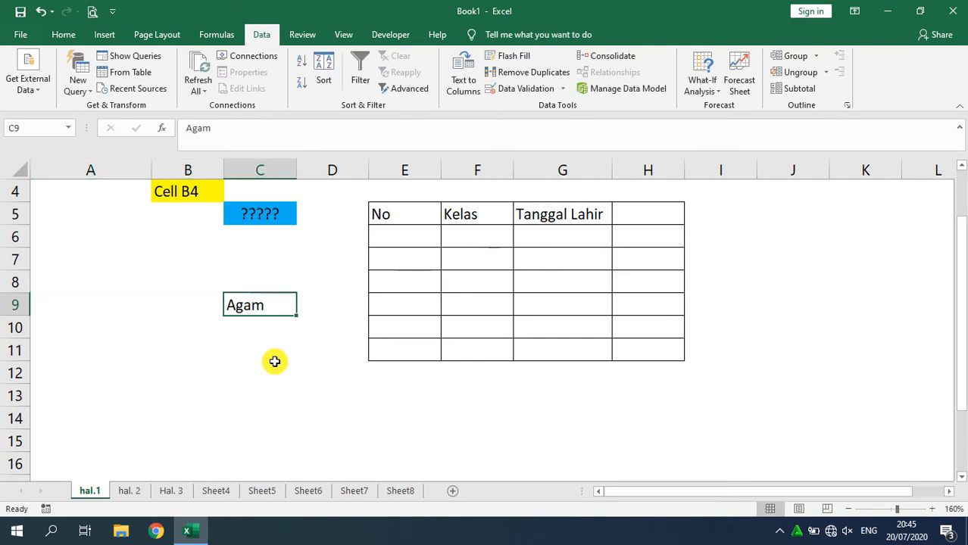
text(Aga)
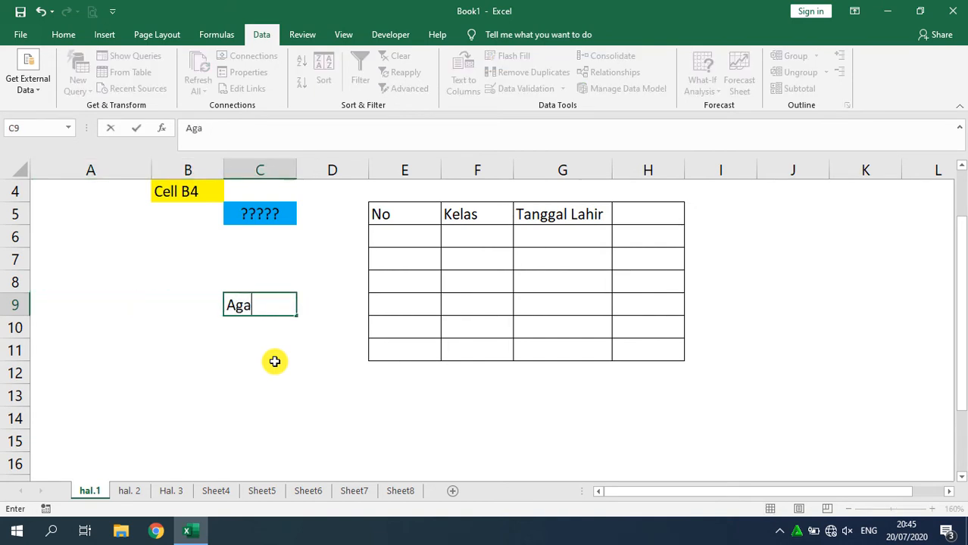
text(ma)
key(Return)
text(Isla)
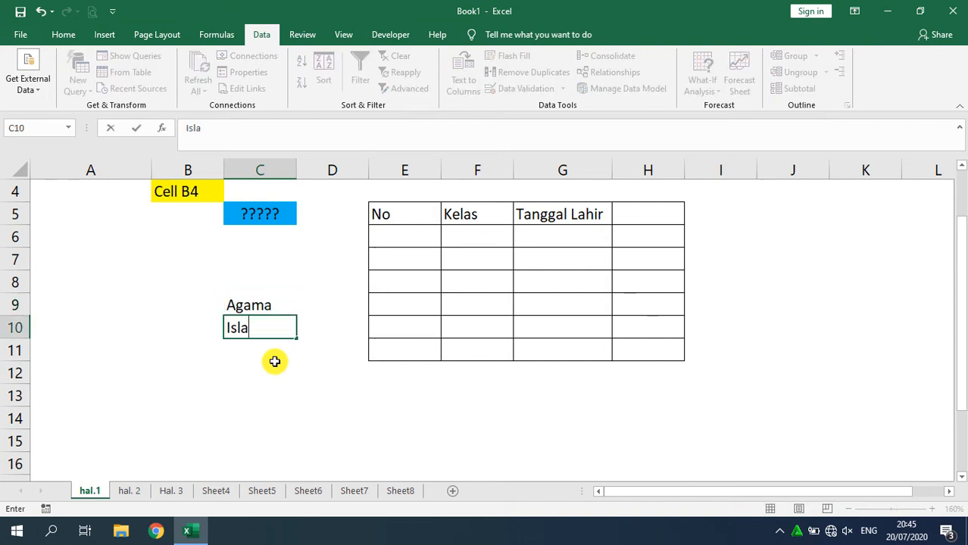
text(m)
key(Return)
- Apply Data Validation to cell C10, allowing a List with the source range =$C$10:$C$15
key(Up)
key(Up)
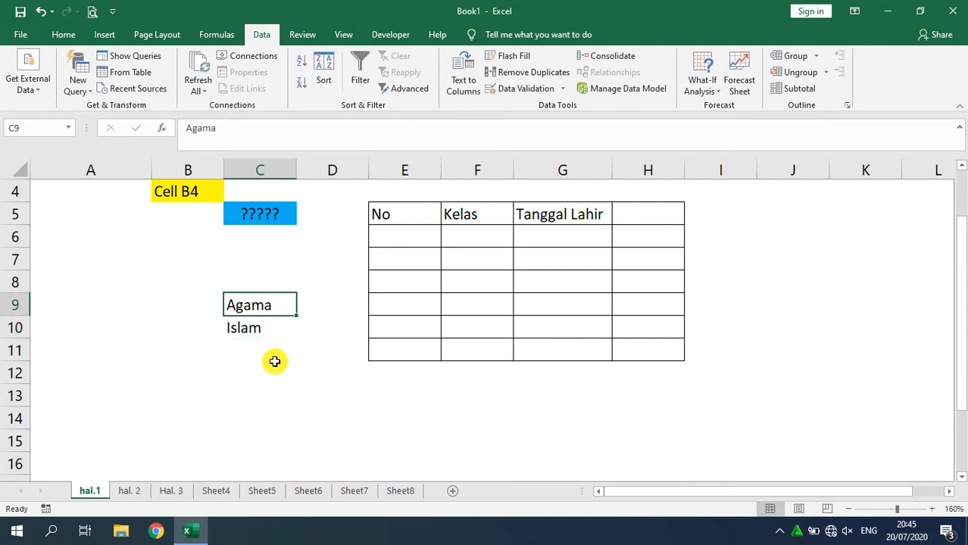
key(Down)
key(Up)
key(Right)
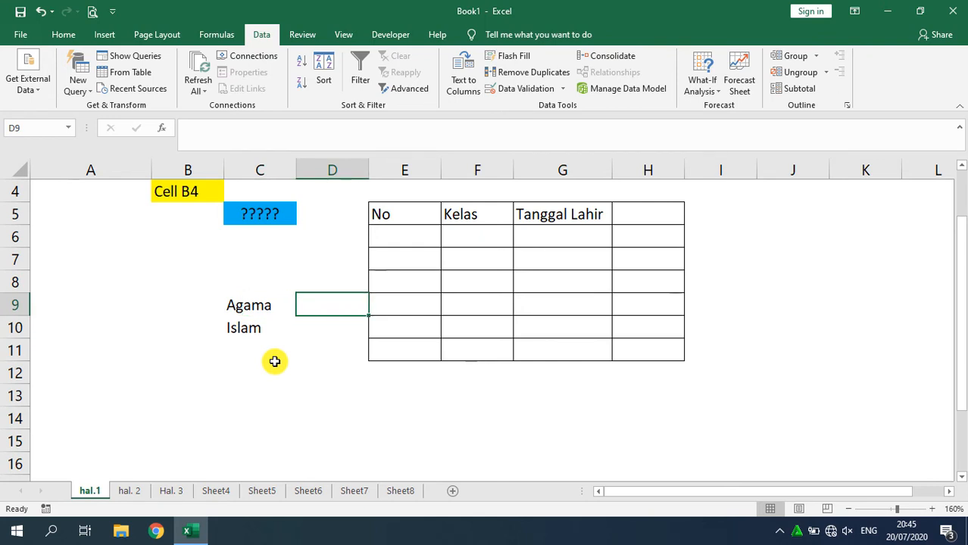
key(Left)
key(Down)
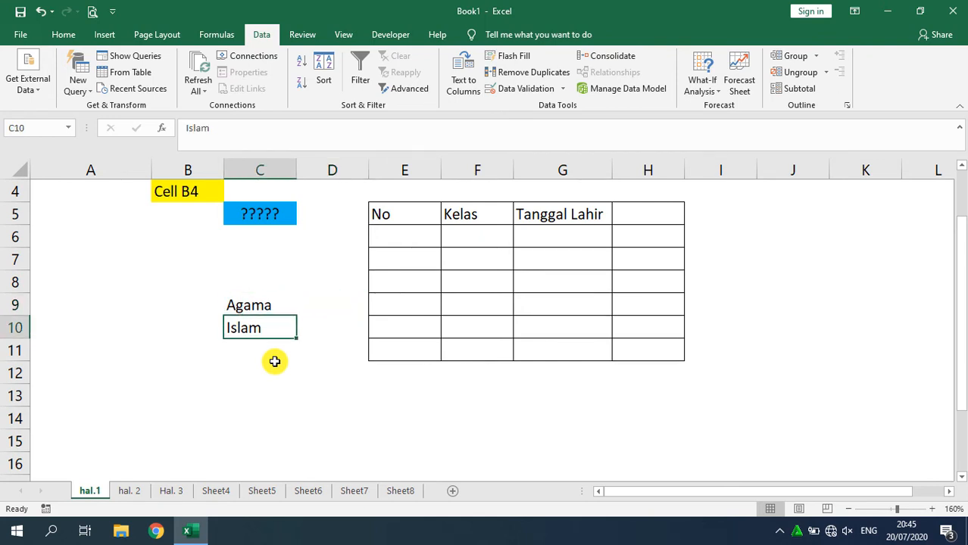
click(523, 90)
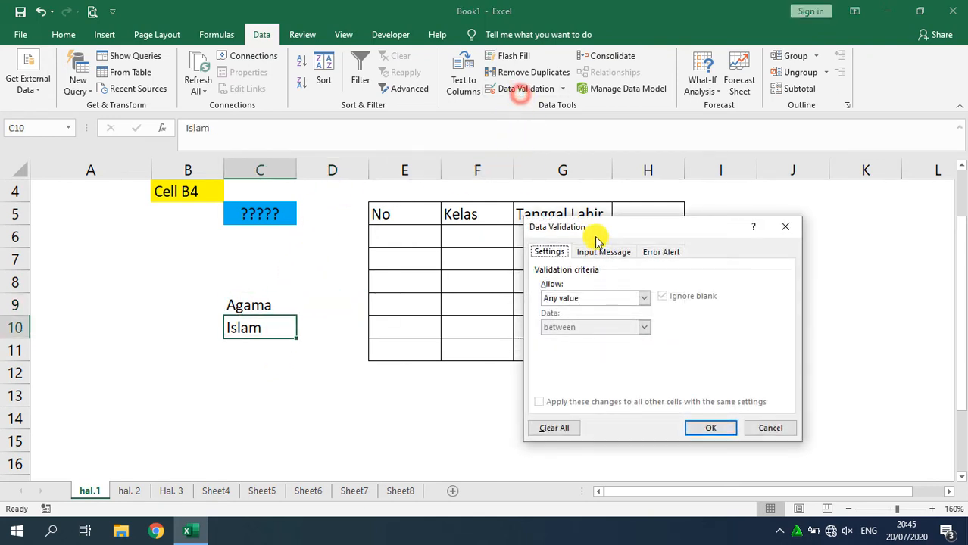
click(644, 298)
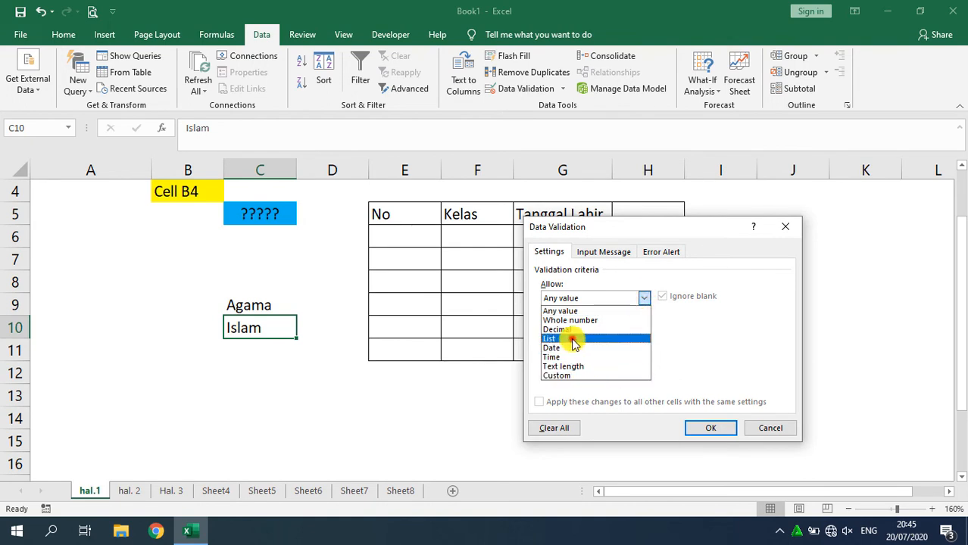
click(573, 344)
click(729, 357)
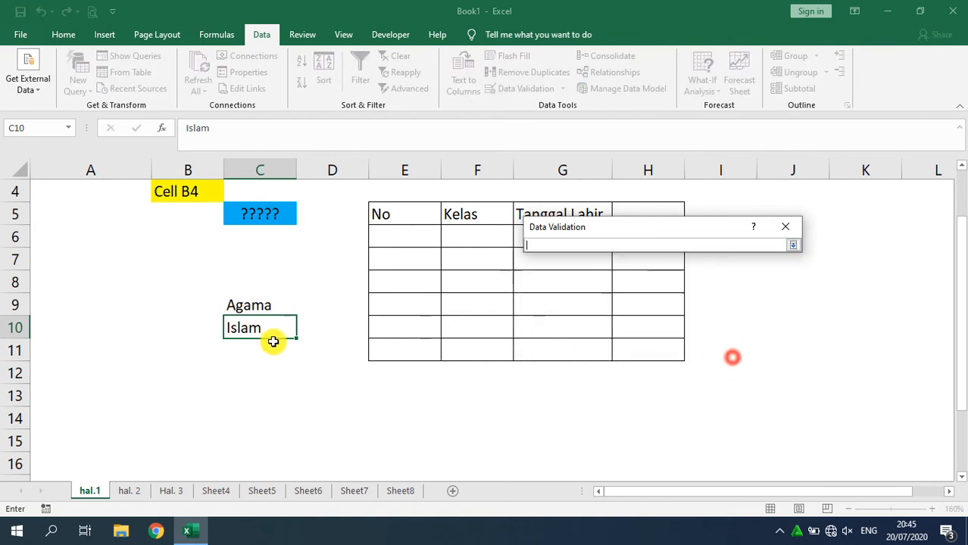
drag(267, 329, 279, 436)
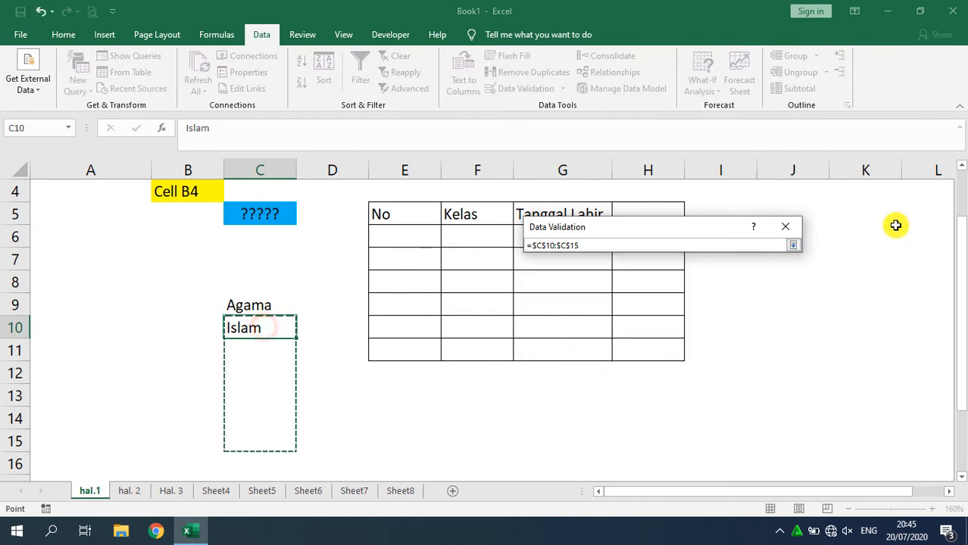
click(793, 245)
click(729, 430)
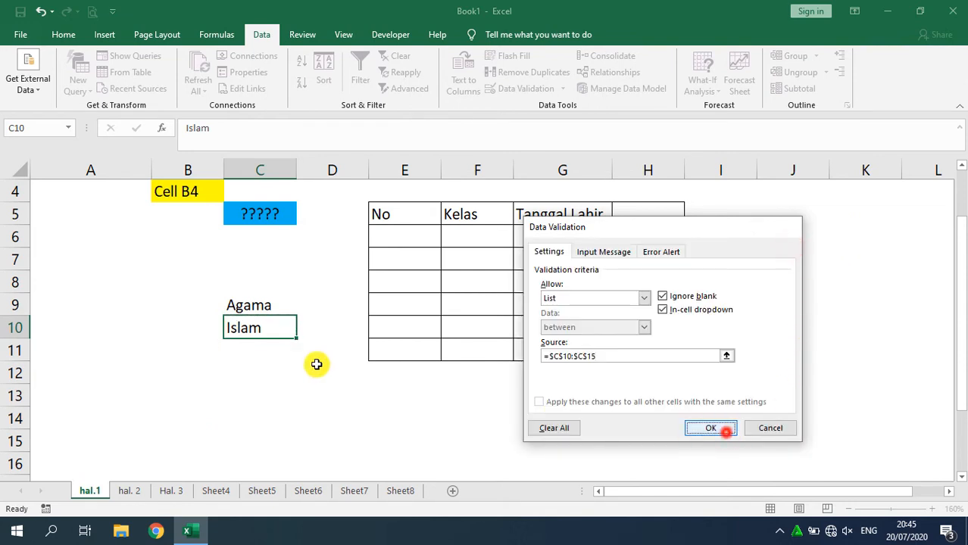
- Examine the choices offered by cell C10's drop-down list without changing the selected entry
click(303, 336)
click(303, 332)
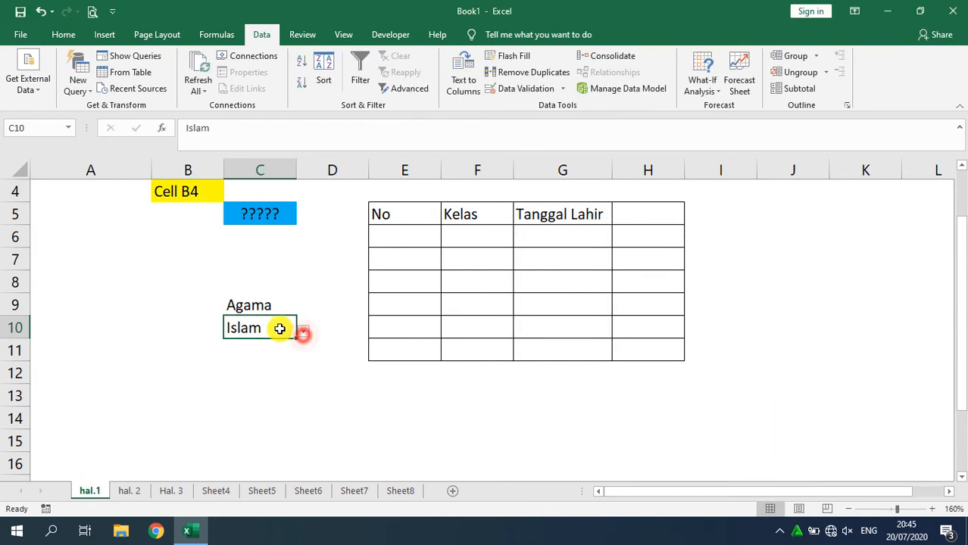
click(303, 331)
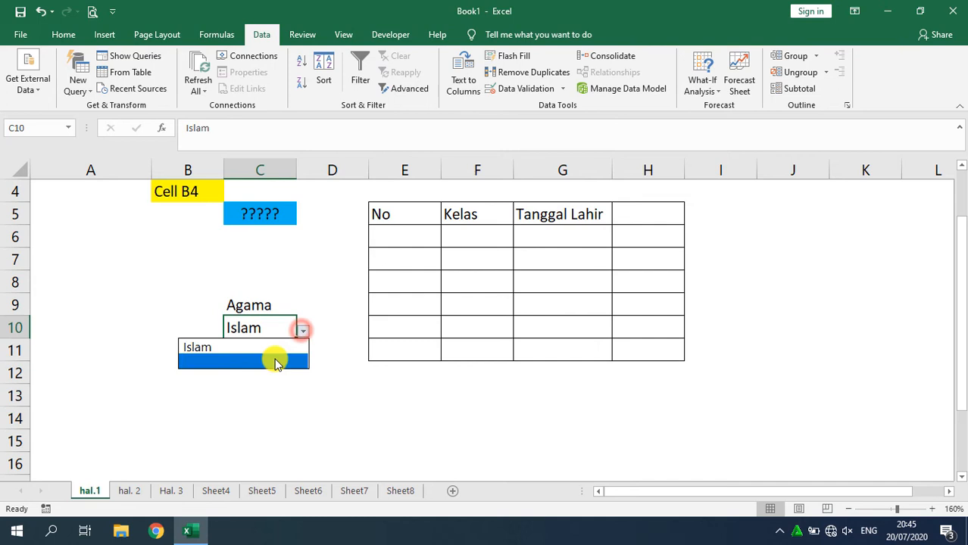
click(317, 350)
- Enter Kristen in cell C11 and check the choices in cell C10's drop-down list
click(274, 353)
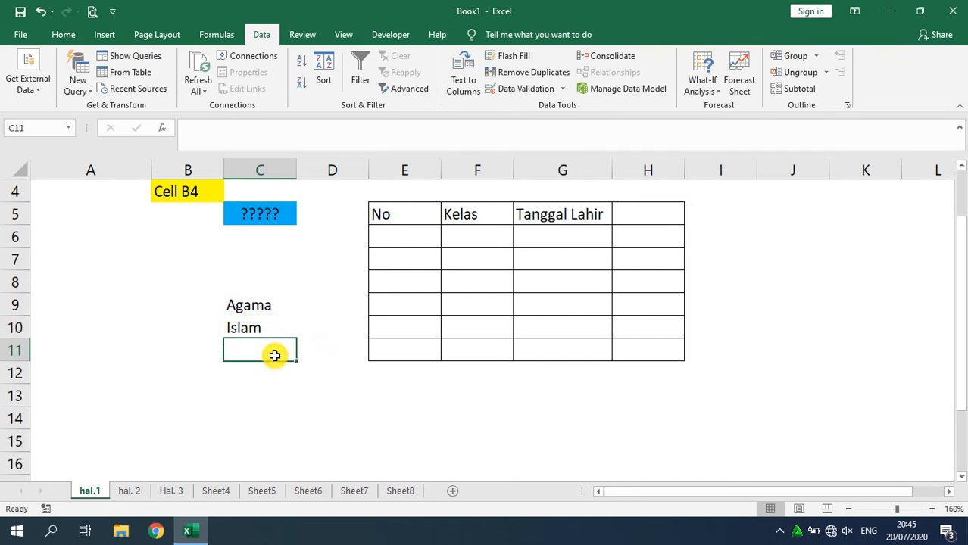
text(Kri)
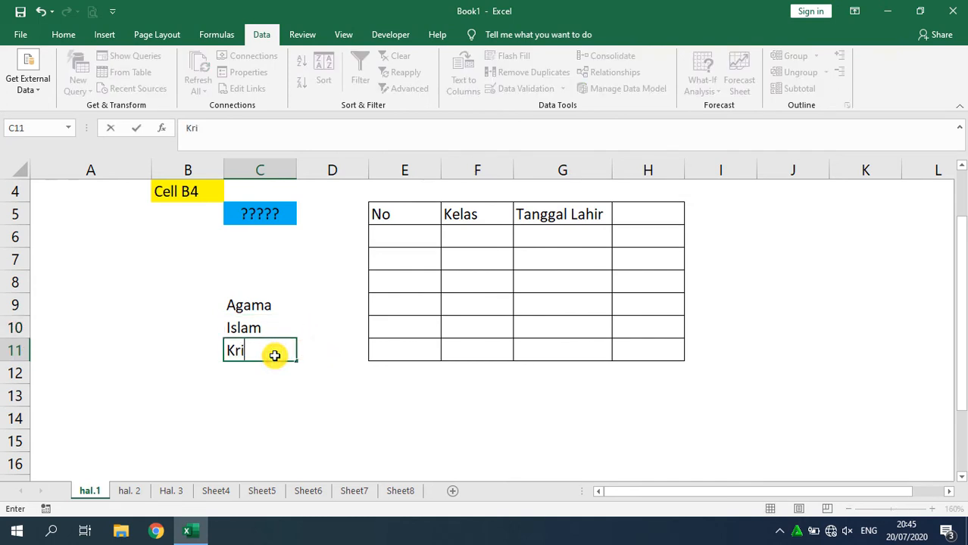
text(ste)
key(Return)
click(263, 327)
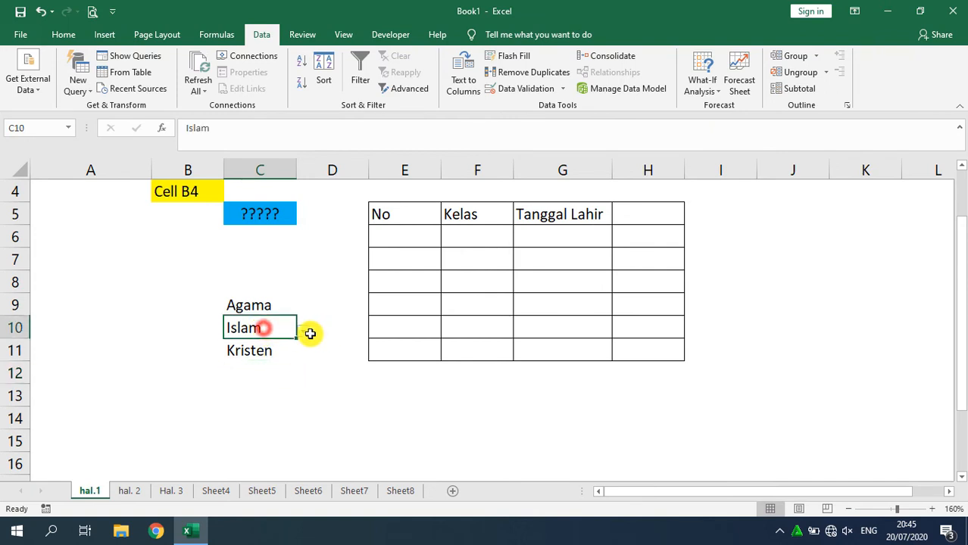
click(304, 331)
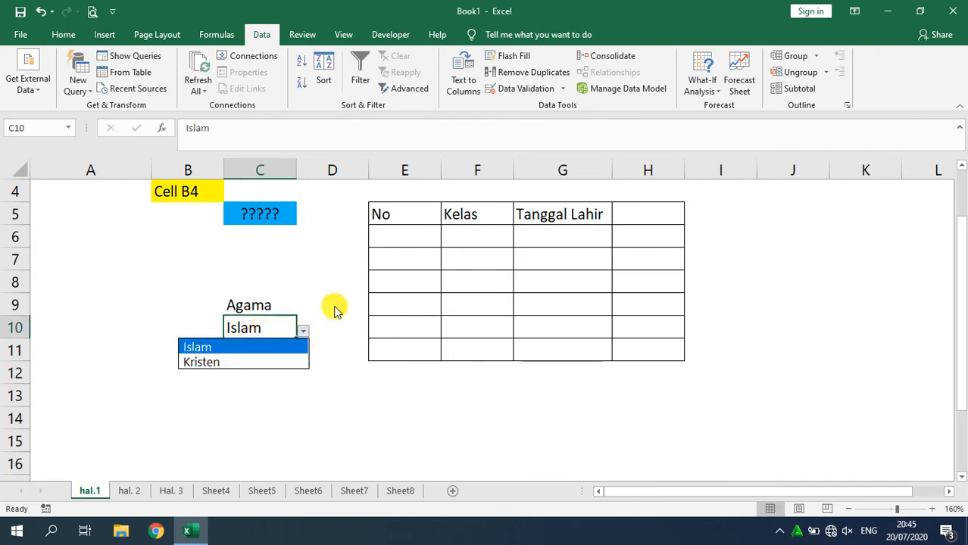
click(310, 241)
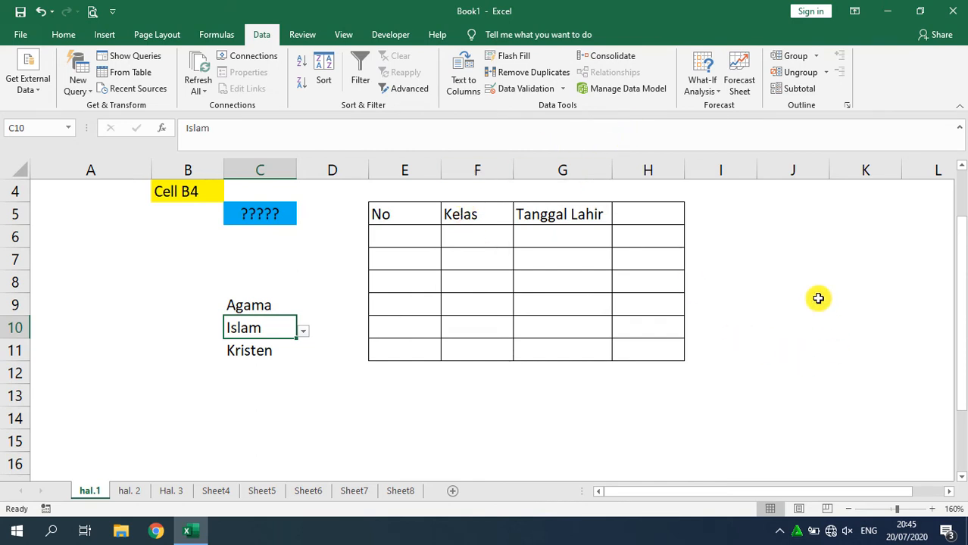
- Show the review commands, followed by the view commands
click(297, 35)
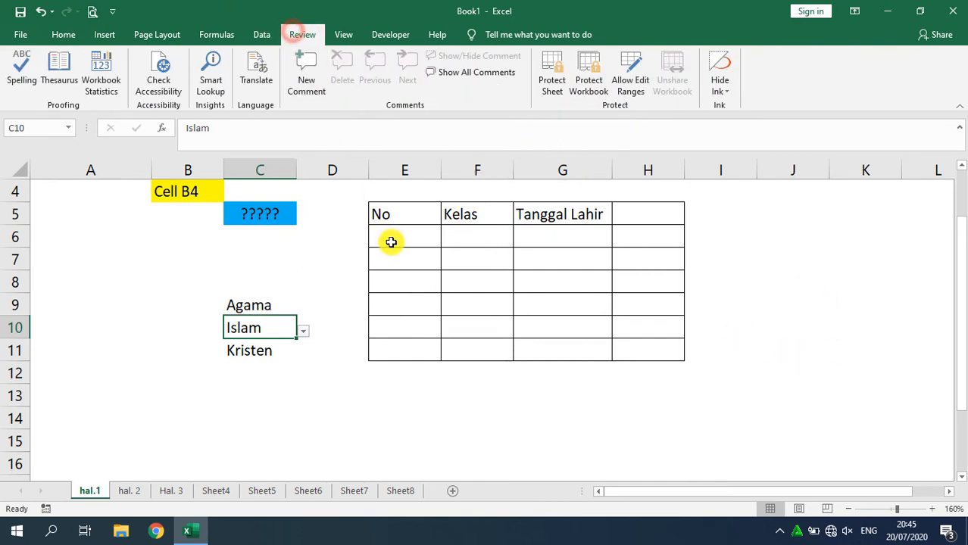
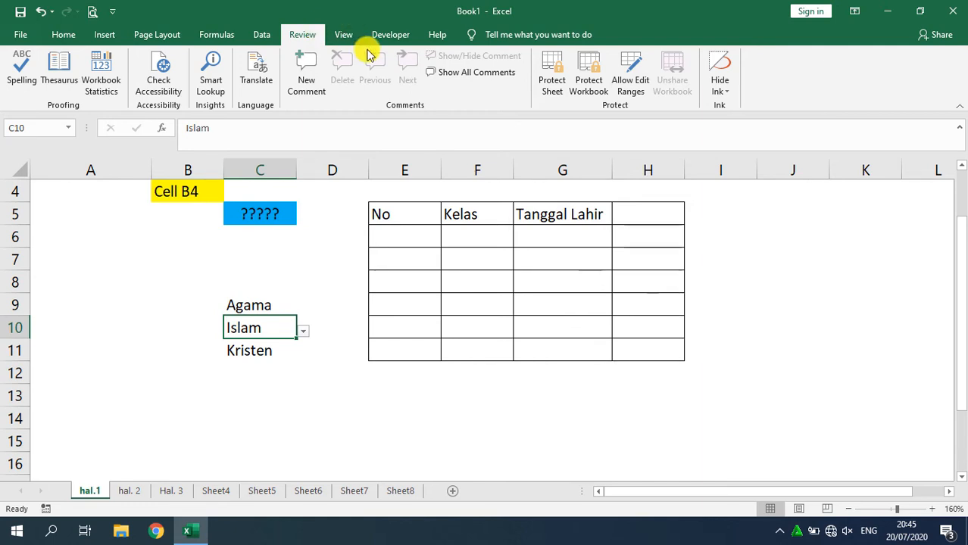
click(347, 33)
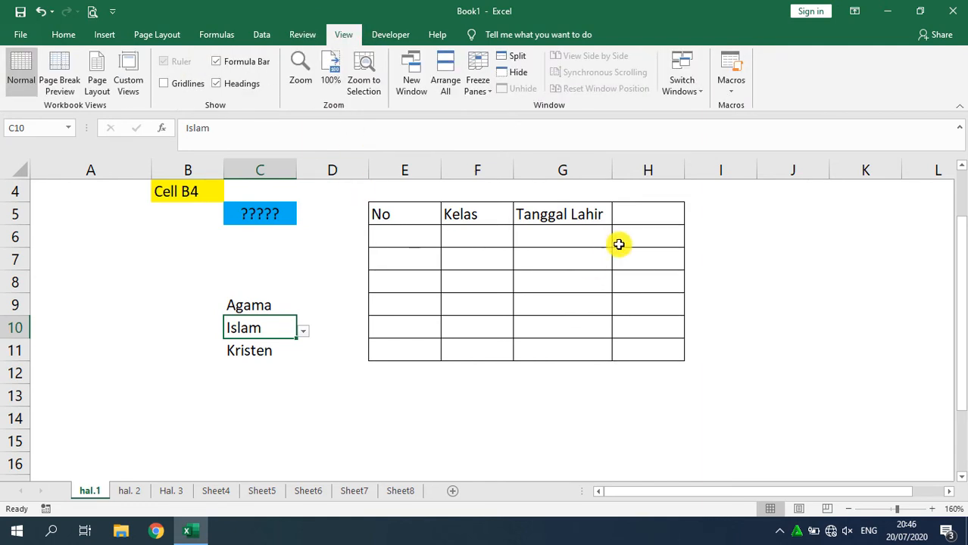
- Demonstrate the worksheet gridlines by switching them on and off twice, pointing out cells in column B, and leave them hidden
click(165, 84)
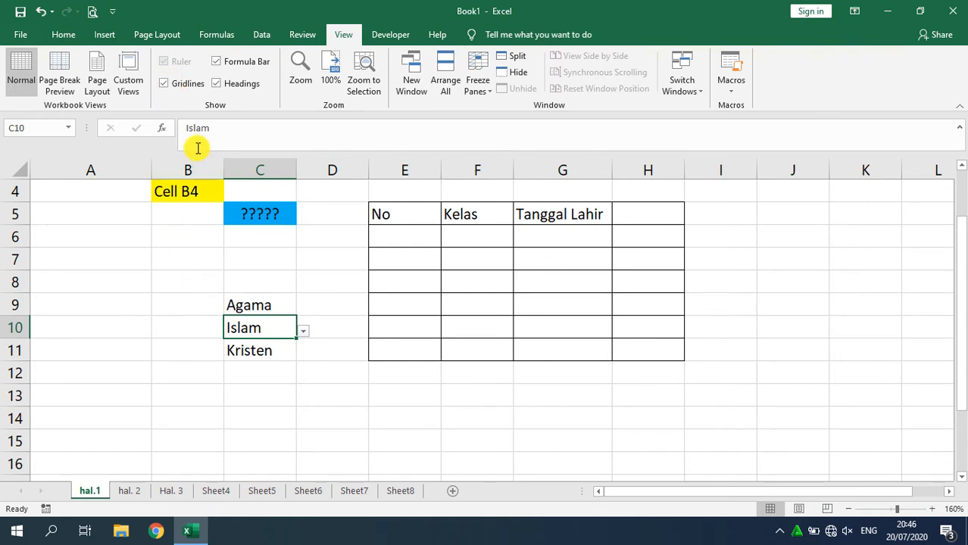
drag(173, 237, 194, 342)
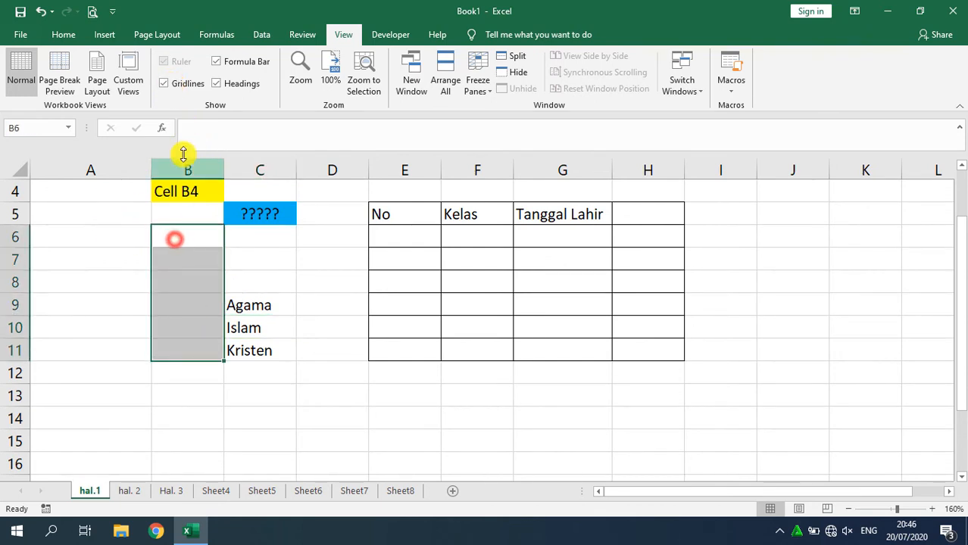
click(218, 235)
click(179, 86)
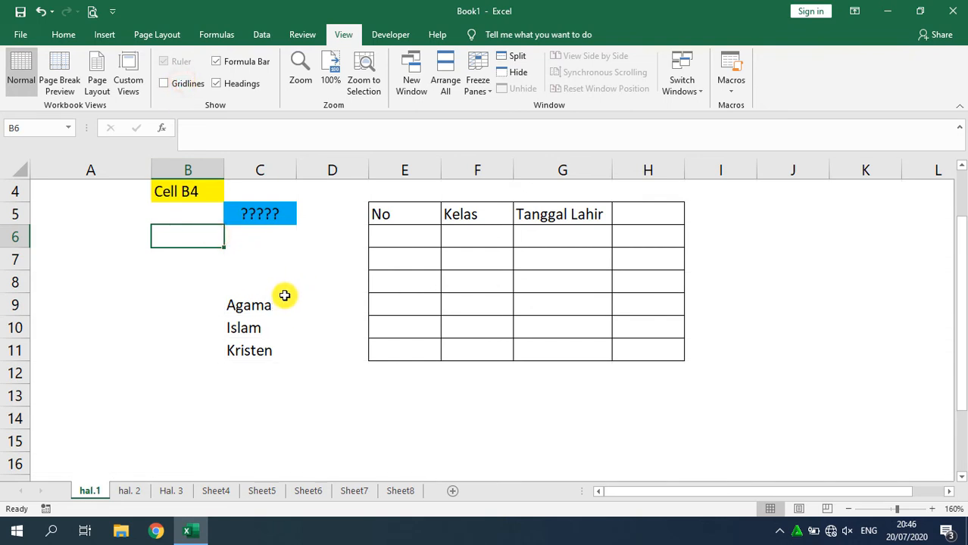
mouse_move(196, 248)
mouse_down()
mouse_move(198, 271)
mouse_move(194, 250)
mouse_up()
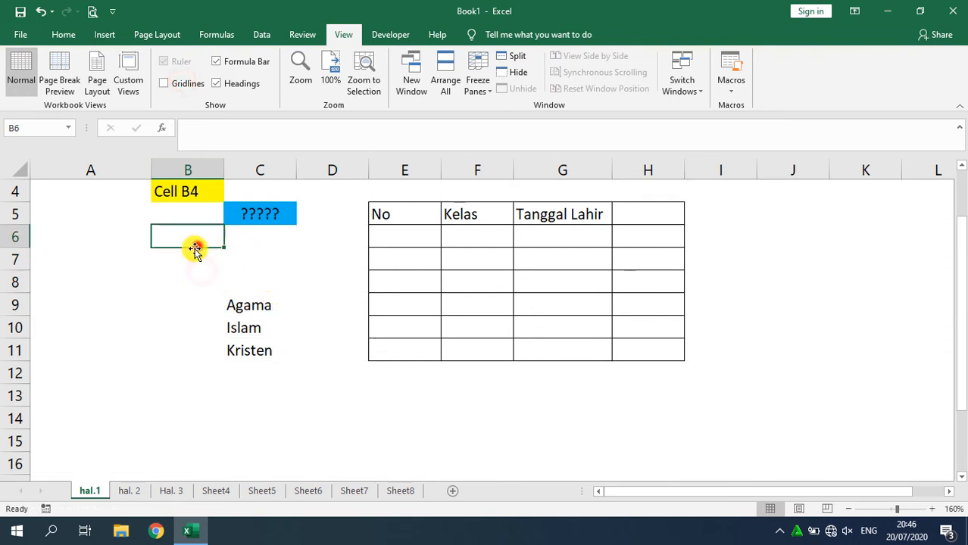
click(180, 84)
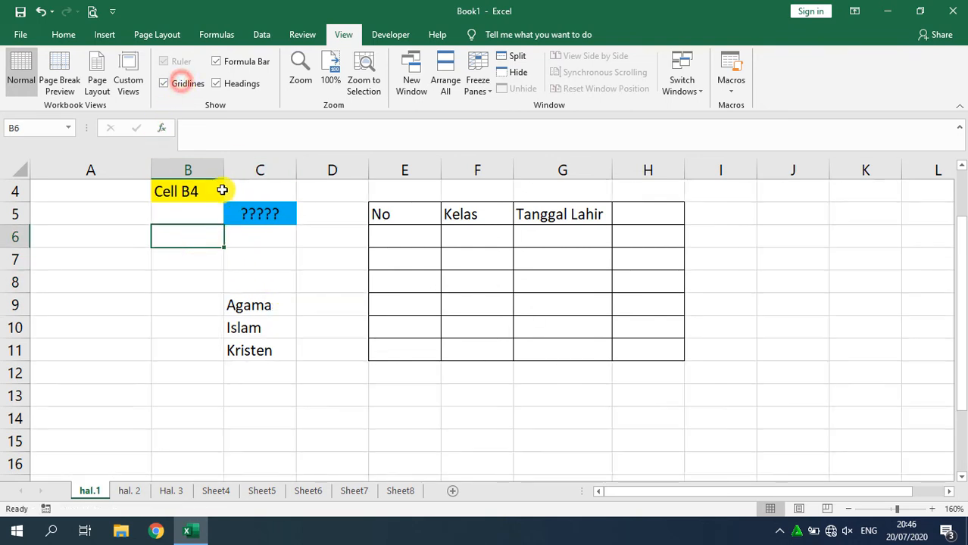
drag(219, 261, 218, 294)
click(164, 83)
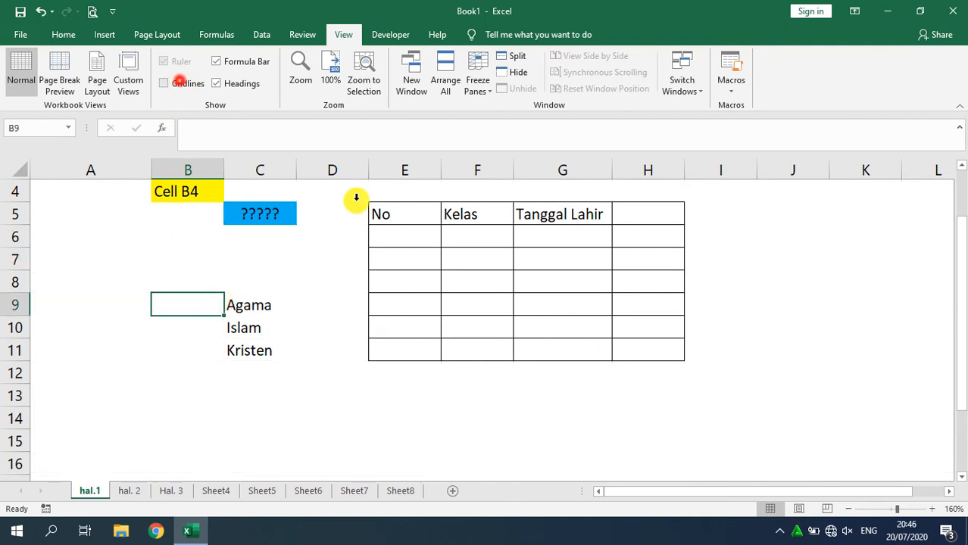
- Point out the table area around B5:G8 and switch the worksheet gridlines back on
drag(205, 212, 612, 281)
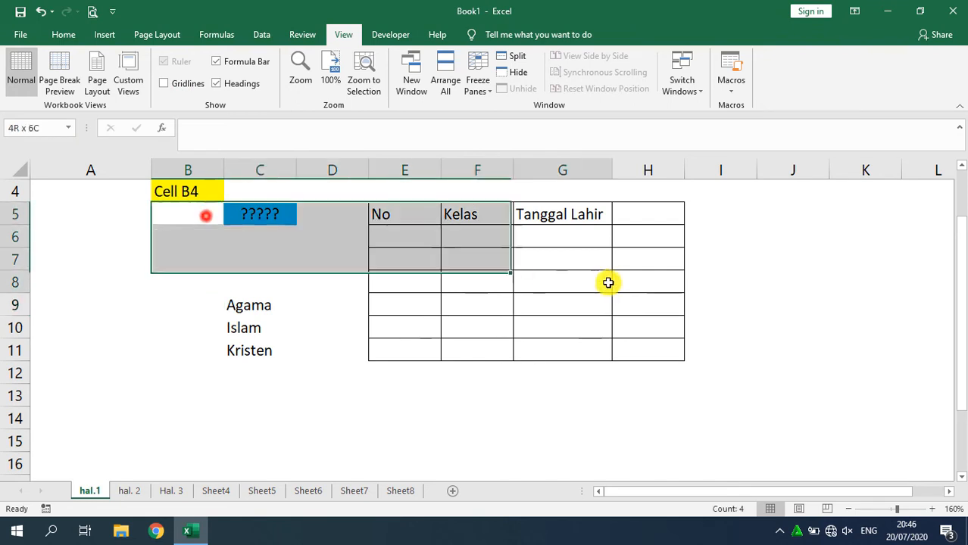
click(624, 335)
click(181, 87)
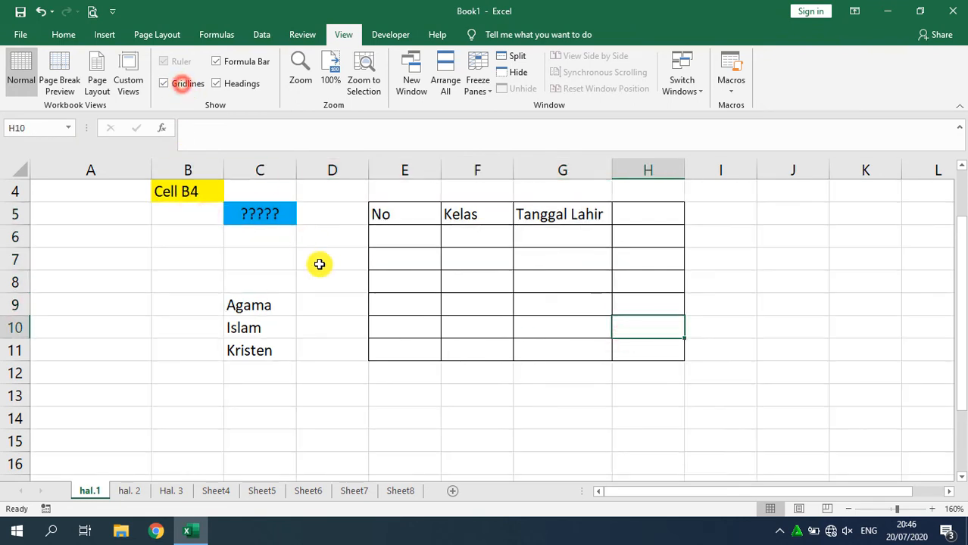
click(319, 262)
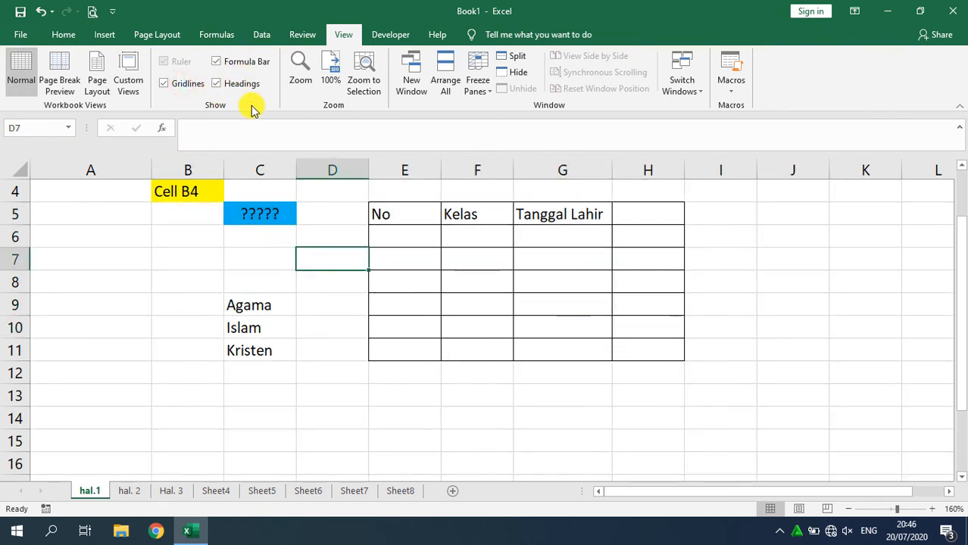
- Examine the Freeze Panes choices without applying any, selecting cell D5 as a possible freeze point
click(478, 94)
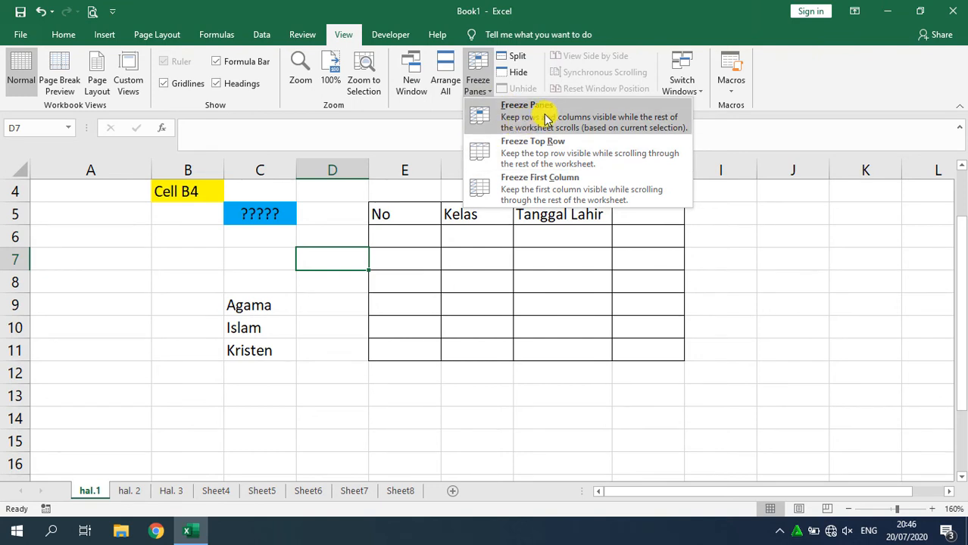
click(715, 303)
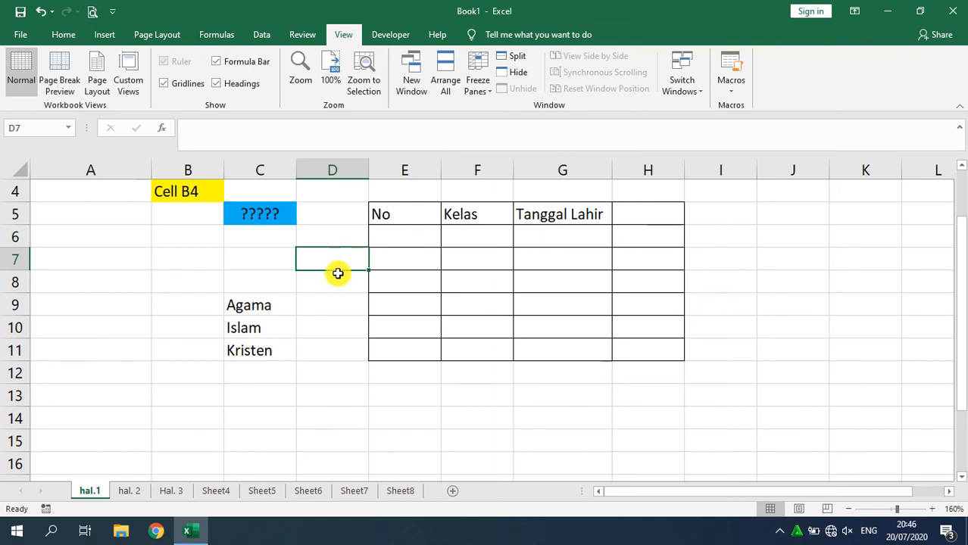
scroll(338, 274, down, 1)
scroll(338, 274, up, 2)
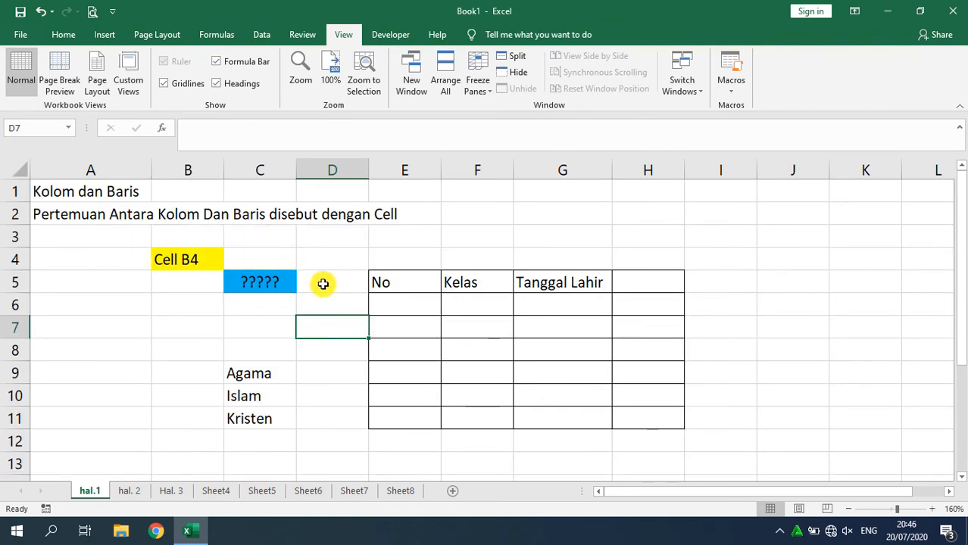
click(323, 283)
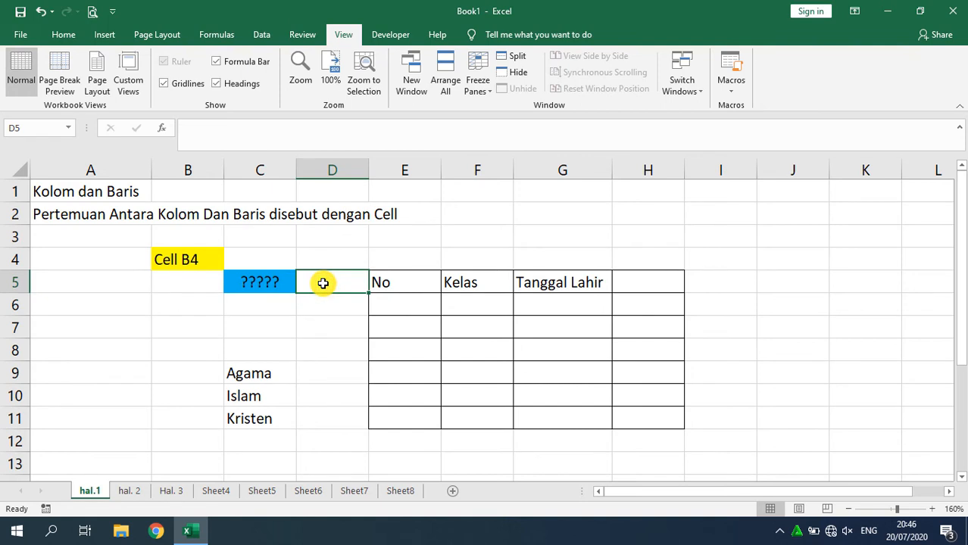
click(477, 87)
click(475, 91)
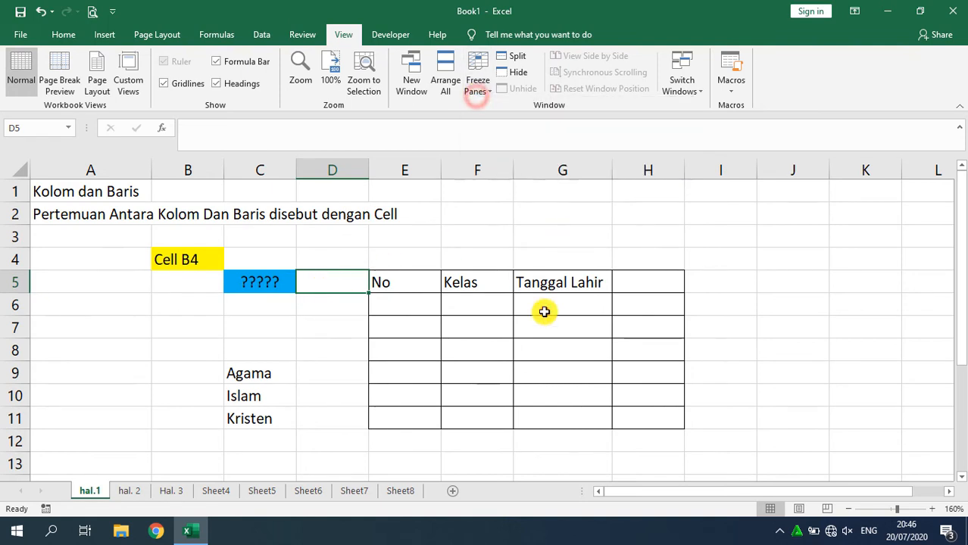
scroll(400, 279, down, 1)
scroll(400, 281, up, 1)
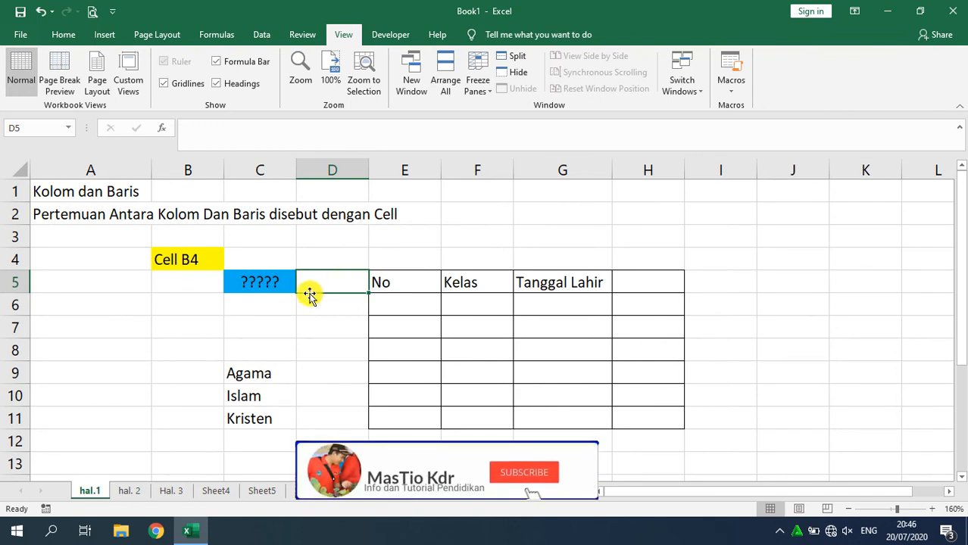
- Point out cells D3 and D4 and check how the unfrozen rows move when browsing down the sheet
click(321, 255)
click(319, 237)
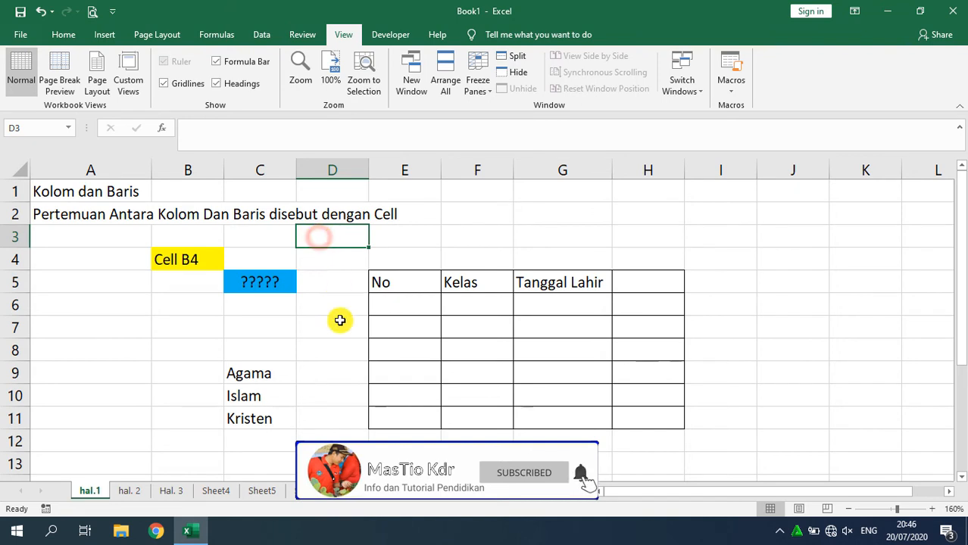
click(326, 255)
click(317, 238)
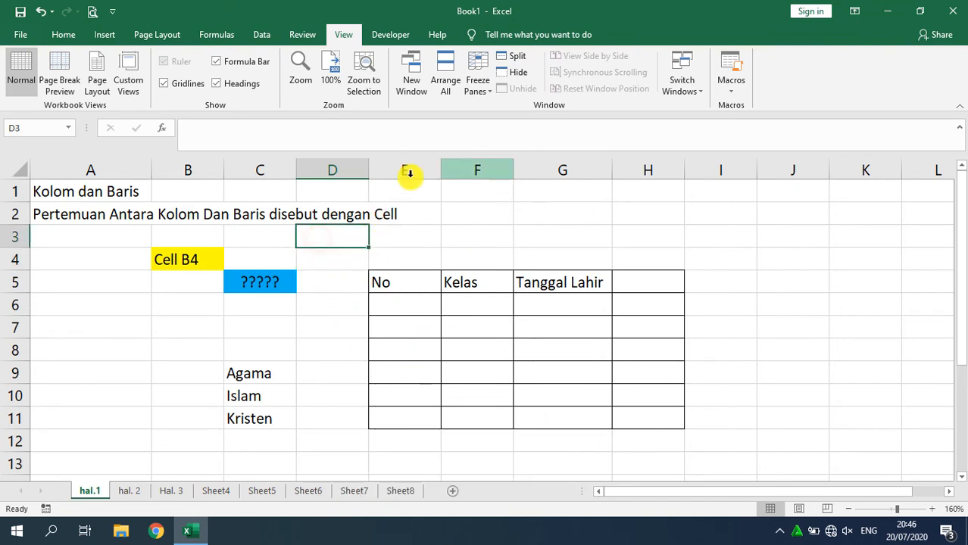
scroll(209, 356, down, 2)
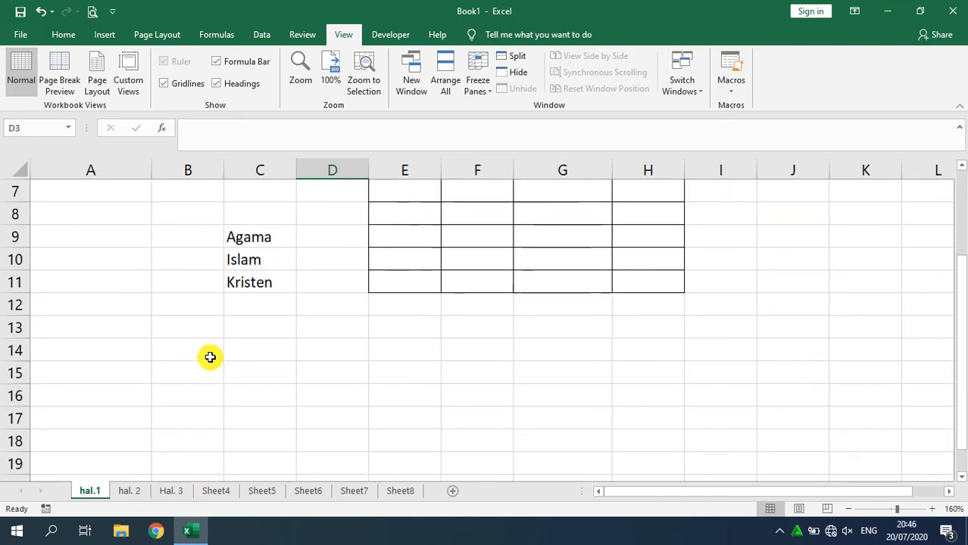
scroll(209, 356, up, 2)
- Travel along row 3 from cell A3 to column R and back to check how the unfrozen columns move
click(126, 234)
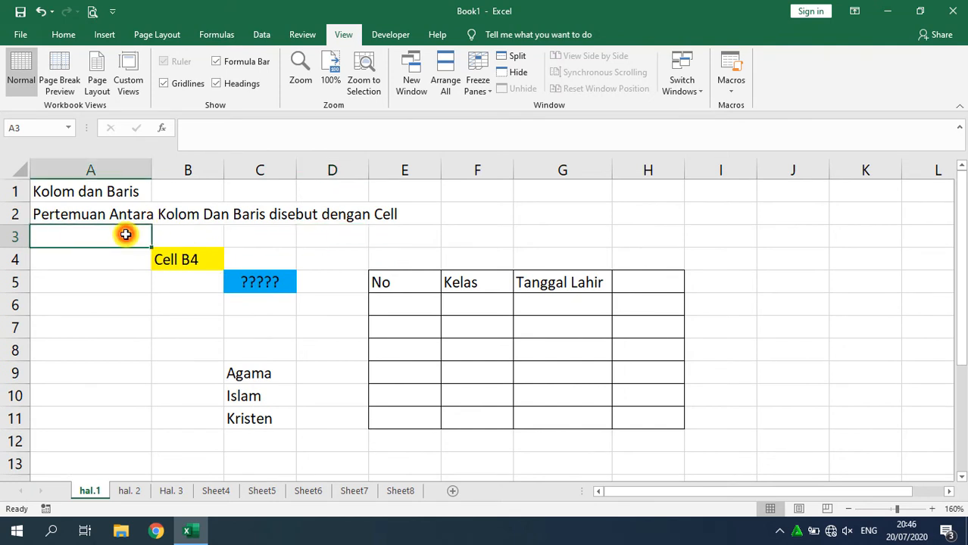
key(Right)
key(Right)
key(Right)
key(Right)
key(Right)
key(Right)
key(Right)
key(Right)
key(Right)
key(Right)
key(Right)
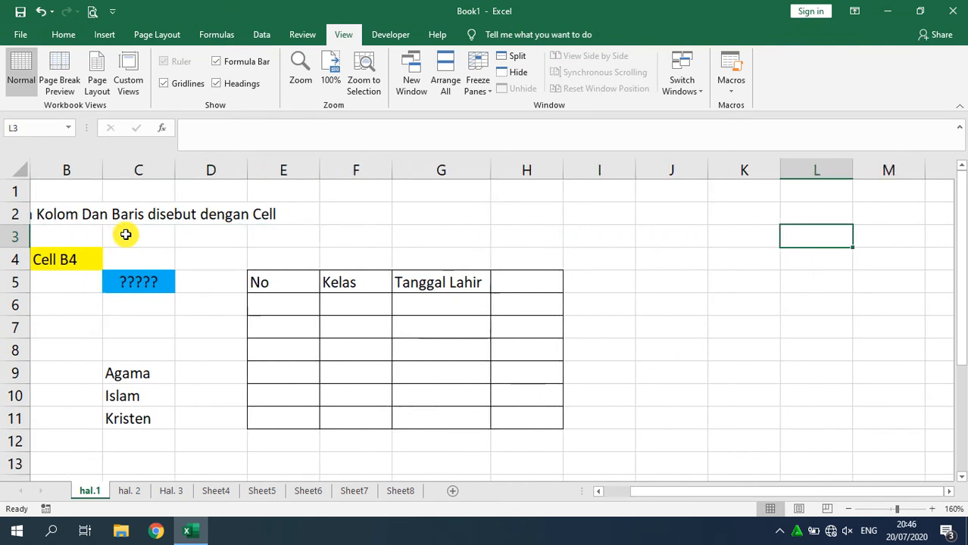
key(Right)
key(Right)
key(Right)
key(Right)
key(Right)
key(Right)
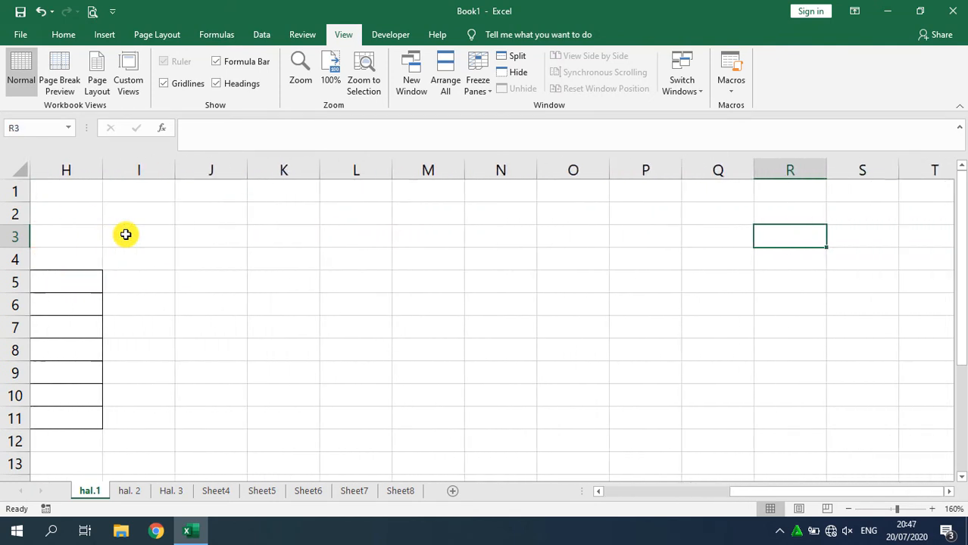
key(Left)
key(Left)
key(Left)
key(Left)
key(Left)
key(Left)
key(Left)
key(Left)
key(Left)
key(Left)
key(Left)
key(Left)
key(Left)
key(Left)
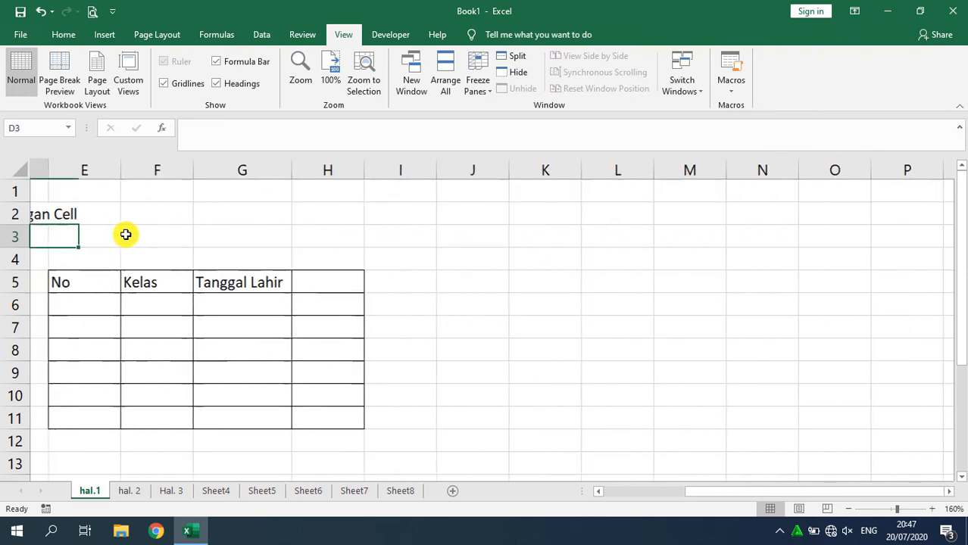
key(Left)
key(Left)
key(Left)
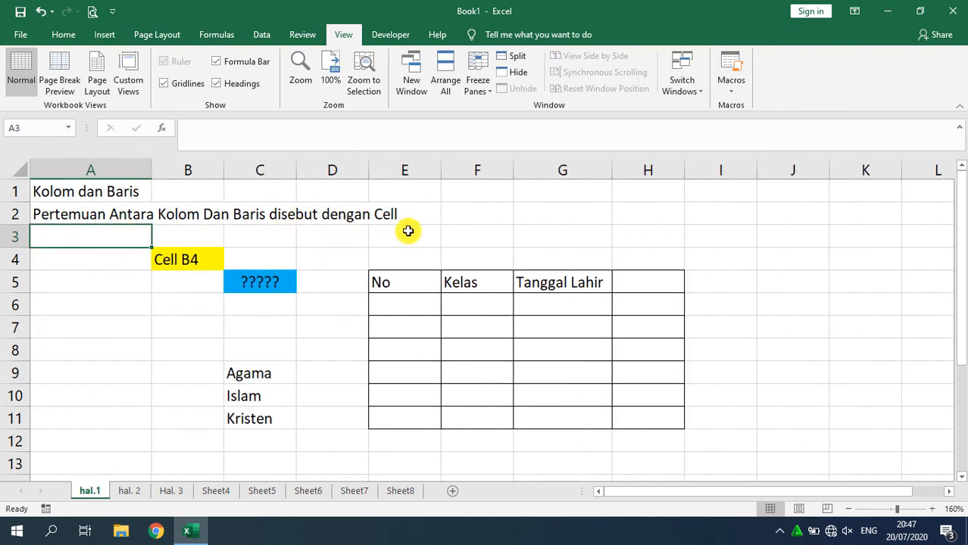
- Freeze the panes at cell E3, fixing rows 1 and 2 and columns A to D
click(408, 231)
click(476, 87)
click(502, 119)
- Move along row 3 past the frozen columns and enter afkasdkfaksdfa in cell T3
key(Right)
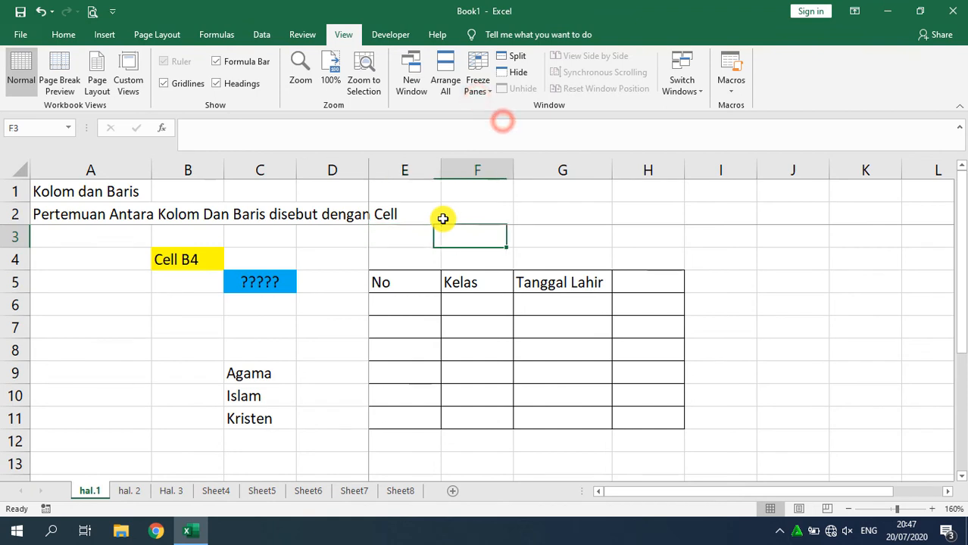
key(Right)
key(Right)
key(Right)
key(Right)
key(Right)
key(Right)
key(Right)
key(Right)
key(Right)
key(Right)
key(Right)
key(Right)
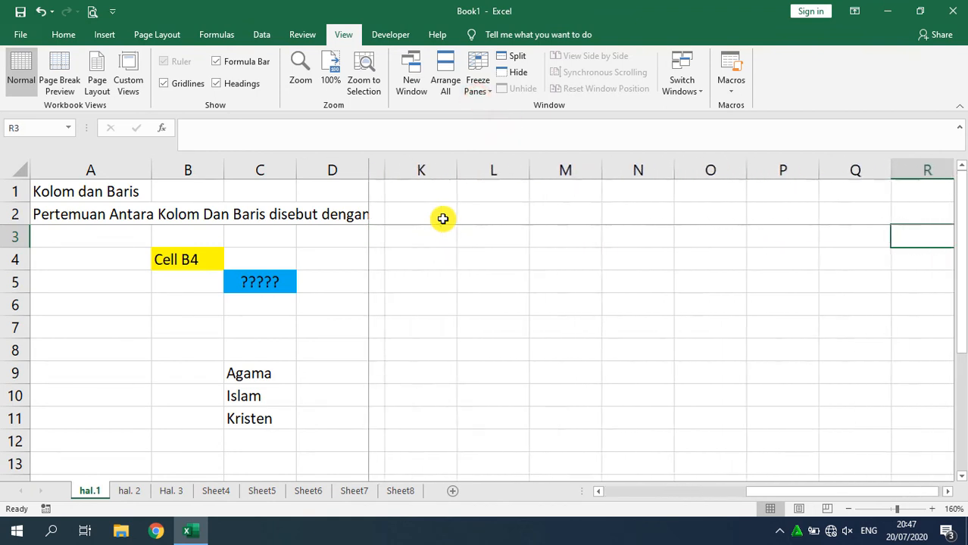
key(Right)
key(Right)
text(afkasdkfaksdfa)
key(Return)
- Continue along row 4 to column AF and highlight cells in frozen columns A to C to point them out
key(Right)
key(Right)
key(Right)
key(Right)
key(Right)
key(Right)
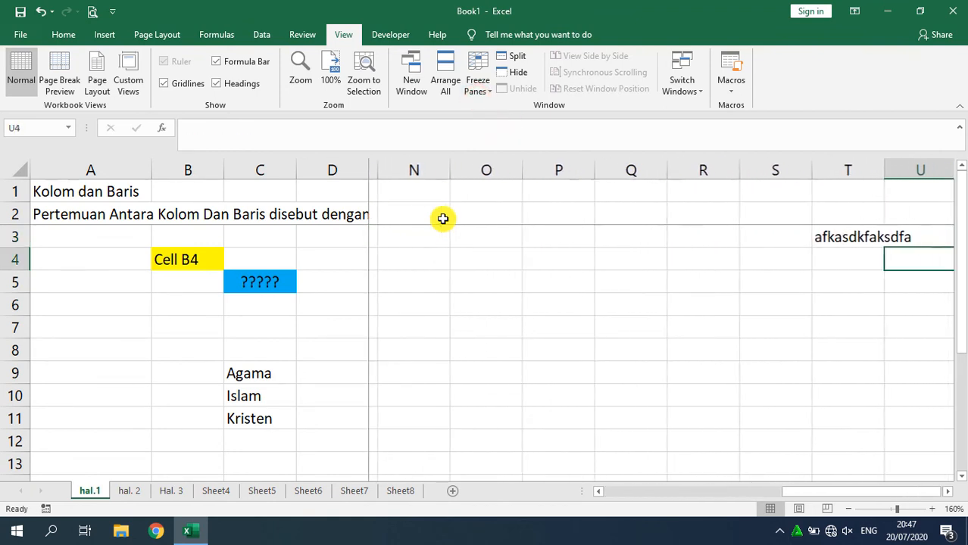
key(Right)
key(Right)
key(Right)
key(Right)
key(Right)
key(Right)
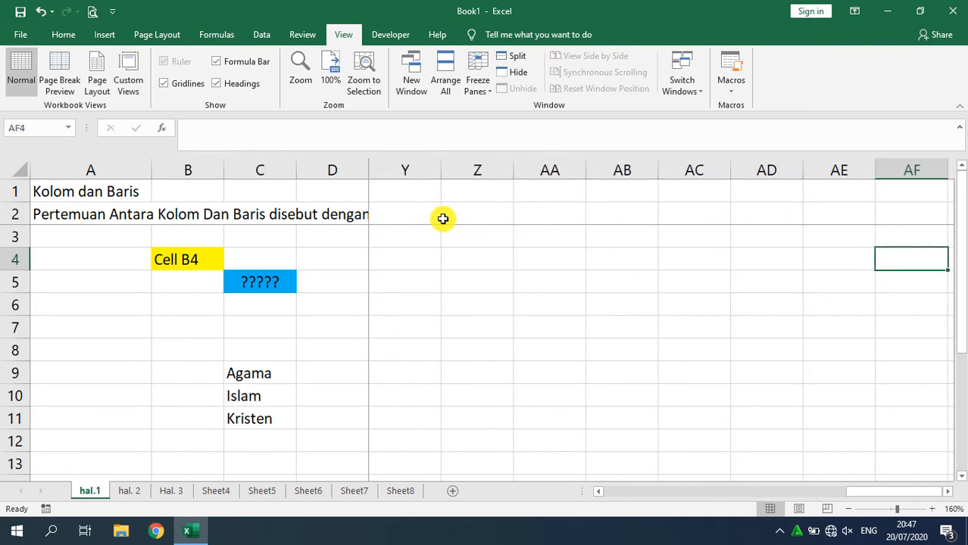
drag(125, 218, 238, 419)
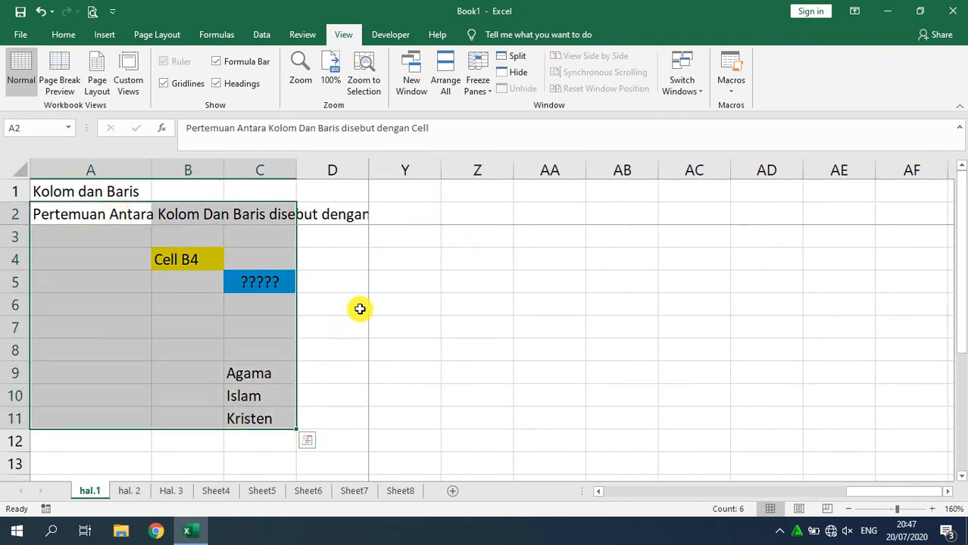
click(359, 308)
drag(74, 198, 296, 320)
click(360, 276)
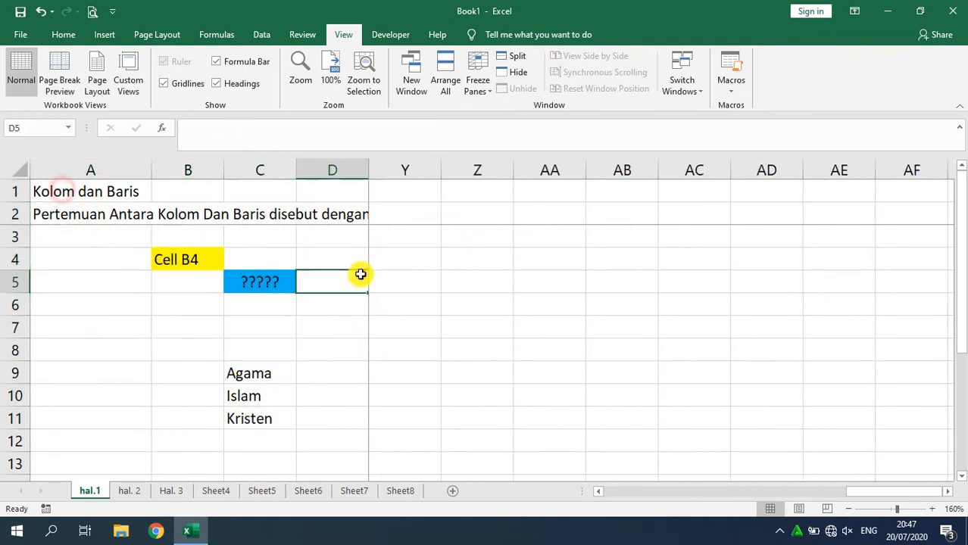
- Enter the headings No, Nama and Kelas in cells Y3, Z3 and AA3
click(382, 234)
click(412, 263)
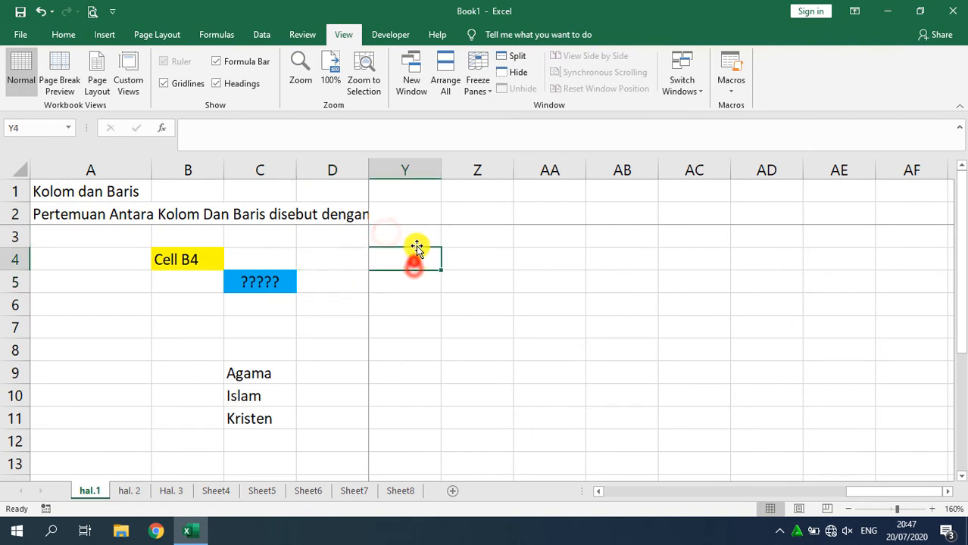
click(413, 242)
text(No)
key(Return)
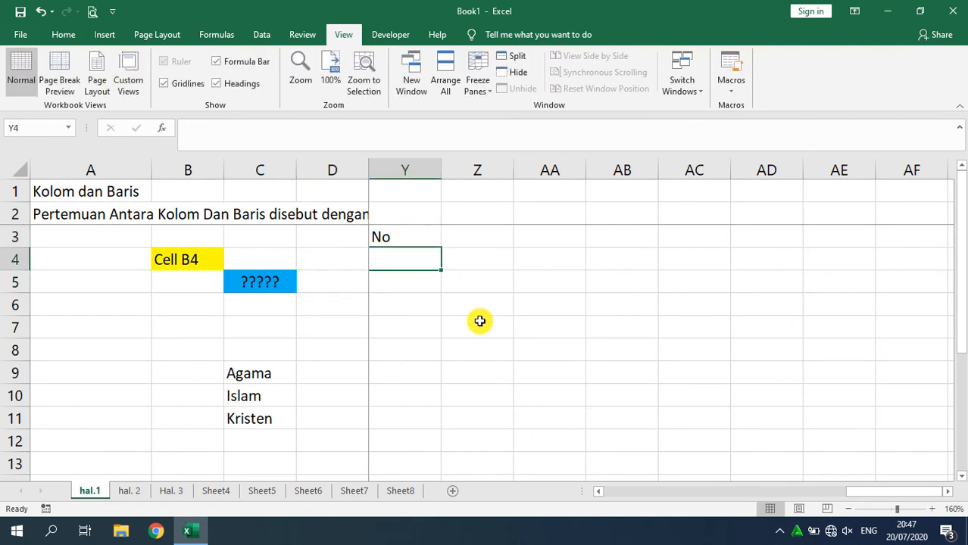
key(Up)
key(Right)
text(Kelas)
key(BackSpace)
key(BackSpace)
key(BackSpace)
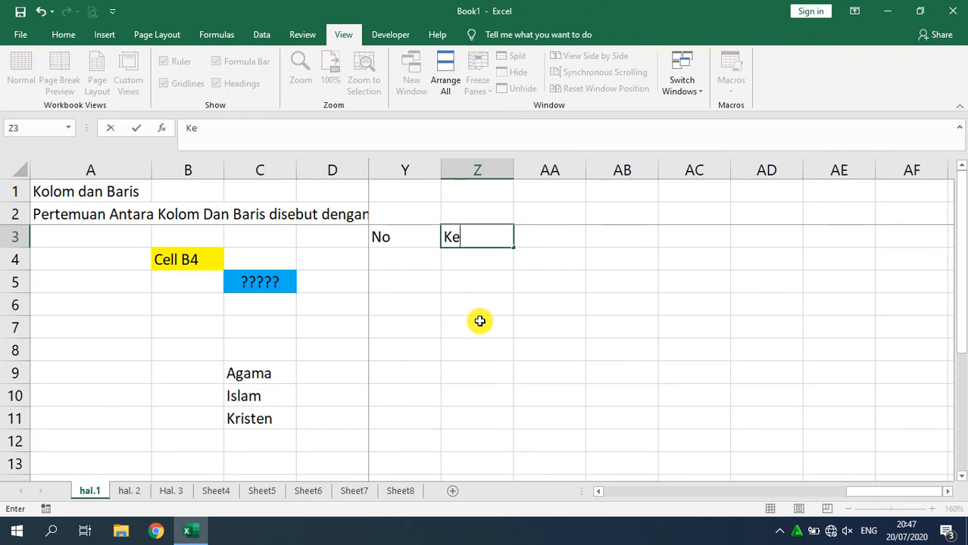
text(Nama)
key(Tab)
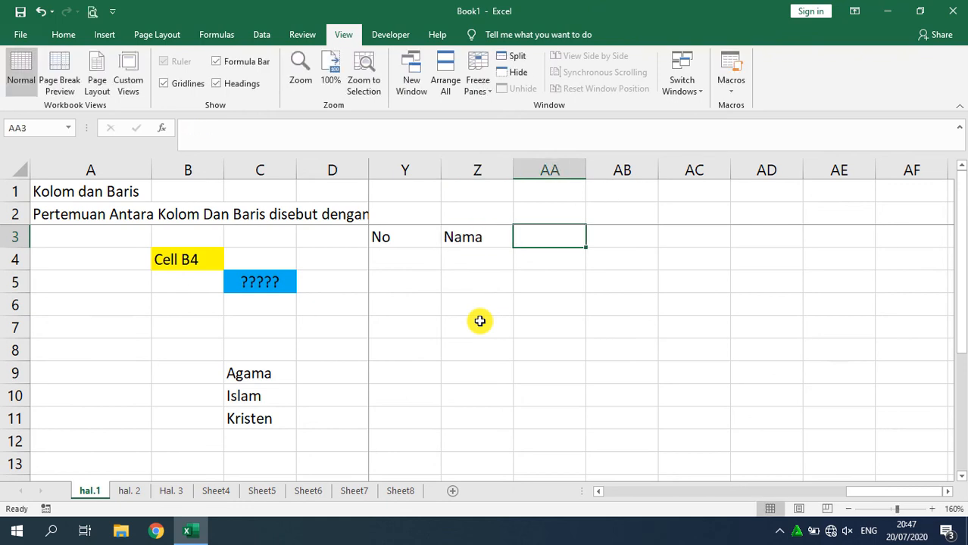
text(Kelas)
key(Return)
key(Left)
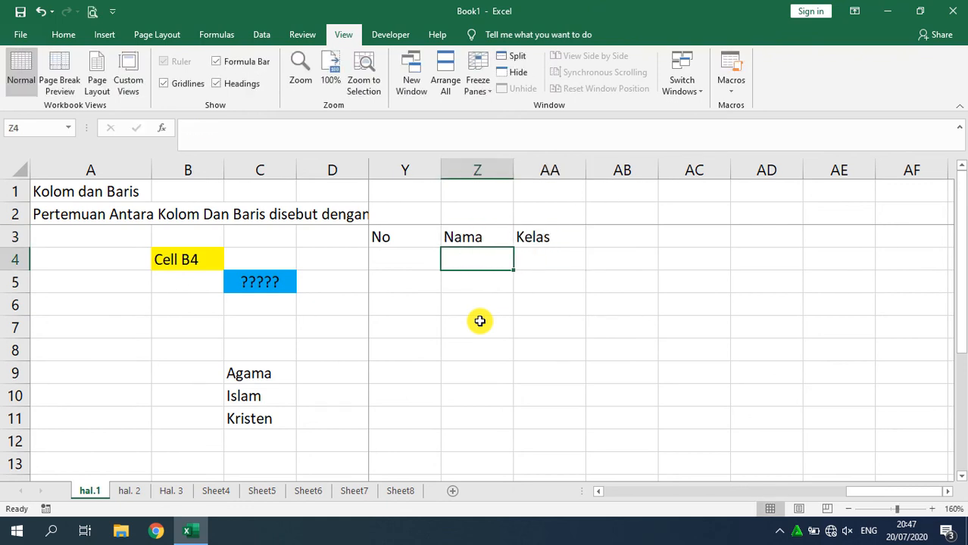
- Copy the headings No, Nama and Kelas from Y3:AA3 to Y2:AA2 and clear the originals in row 3
drag(405, 236, 519, 250)
key(ctrl+c)
click(428, 214)
key(ctrl+v)
click(425, 237)
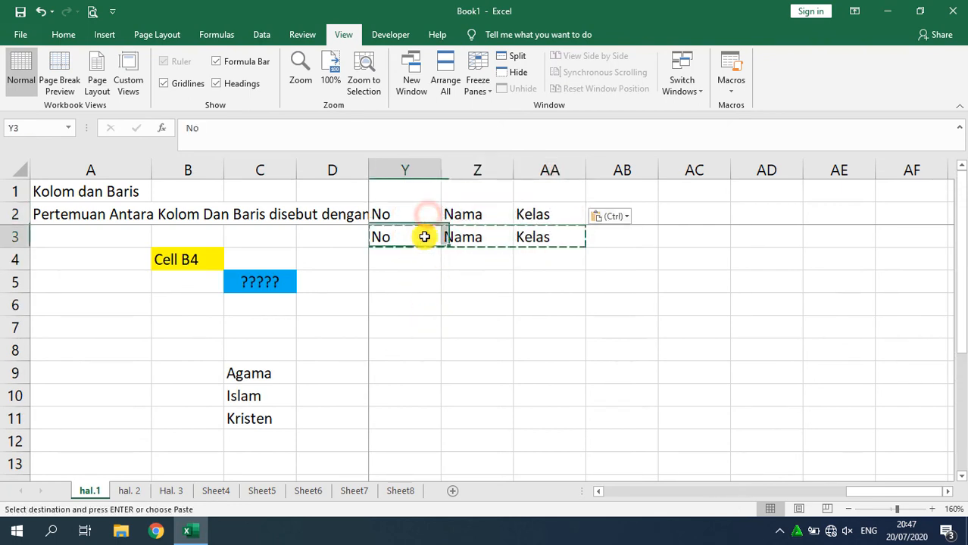
drag(424, 238, 544, 238)
key(Delete)
- Browse down past row 30 to check the frozen headings, pointing out cell Y2 and row 2
key(Down)
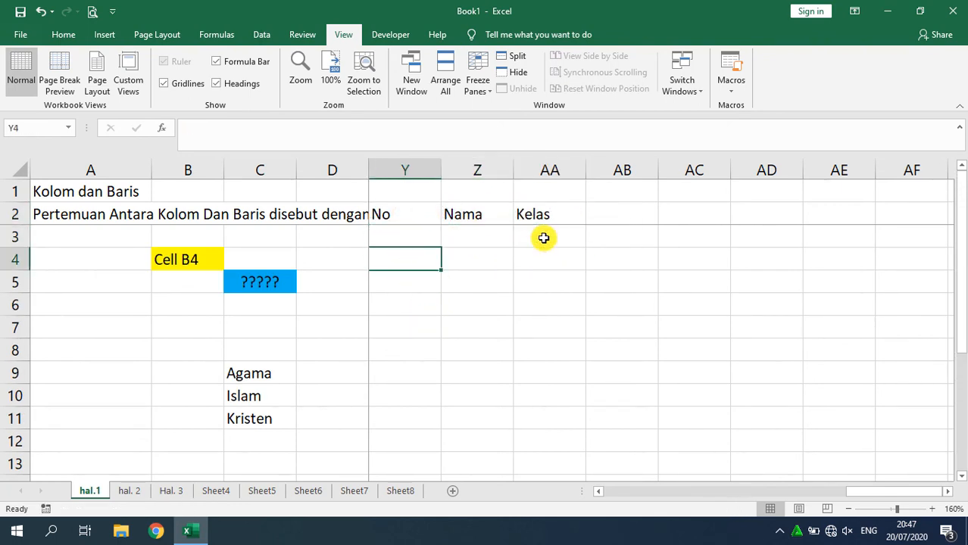
key(Down)
key(Down)
key(Down)
key(Down)
key(Down)
key(Down)
key(Down)
key(Down)
key(Down)
key(Down)
scroll(503, 288, down, 4)
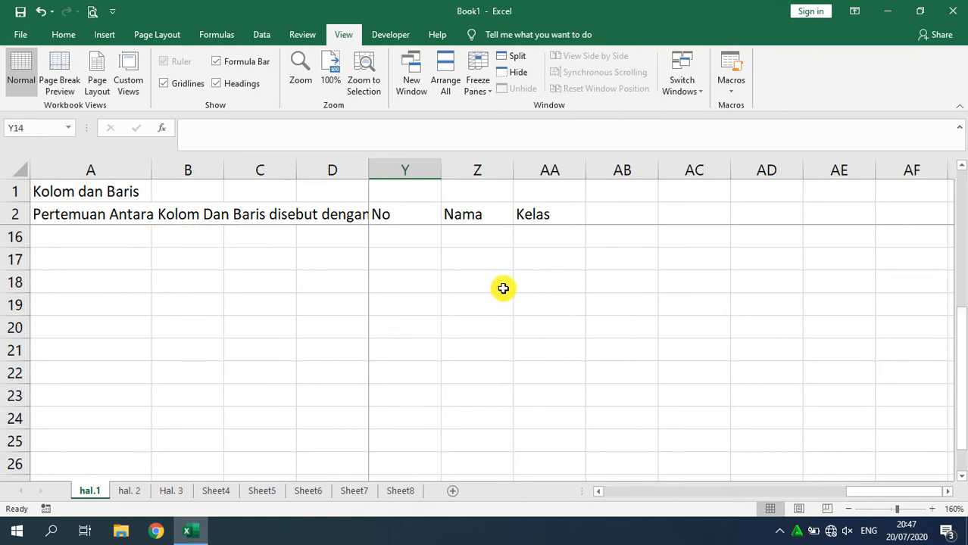
scroll(503, 288, down, 5)
click(405, 221)
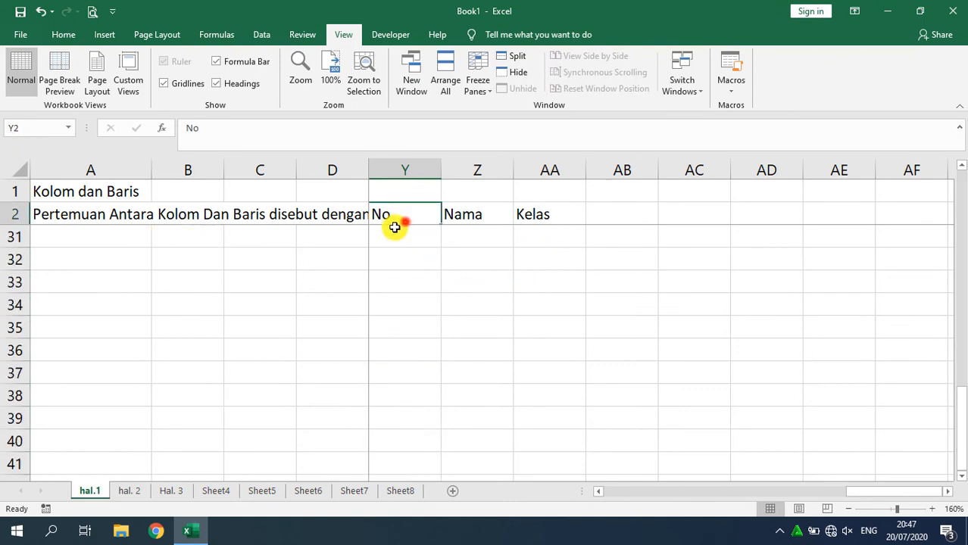
click(16, 215)
click(415, 272)
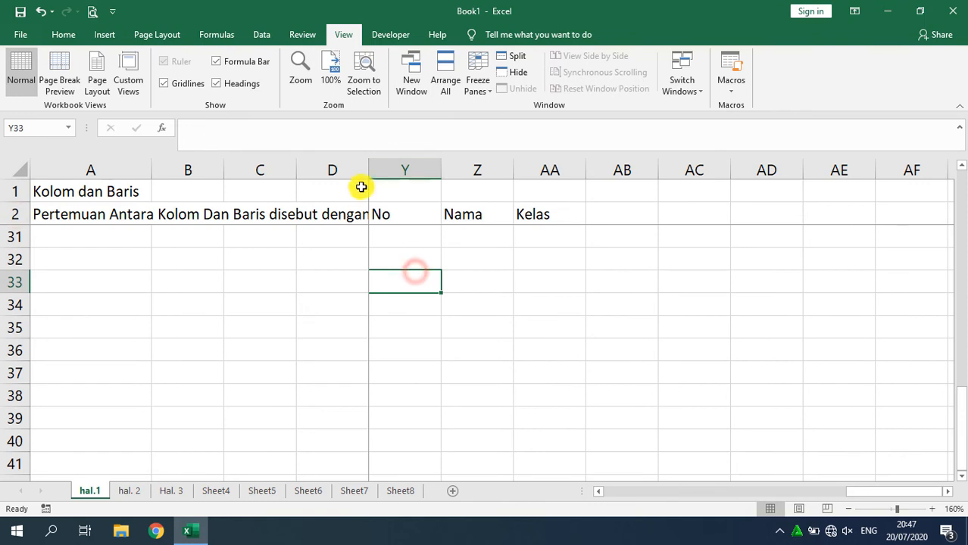
- Show the developer commands, followed by the help commands
click(399, 35)
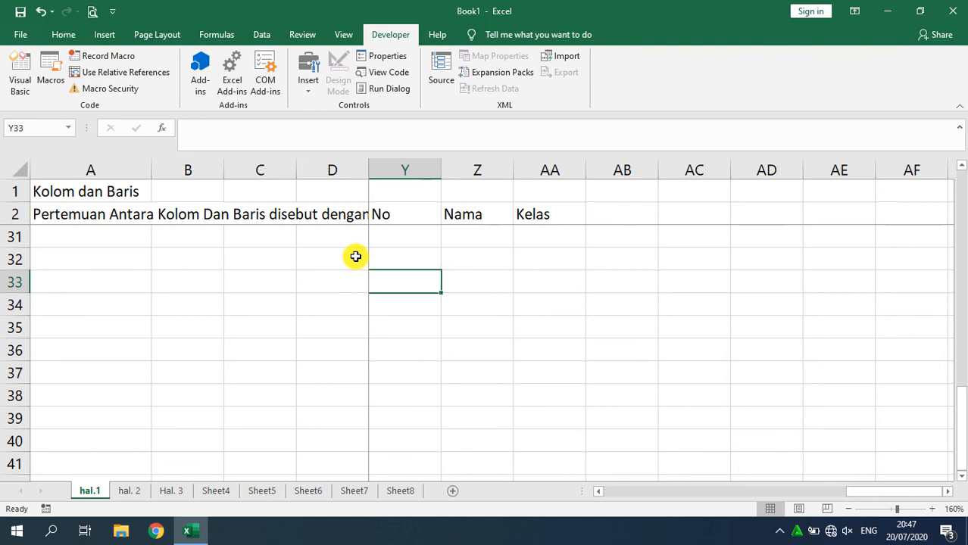
click(434, 34)
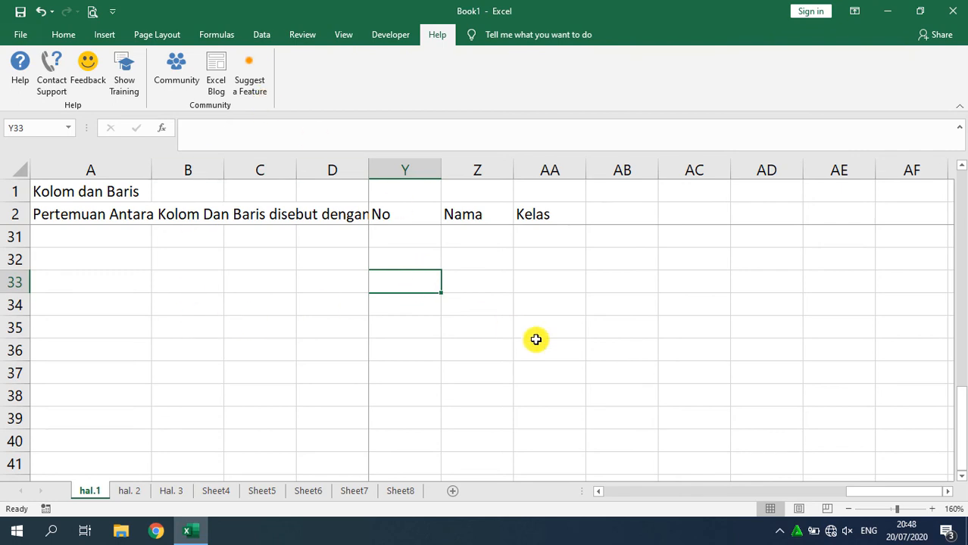
- Return to the first columns of the hal.1 sheet and select cell G37
click(430, 343)
click(410, 284)
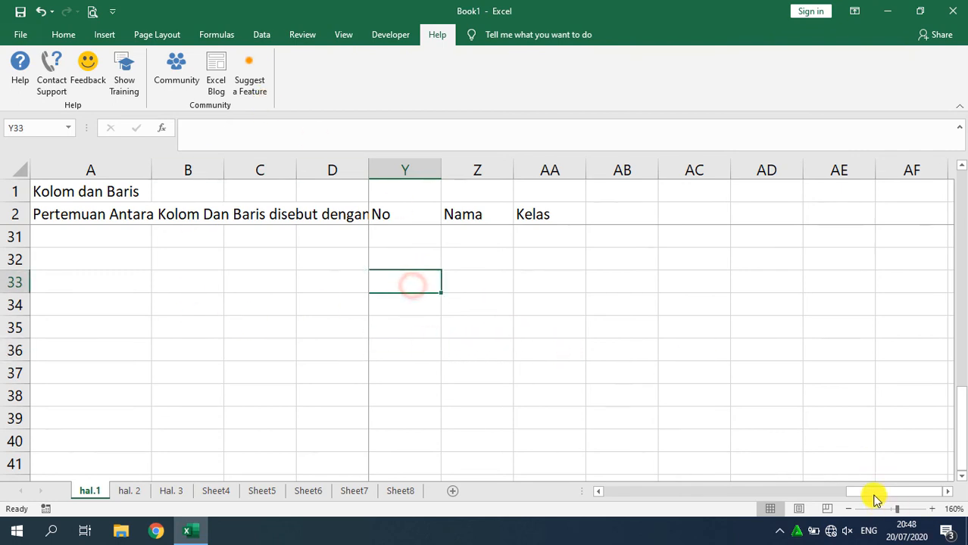
drag(875, 492, 651, 455)
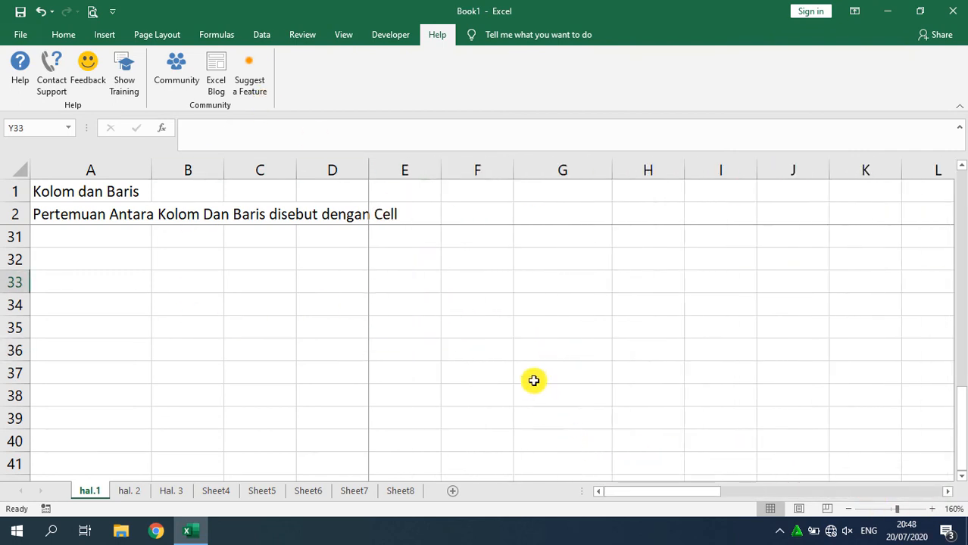
click(533, 377)
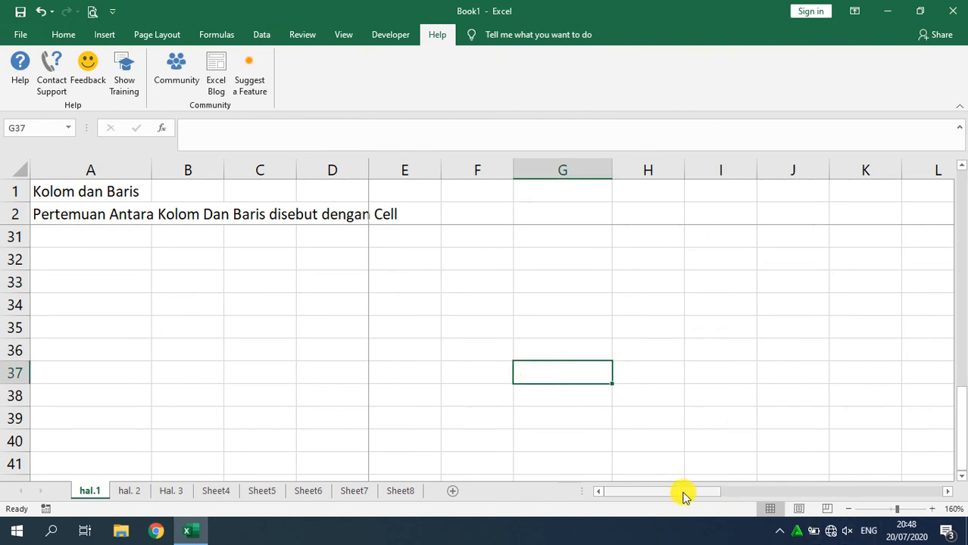
- Show the home commands and the list of commands available for the Quick Access Toolbar
click(67, 33)
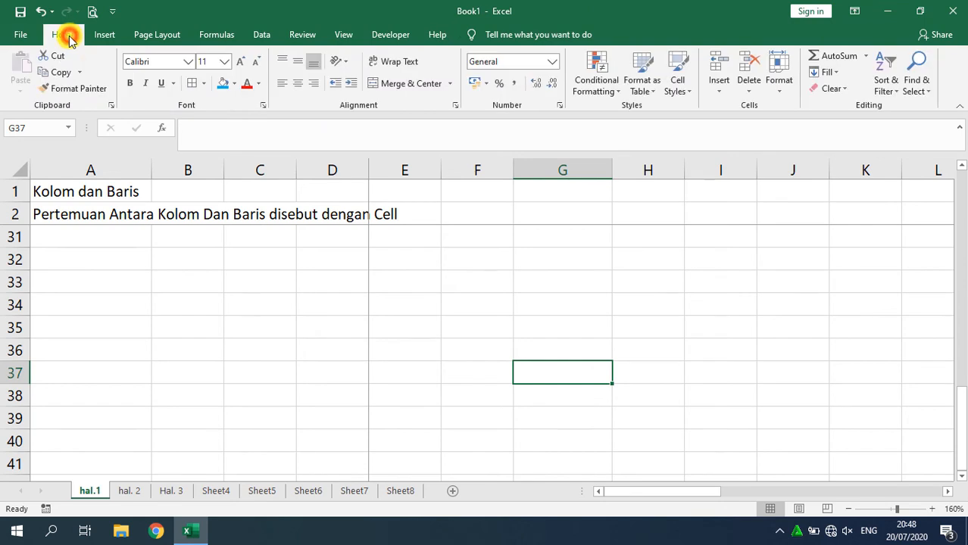
click(115, 11)
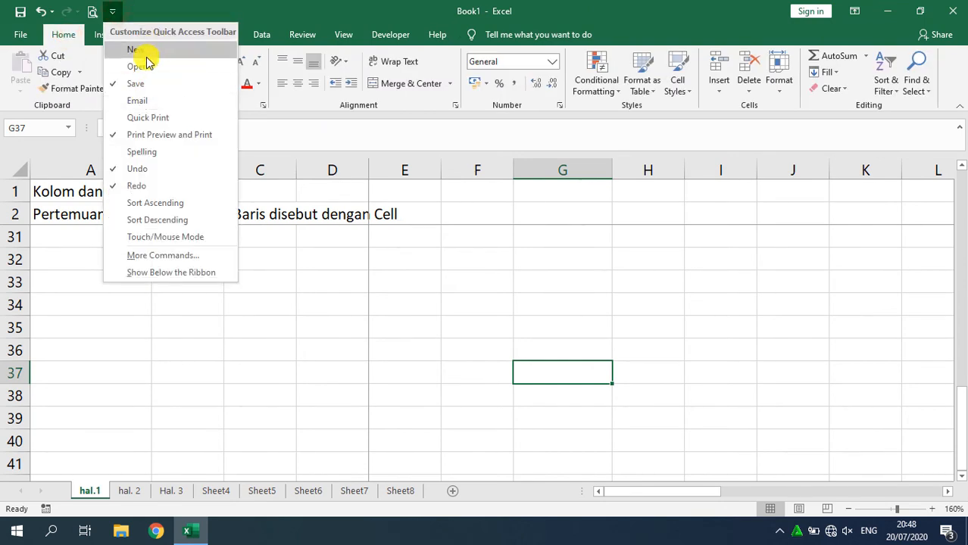
click(172, 8)
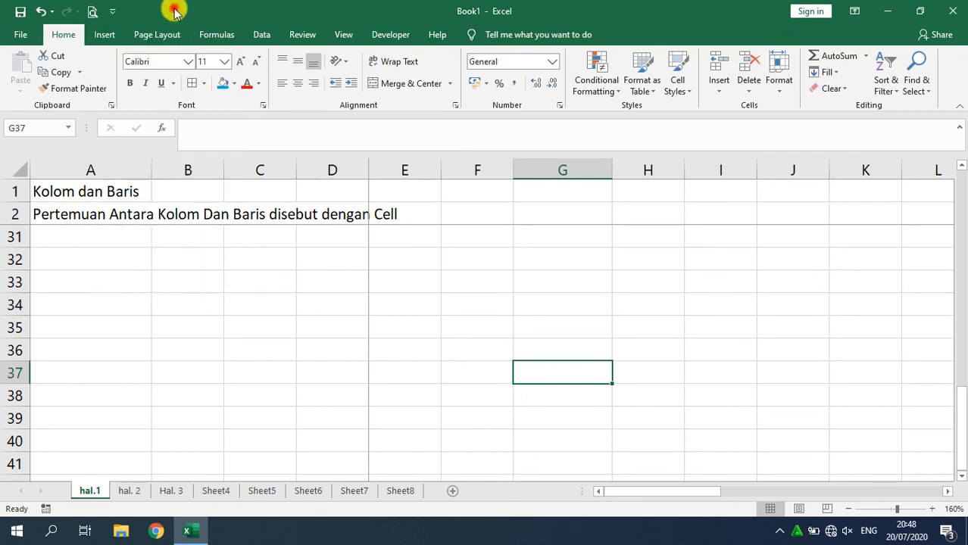
click(118, 13)
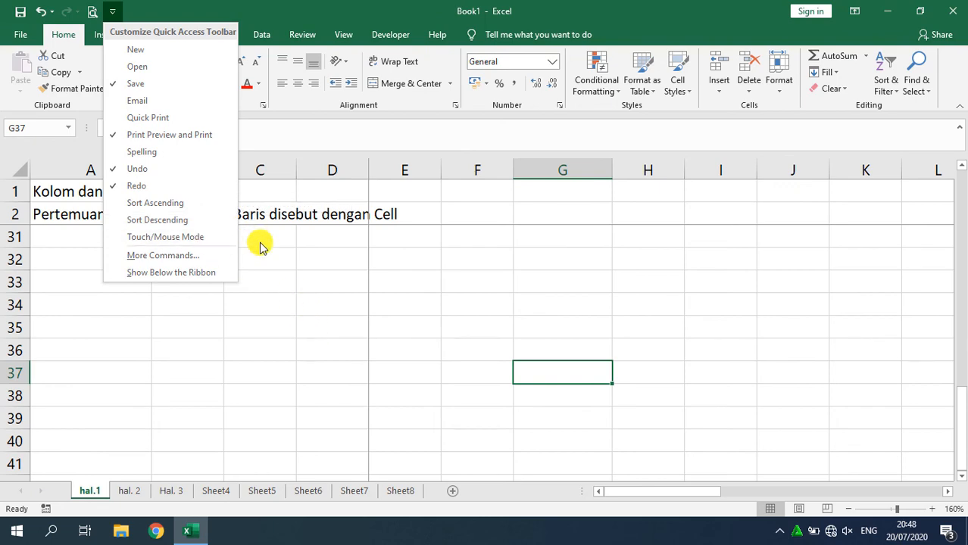
click(321, 288)
- Show the file commands, return to the hal.1 sheet and select cell C33
click(36, 35)
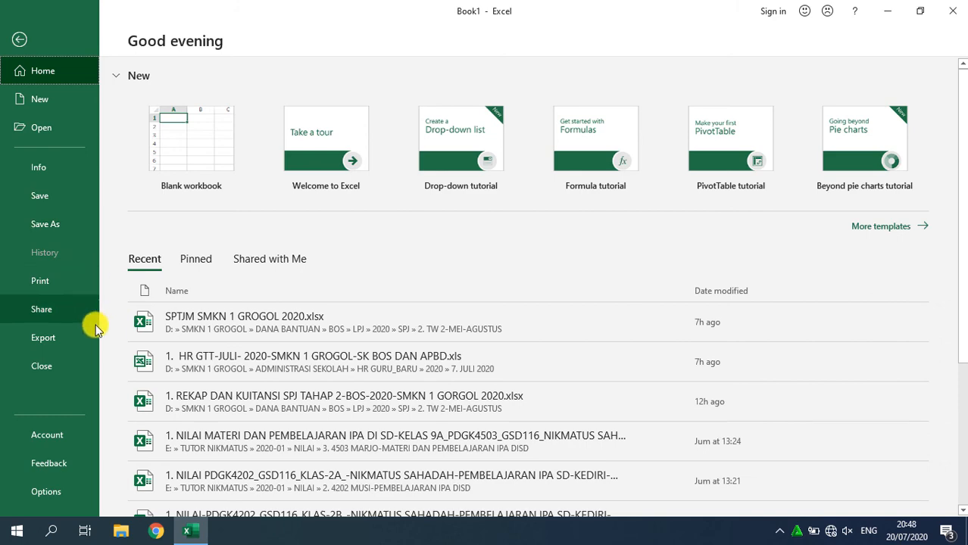
key(Escape)
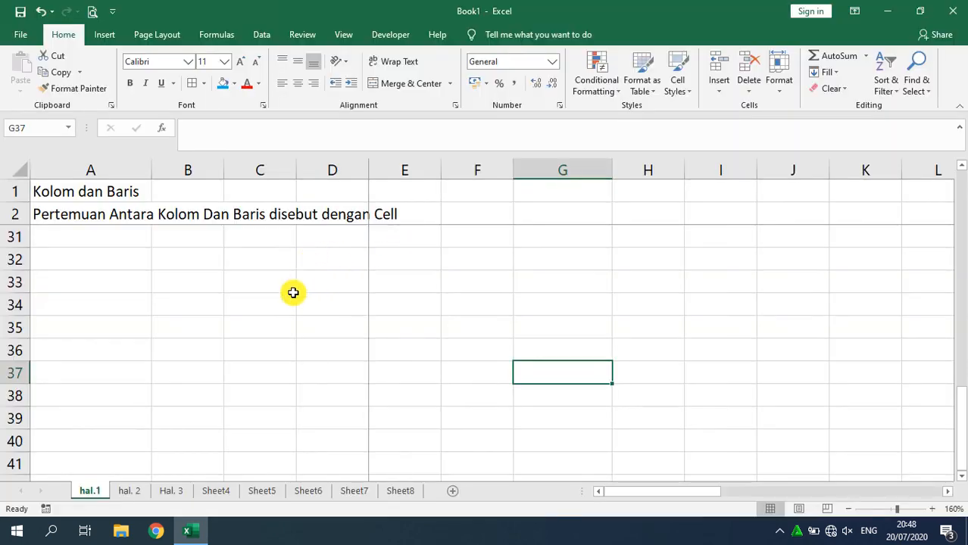
click(256, 276)
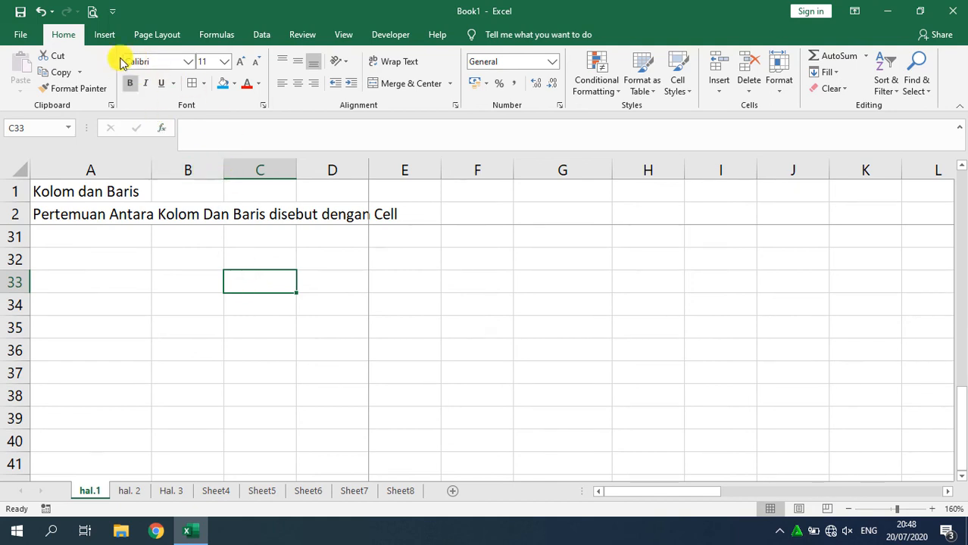
- Open the print preview of the hal.1 sheet and inspect page 1 at both zoom levels with margins shown
click(91, 11)
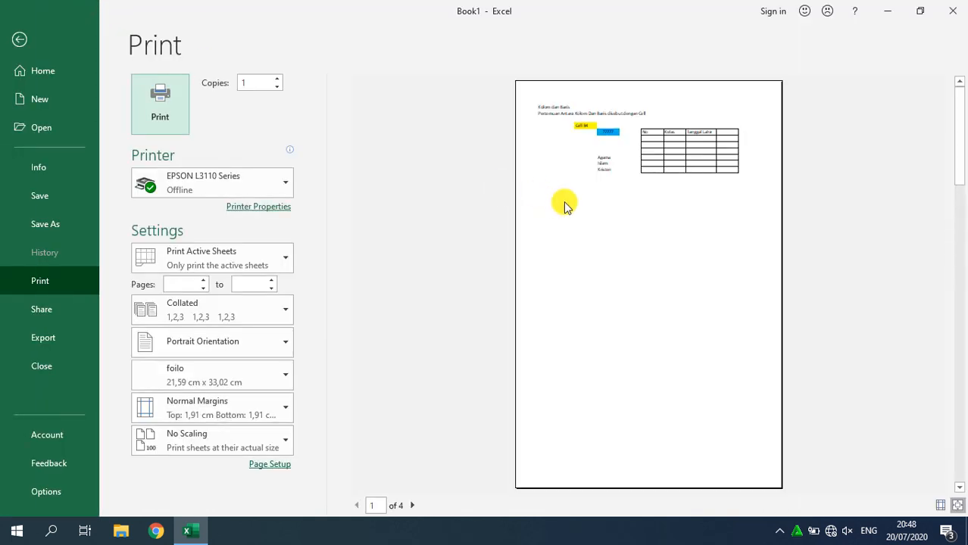
click(682, 243)
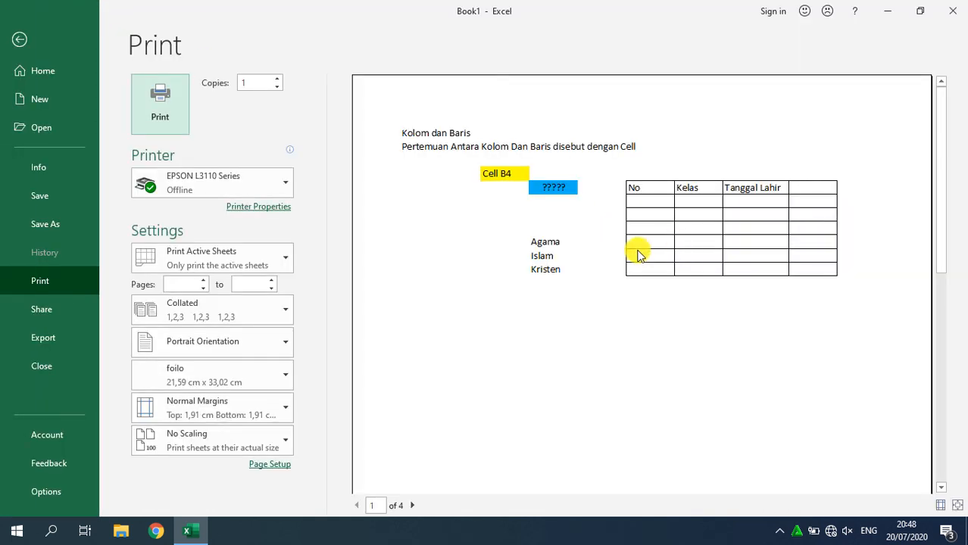
click(774, 318)
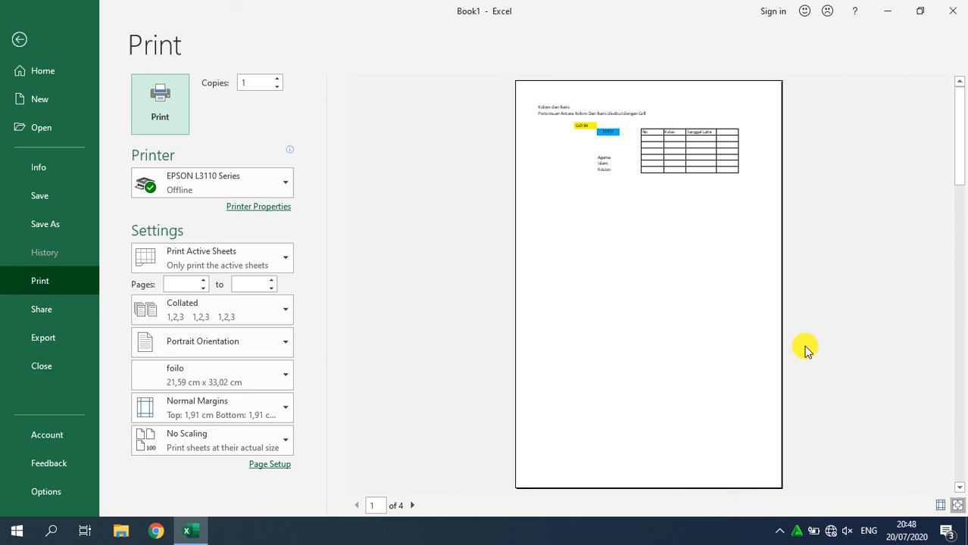
click(939, 505)
click(670, 255)
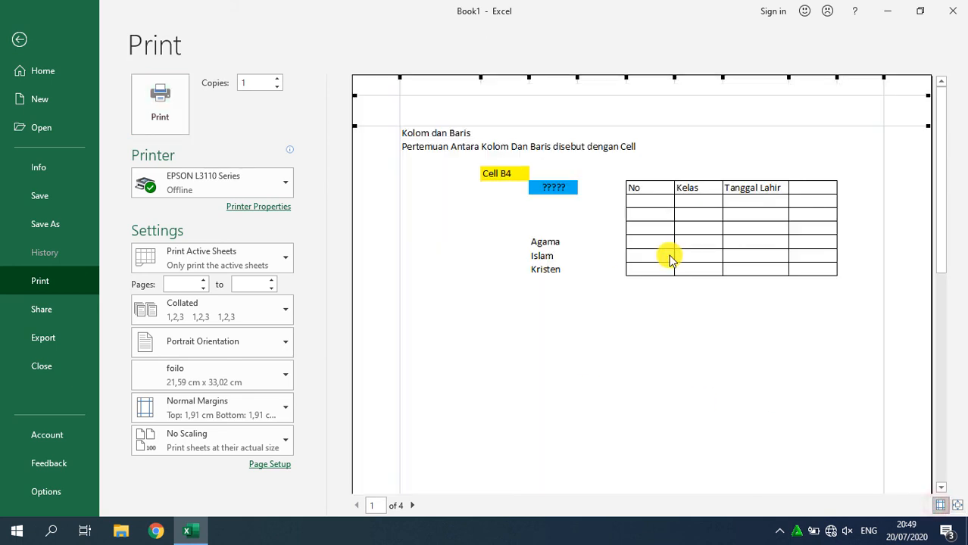
click(635, 277)
- Look through the previewed pages up to page 4, zoom in on page 1 again and leave the print preview
click(415, 506)
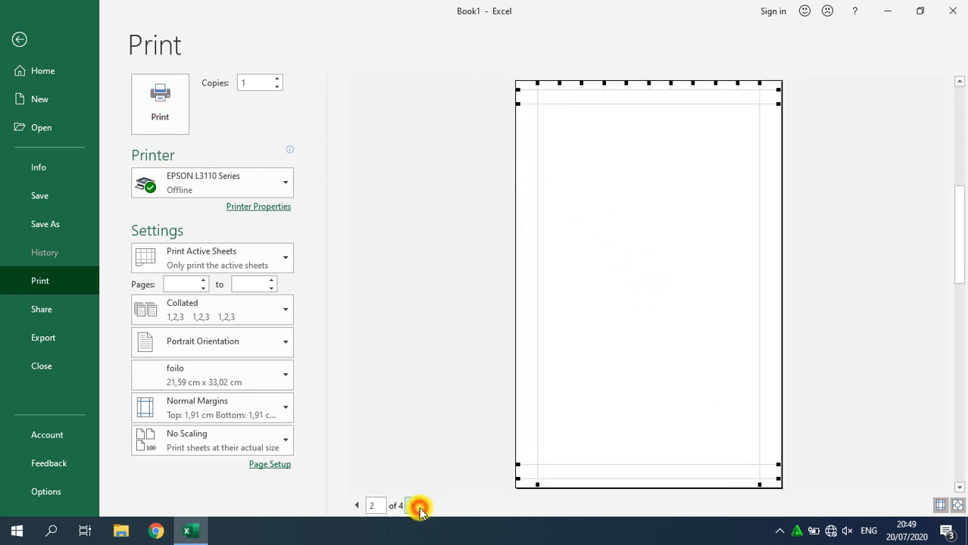
click(418, 507)
click(418, 507)
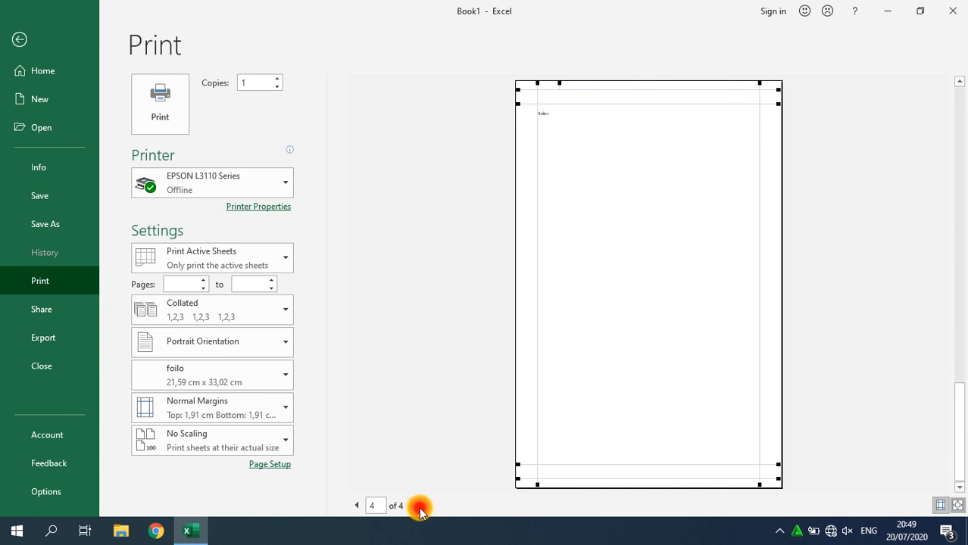
click(357, 508)
click(357, 507)
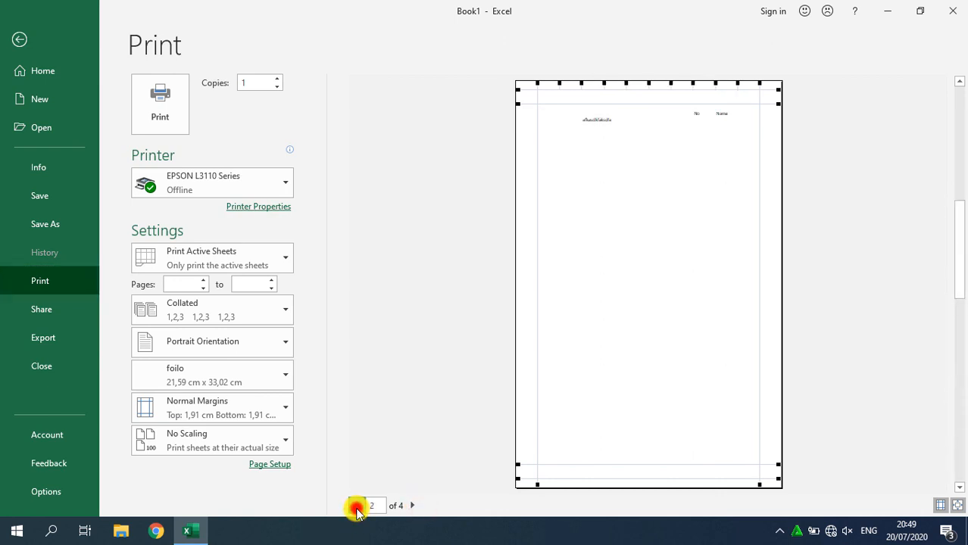
click(357, 507)
click(580, 235)
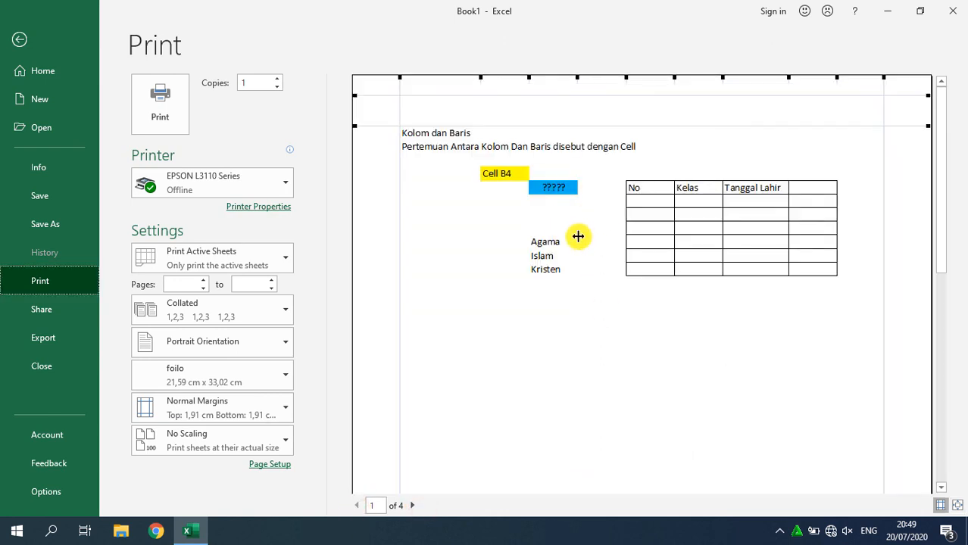
key(Escape)
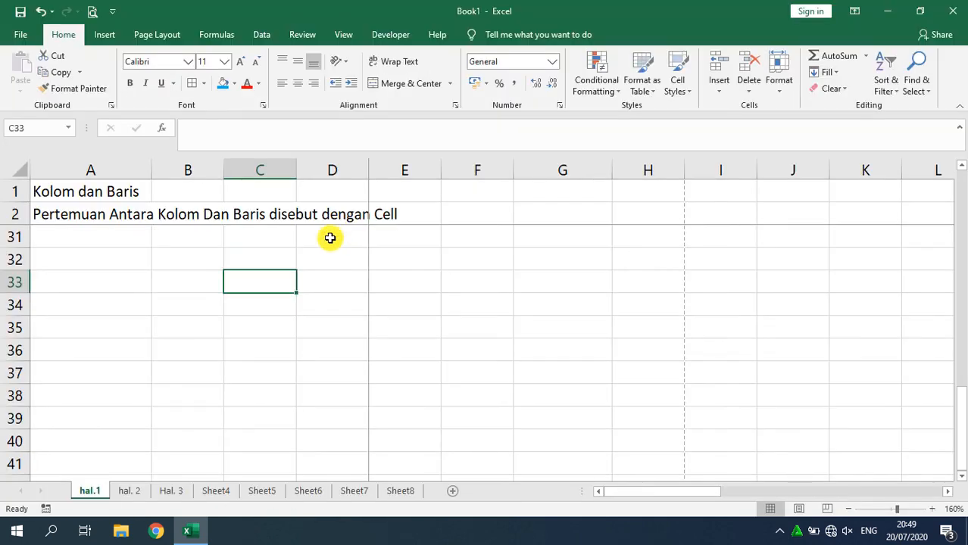
- Review the formula, insert, page layout and home commands once more, pointing out cells around the frozen row 2
click(216, 35)
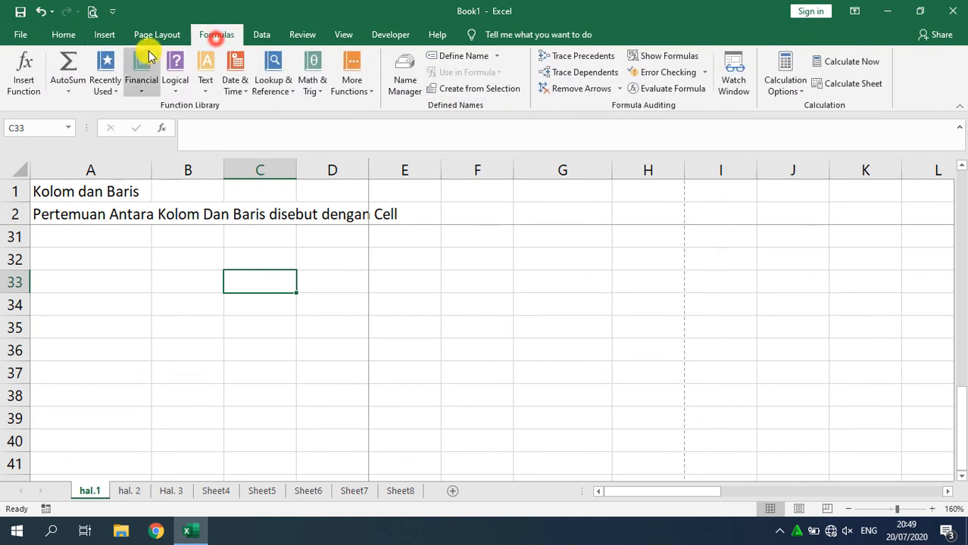
click(144, 34)
click(113, 39)
click(354, 240)
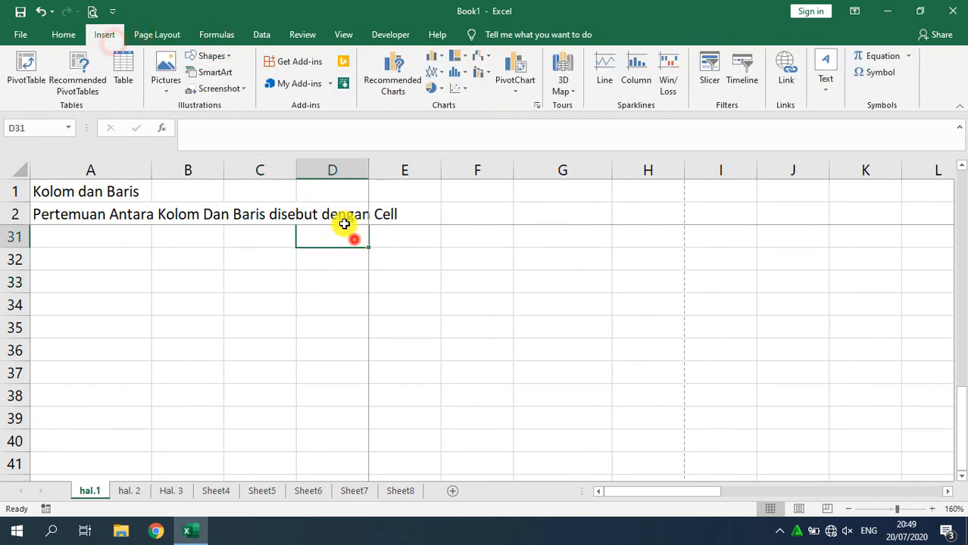
click(344, 222)
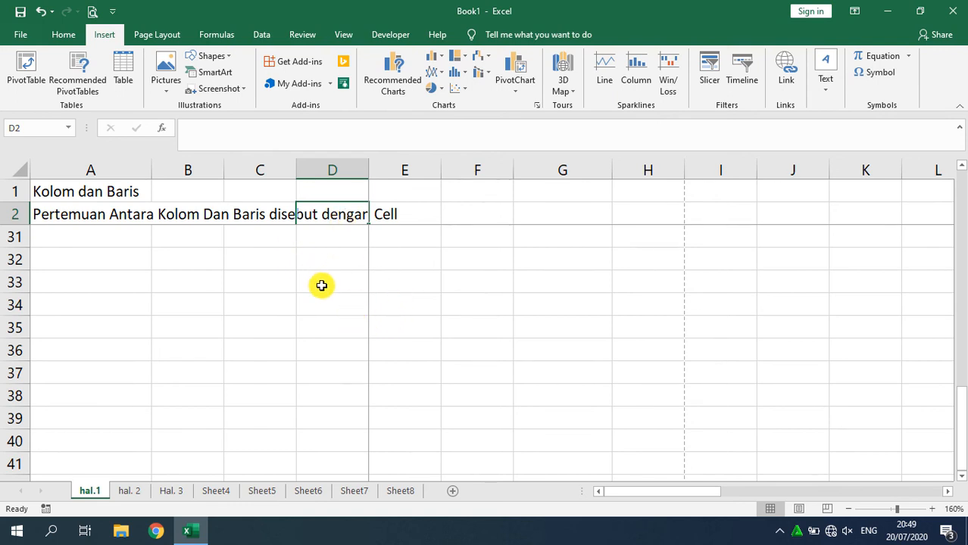
click(146, 34)
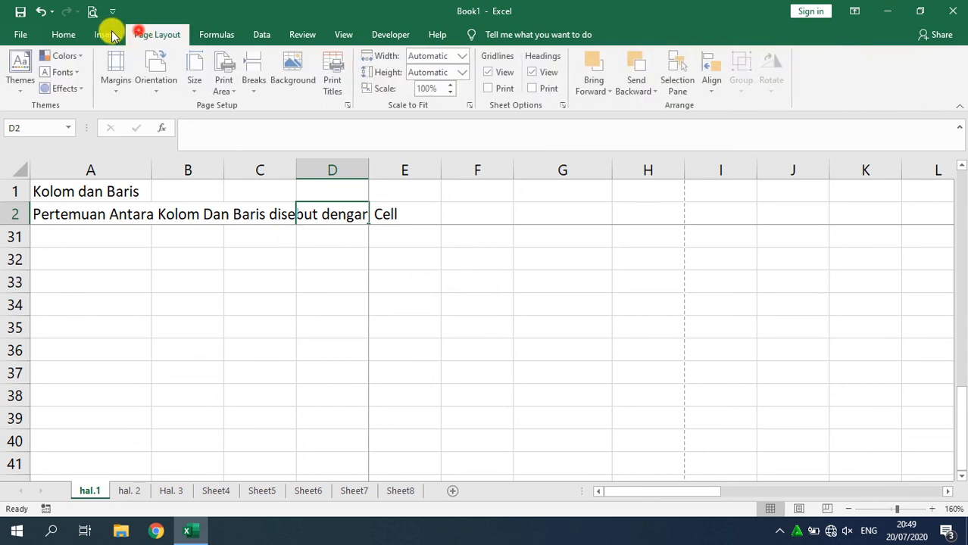
click(67, 34)
click(414, 209)
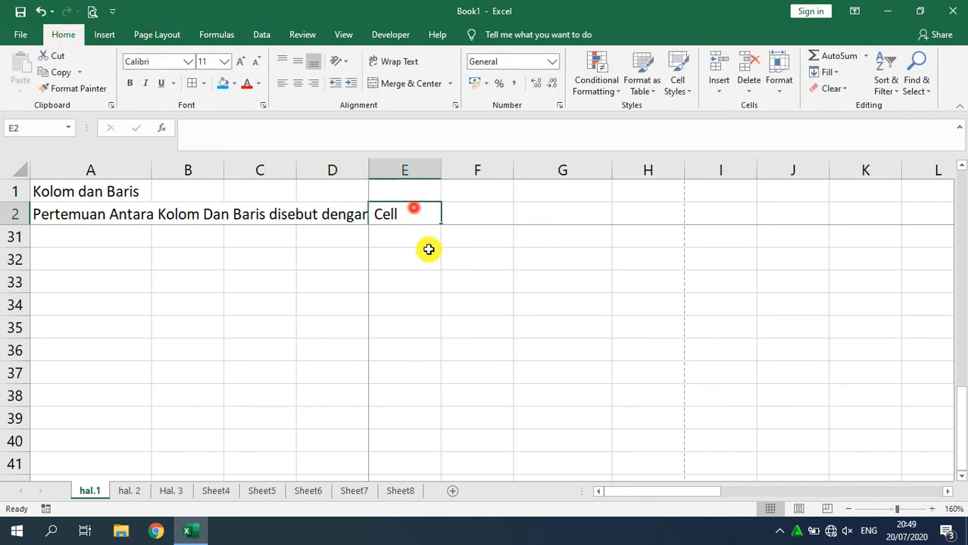
click(429, 249)
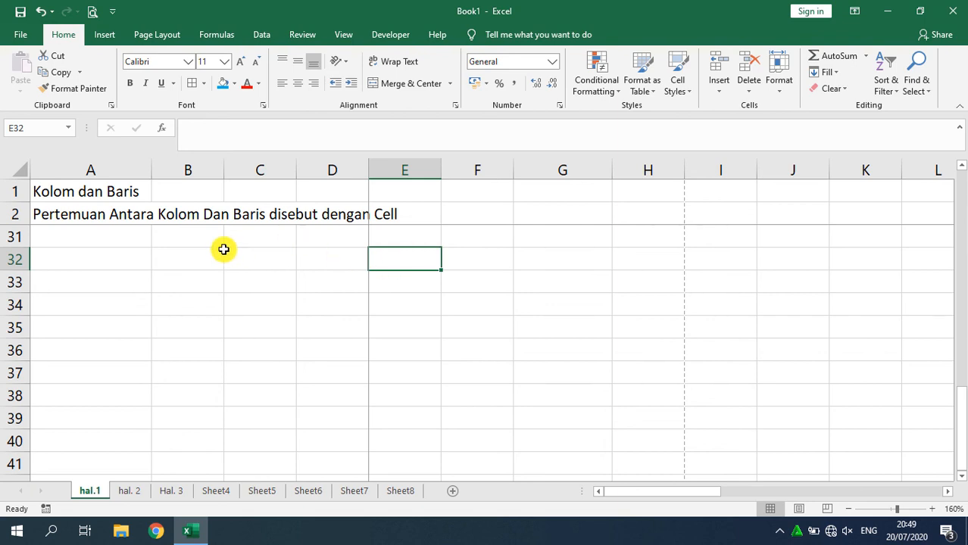
drag(203, 267, 372, 435)
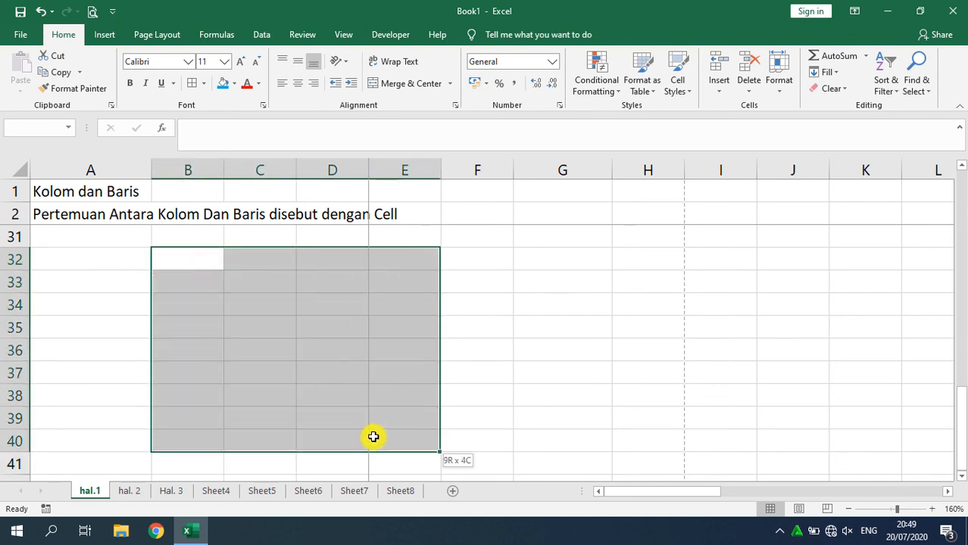
click(395, 345)
click(628, 496)
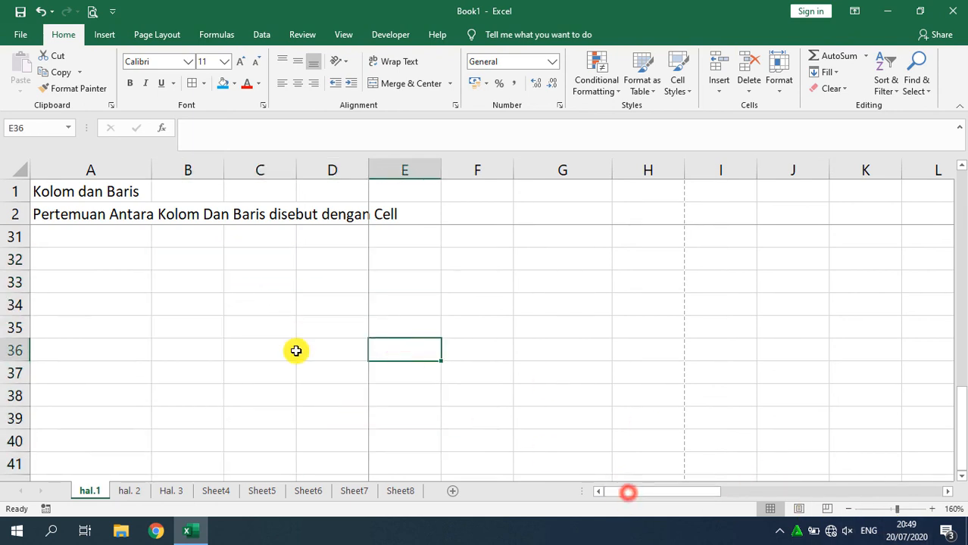
- Unfreeze the panes on the hal.1 sheet
scroll(60, 230, up, 2)
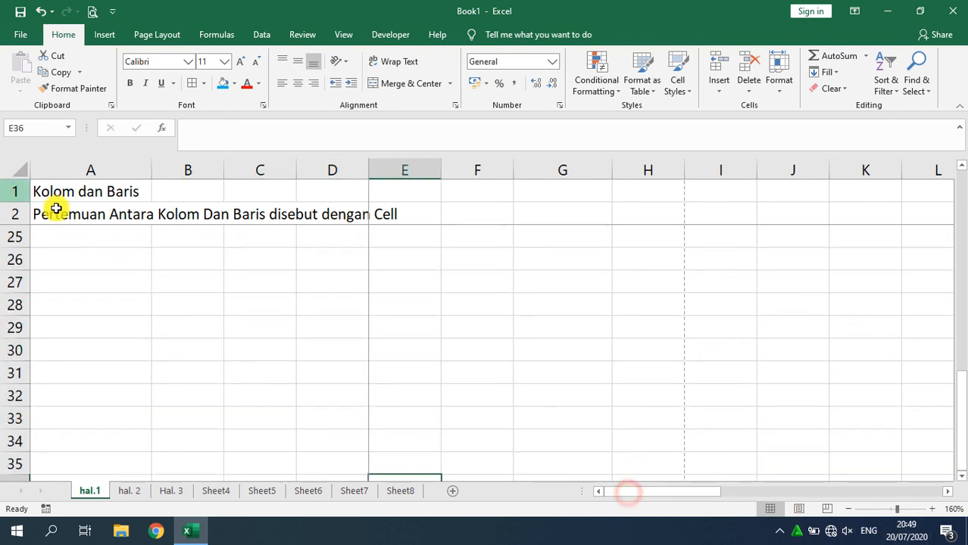
click(345, 35)
click(482, 92)
click(507, 111)
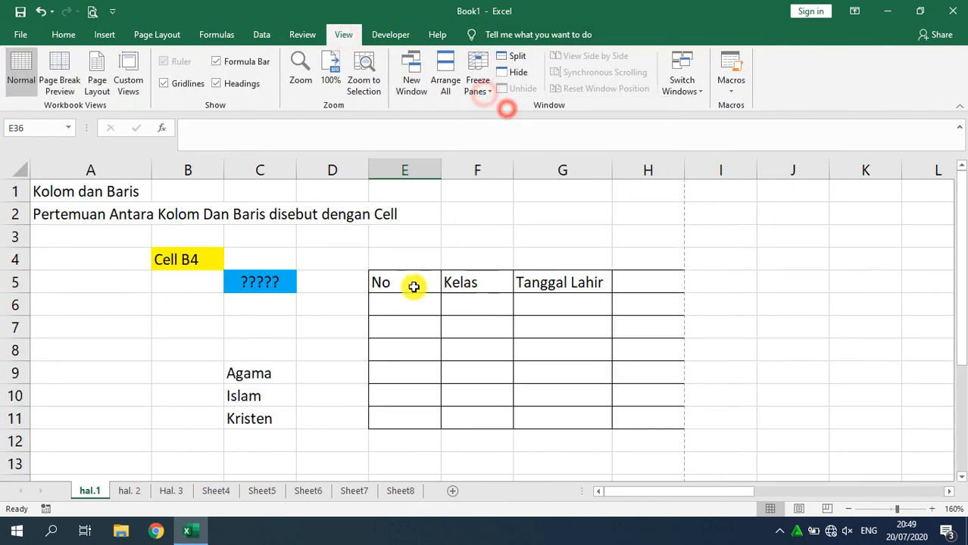
- Browse up and down the hal.1 sheet to check how the rows move with the panes unfrozen
scroll(263, 322, down, 4)
scroll(264, 325, up, 4)
scroll(262, 329, down, 2)
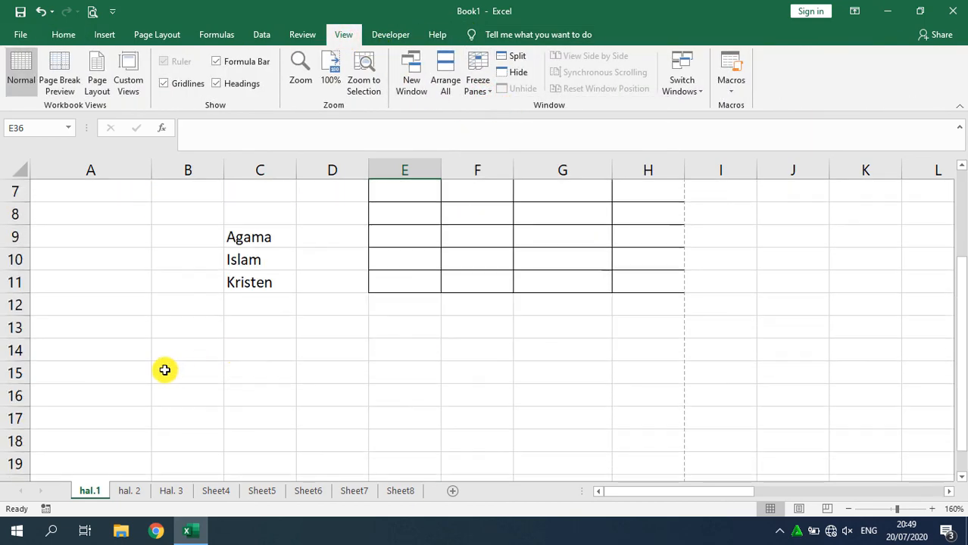
click(81, 335)
click(186, 325)
click(130, 329)
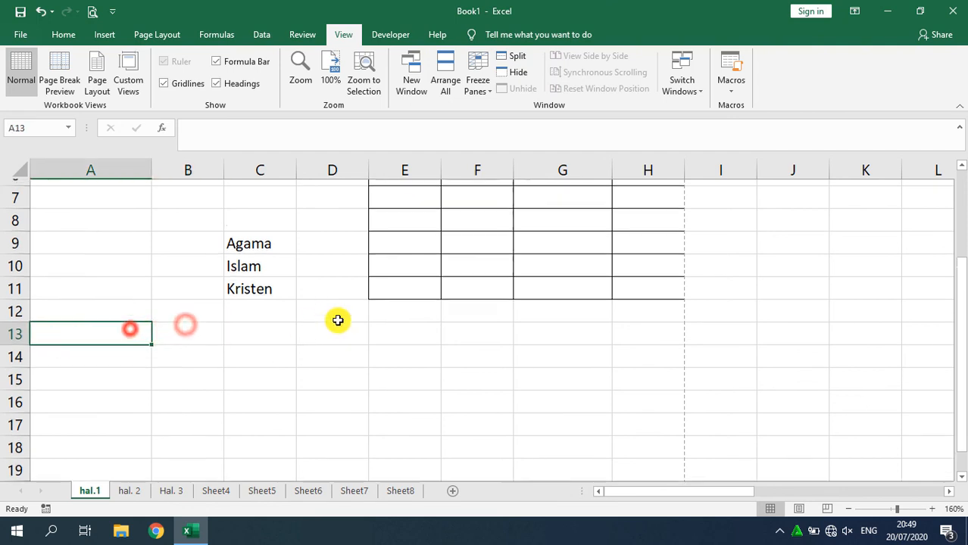
scroll(338, 320, up, 1)
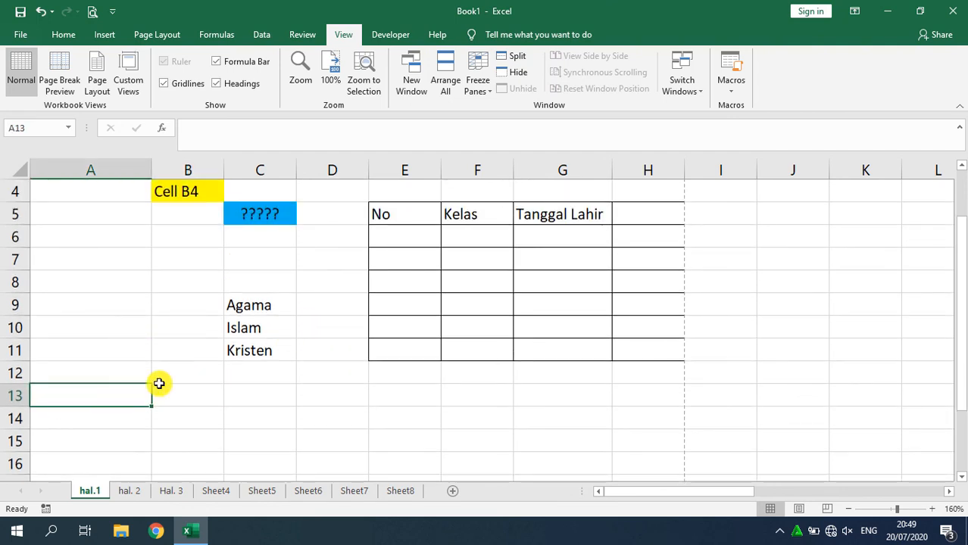
scroll(157, 375, down, 1)
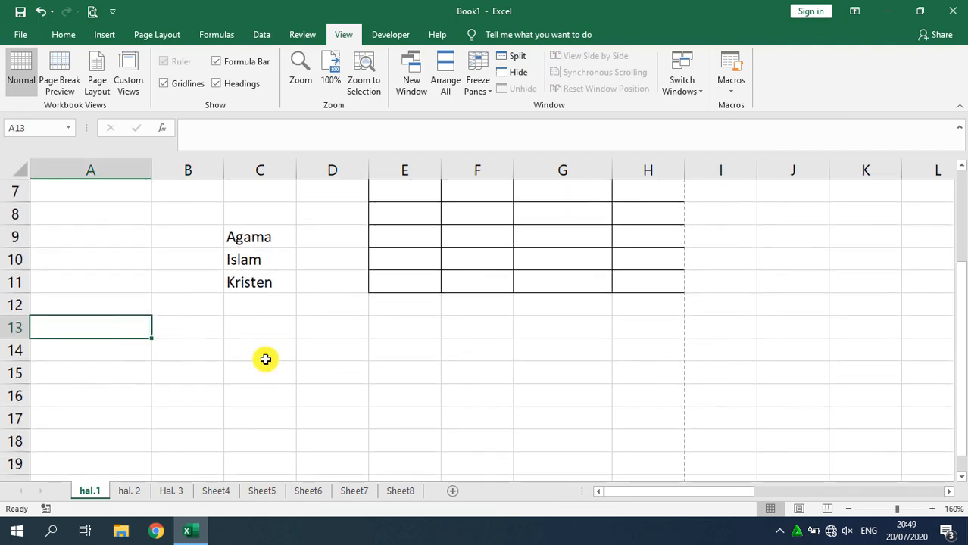
scroll(269, 358, up, 2)
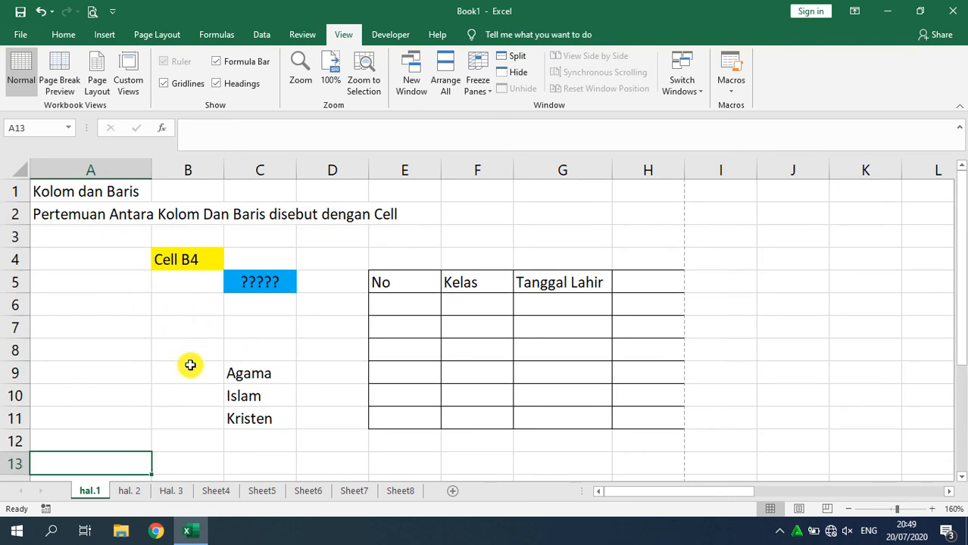
- Narrow column A to about half its width and column B similarly on the hal.1 sheet, and select column B
drag(152, 170, 84, 186)
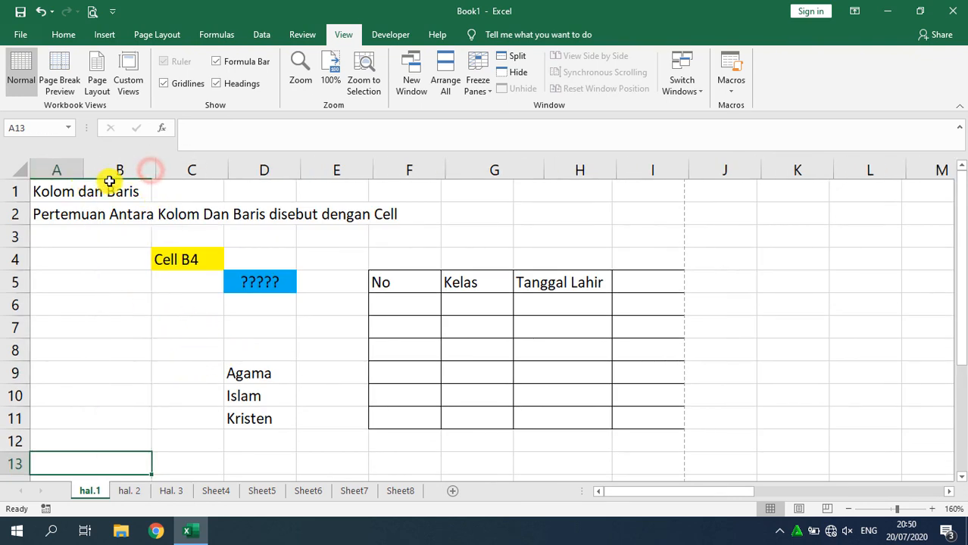
drag(157, 170, 117, 169)
click(147, 224)
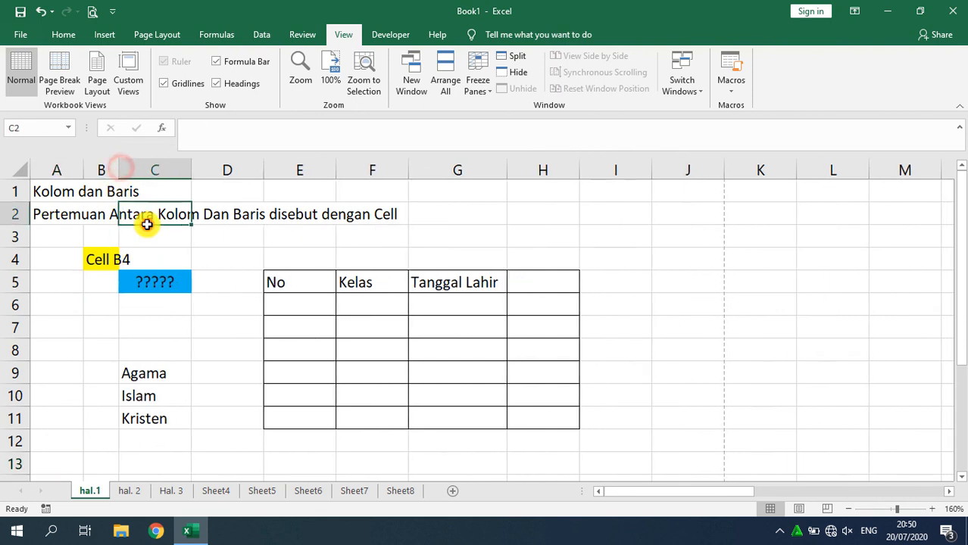
click(52, 162)
click(109, 170)
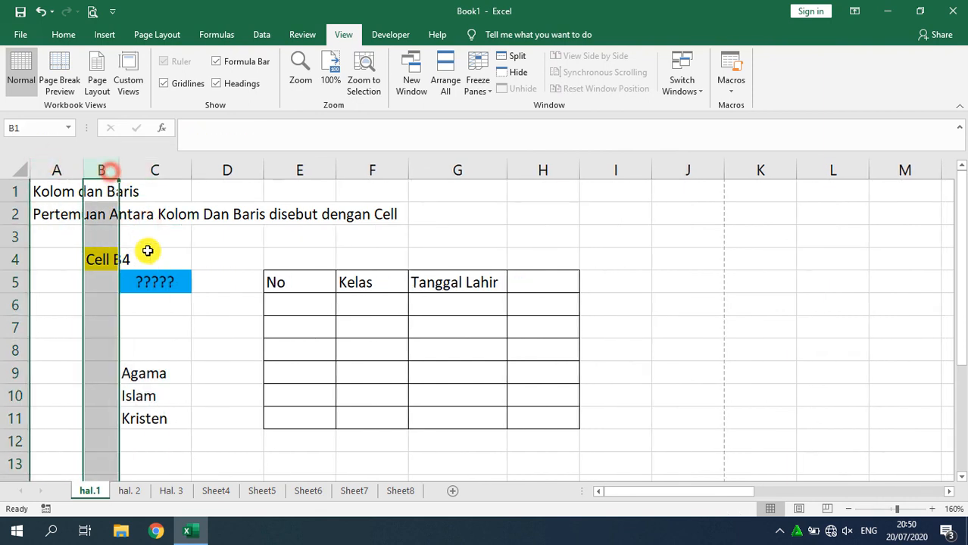
scroll(216, 333, down, 1)
scroll(210, 321, up, 1)
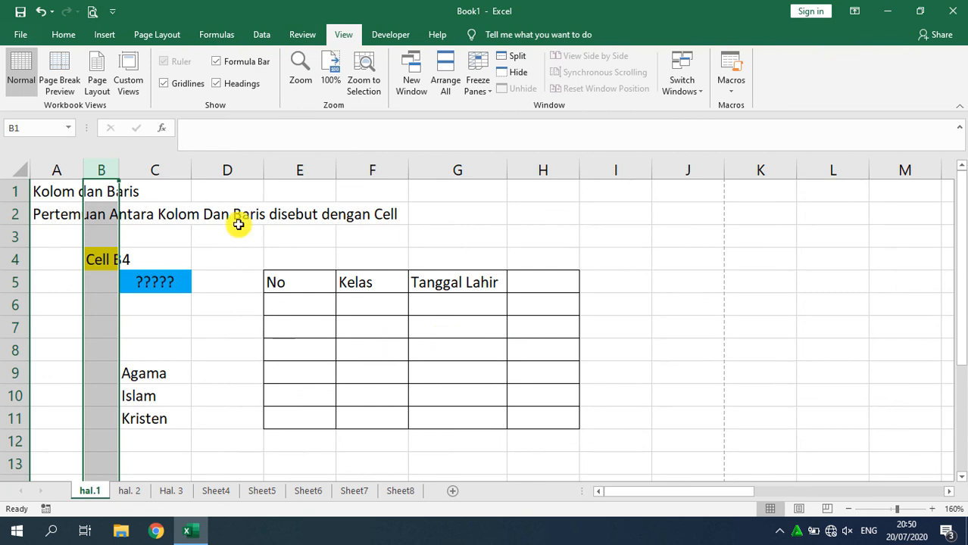
- Show the home commands and move the active cell from G2 along row 2 to the text in A2
click(63, 34)
click(491, 216)
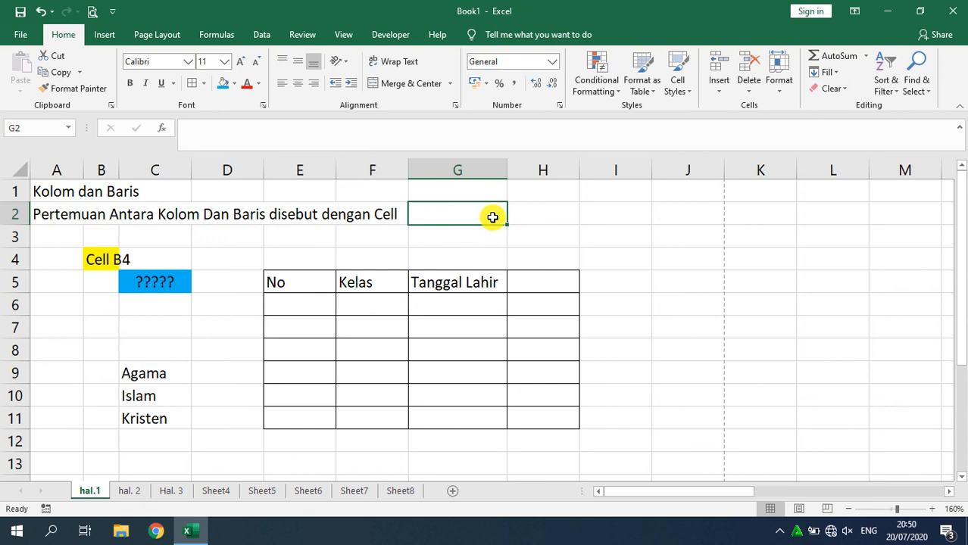
key(Left)
key(Left)
key(Left)
key(Left)
key(Left)
key(Left)
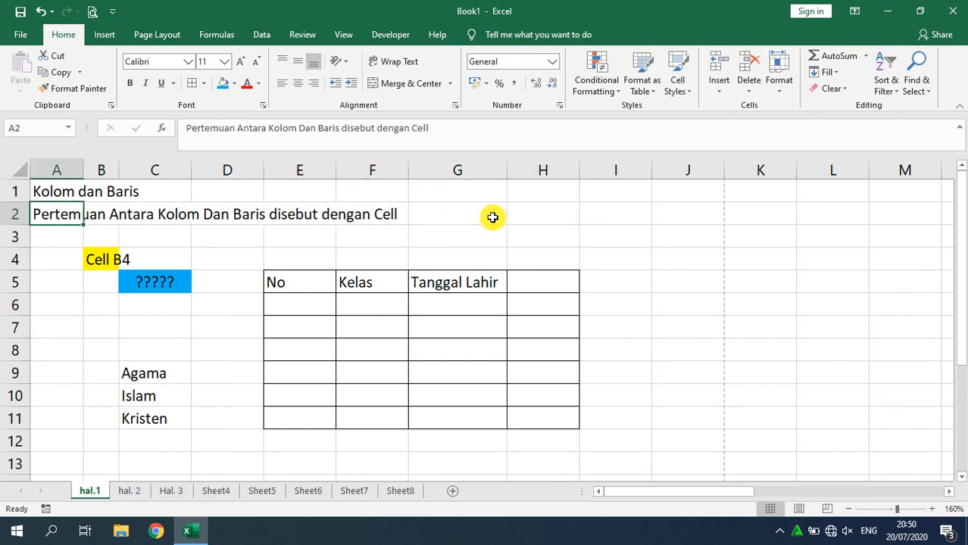
- Move the active cell up and down through the first rows of column A and over to B3
key(Up)
key(Down)
key(Down)
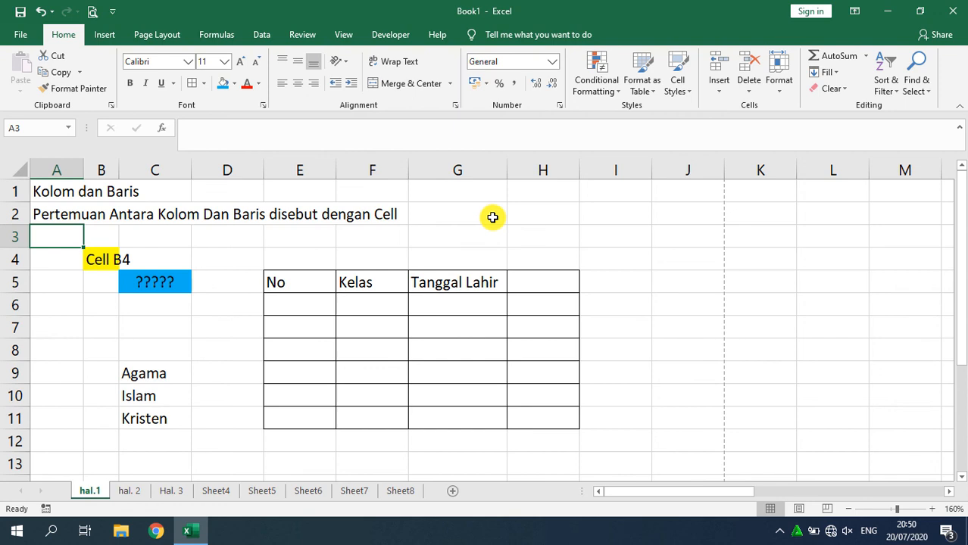
key(Up)
key(Down)
key(Down)
key(Up)
key(Right)
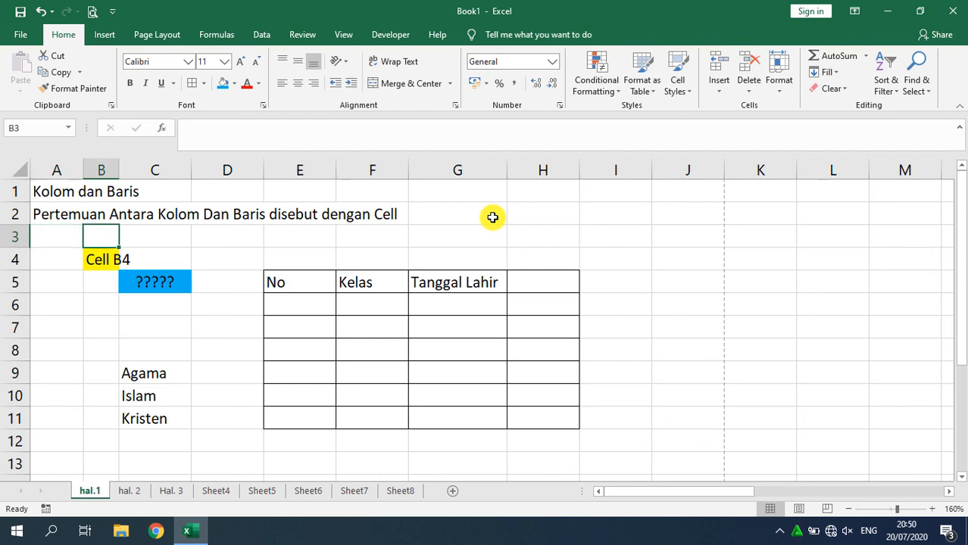